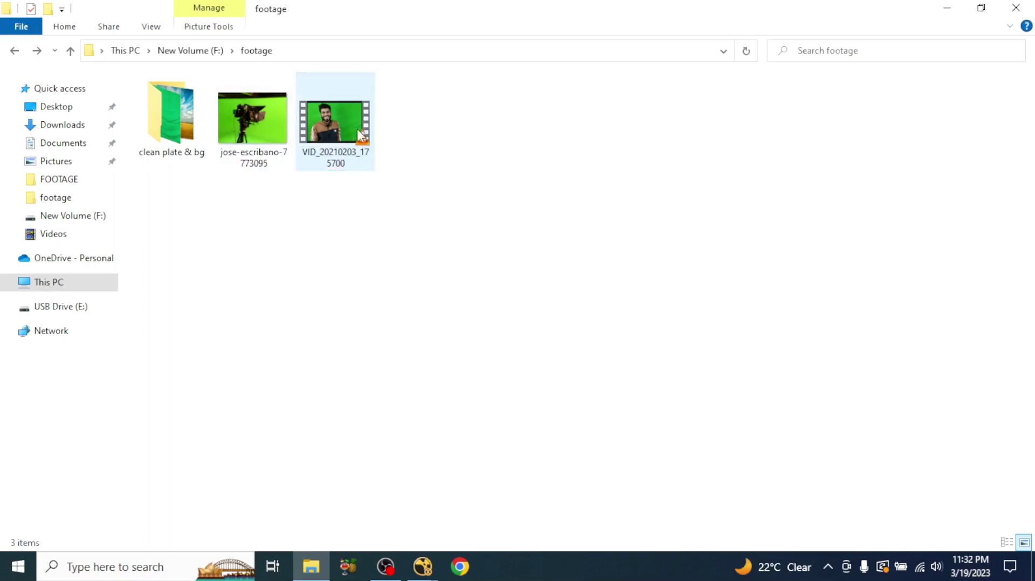
Check the clean plate & bg folder, then import the green-screen clip VID_20210203_175700 into NukeX's node graph, feeding the viewer.
{"action": "double_click", "coordinate": [178, 115]}
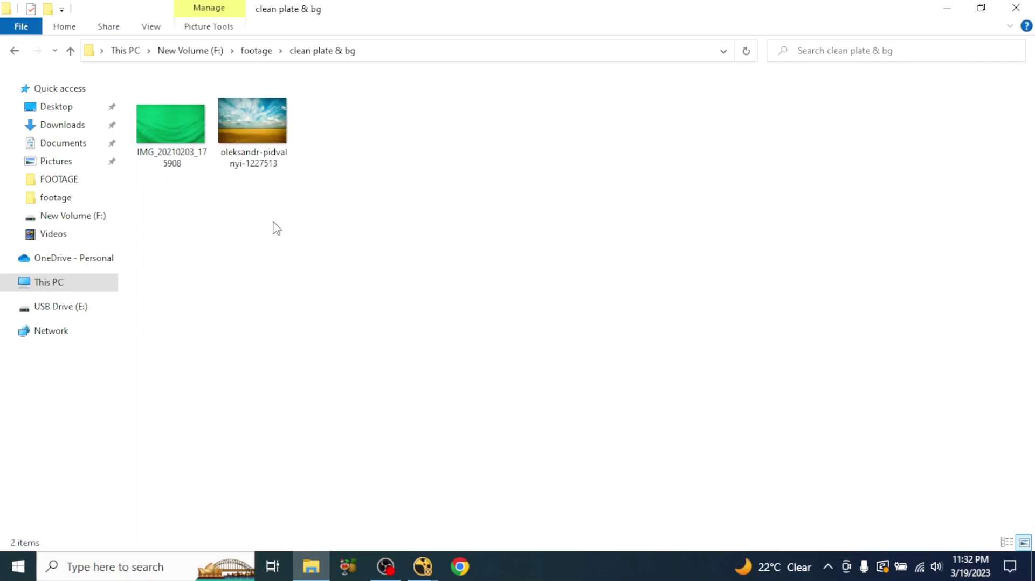
{"action": "left_click", "coordinate": [17, 52]}
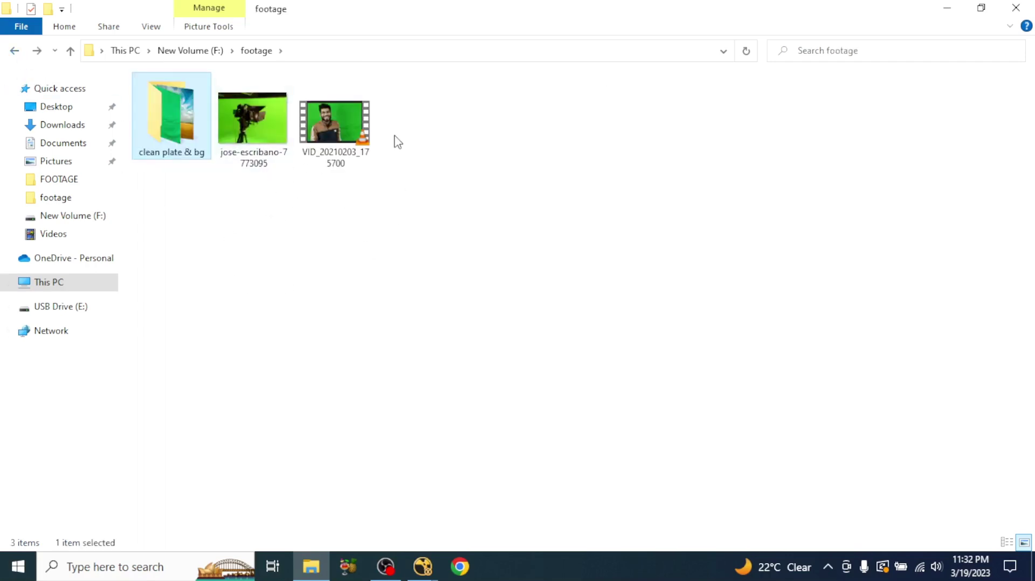
{"action": "left_click", "coordinate": [453, 233]}
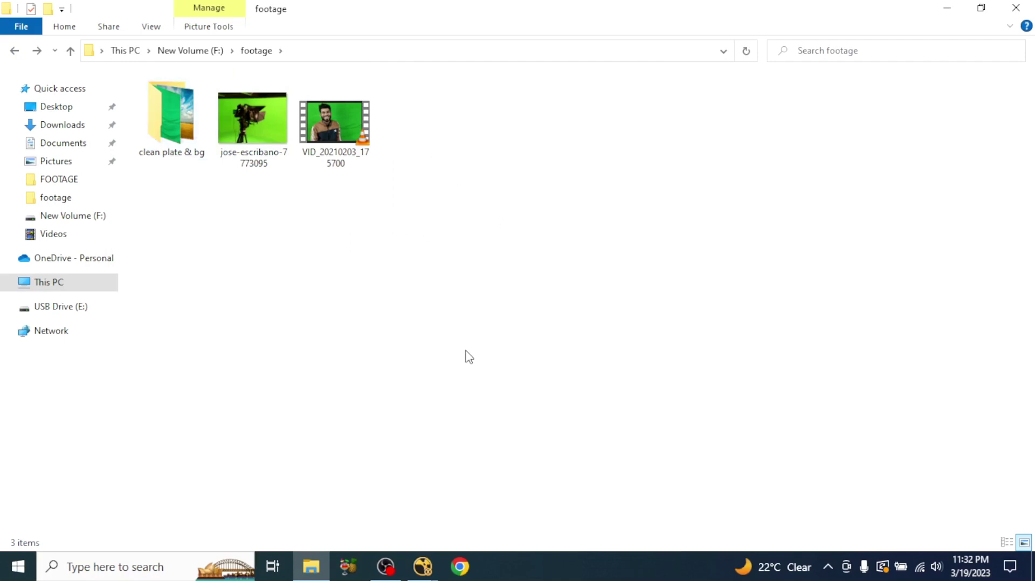
{"action": "left_click_drag", "start_coordinate": [345, 134], "coordinate": [167, 434]}
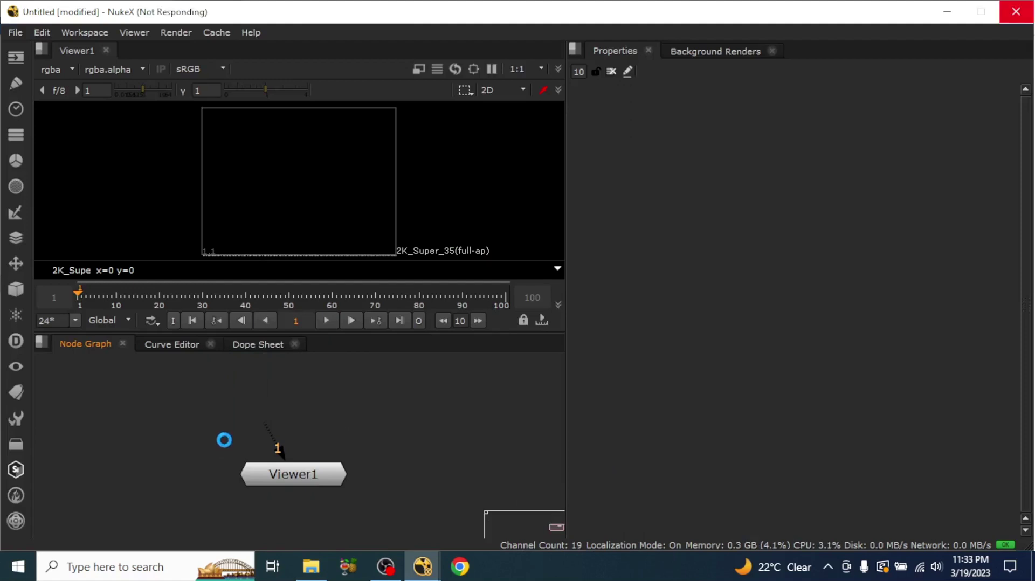
{"action": "left_click_drag", "start_coordinate": [224, 448], "coordinate": [311, 375]}
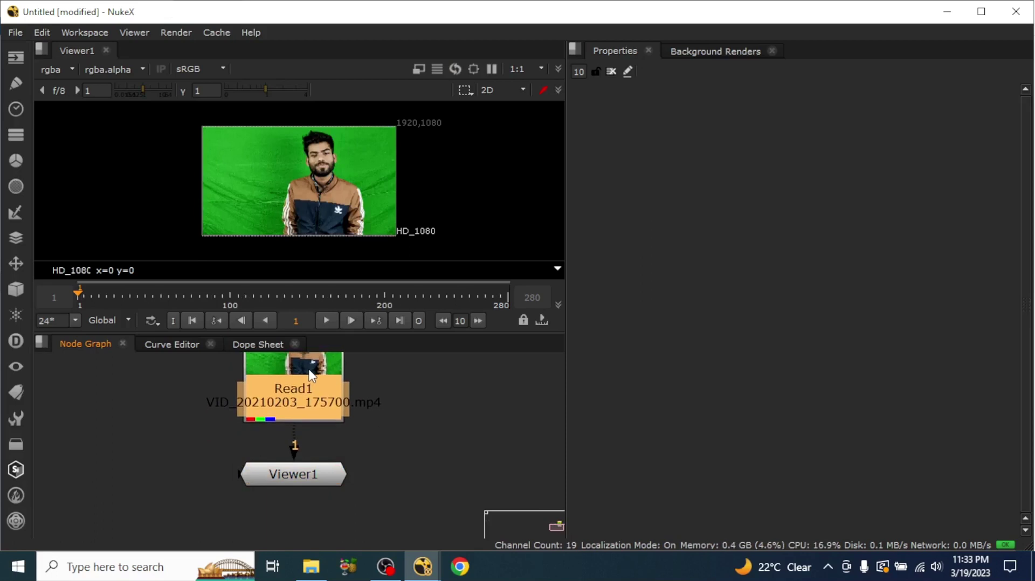
{"action": "scroll", "coordinate": [322, 170], "scroll_direction": "up", "scroll_amount": 3}
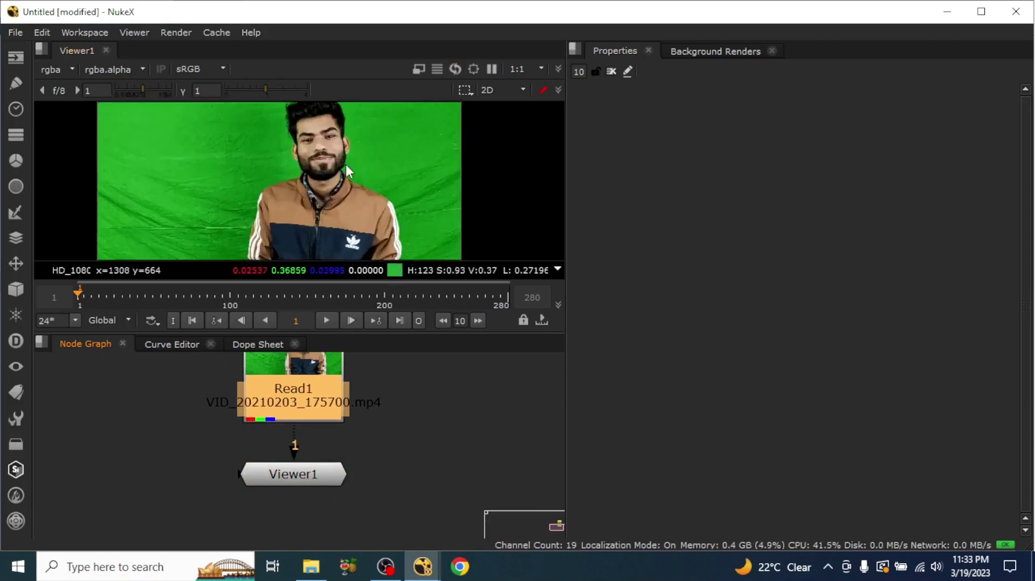
{"action": "scroll", "coordinate": [345, 163], "scroll_direction": "down", "scroll_amount": 2}
{"action": "middle_click_drag", "start_coordinate": [373, 167], "coordinate": [366, 167]}
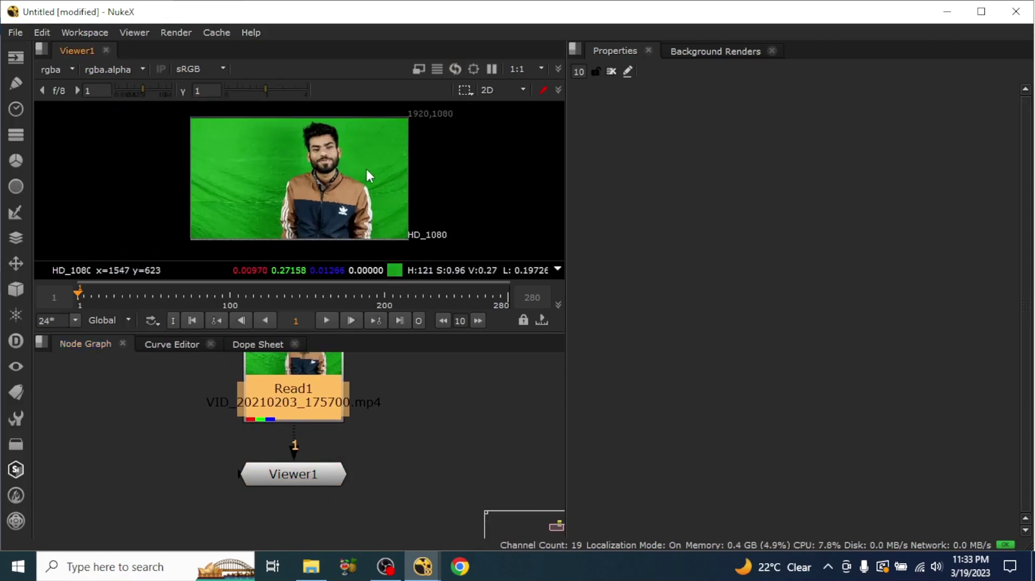
{"action": "left_click", "coordinate": [436, 441]}
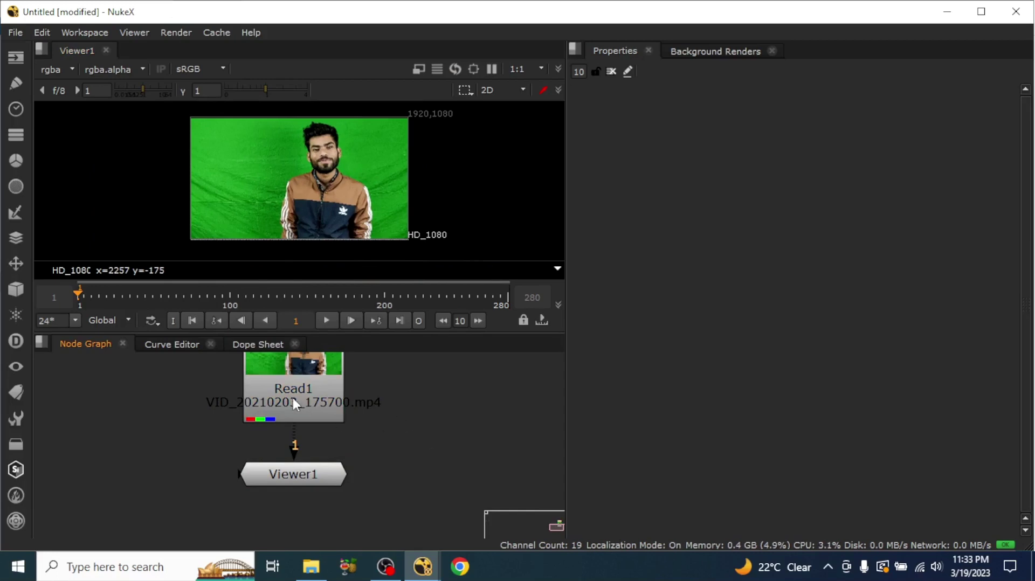
Enable Premultiplied and Auto Alpha on the Read1 node and set its frame option to start at 1.
{"action": "double_click", "coordinate": [299, 380]}
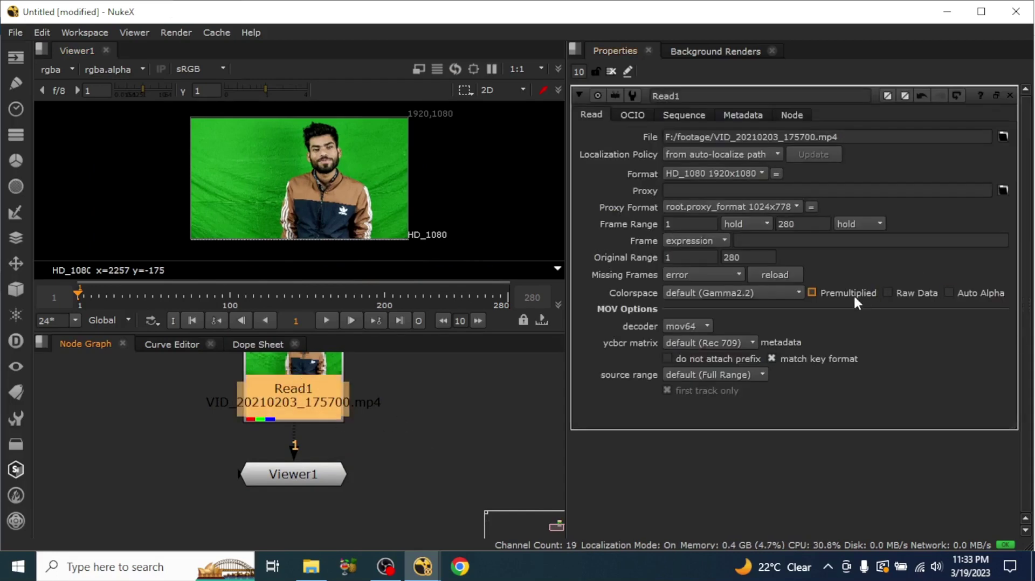
{"action": "left_click", "coordinate": [812, 293]}
{"action": "left_click", "coordinate": [949, 293]}
{"action": "left_click", "coordinate": [692, 241]}
{"action": "left_click", "coordinate": [694, 253]}
{"action": "left_click", "coordinate": [753, 241]}
{"action": "type", "text": "1"}
Limit the open property panels to 1 and set the project's full size format to HD_1080 1920x1080.
{"action": "left_click_drag", "start_coordinate": [587, 74], "coordinate": [532, 70]}
{"action": "type", "text": "1"}
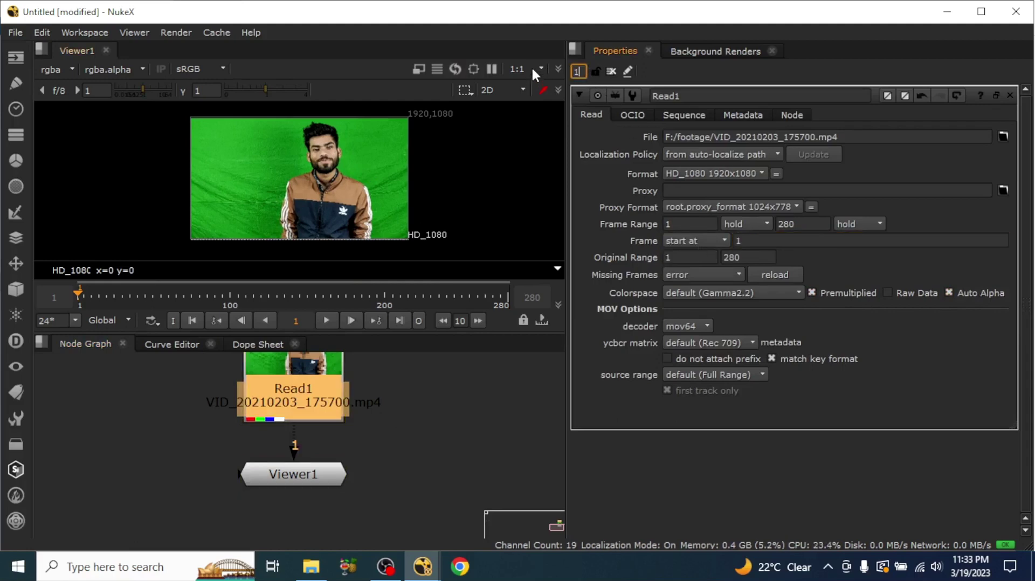
{"action": "left_click", "coordinate": [474, 394]}
{"action": "key", "text": "s"}
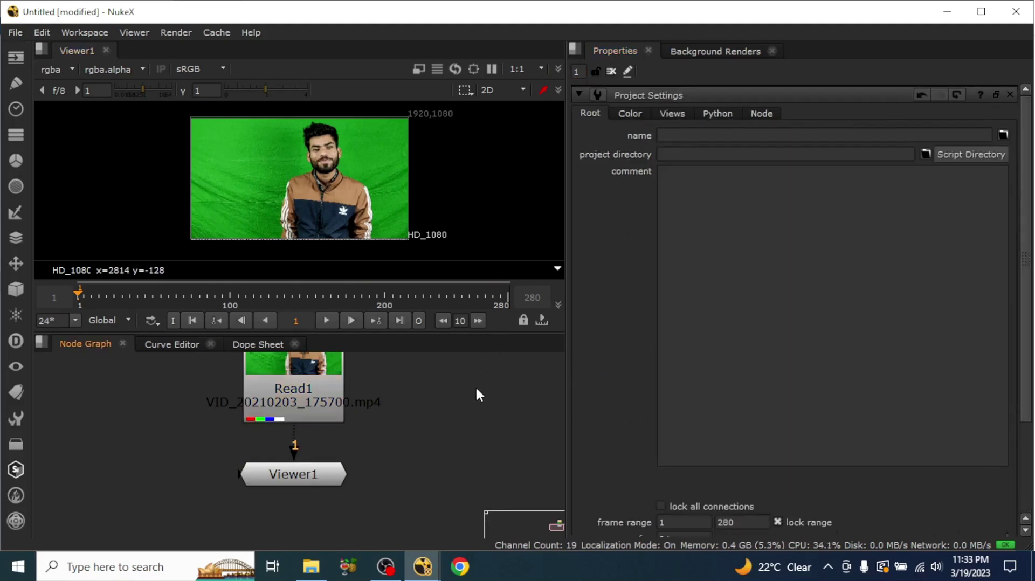
{"action": "scroll", "coordinate": [745, 371], "scroll_direction": "down", "scroll_amount": 5}
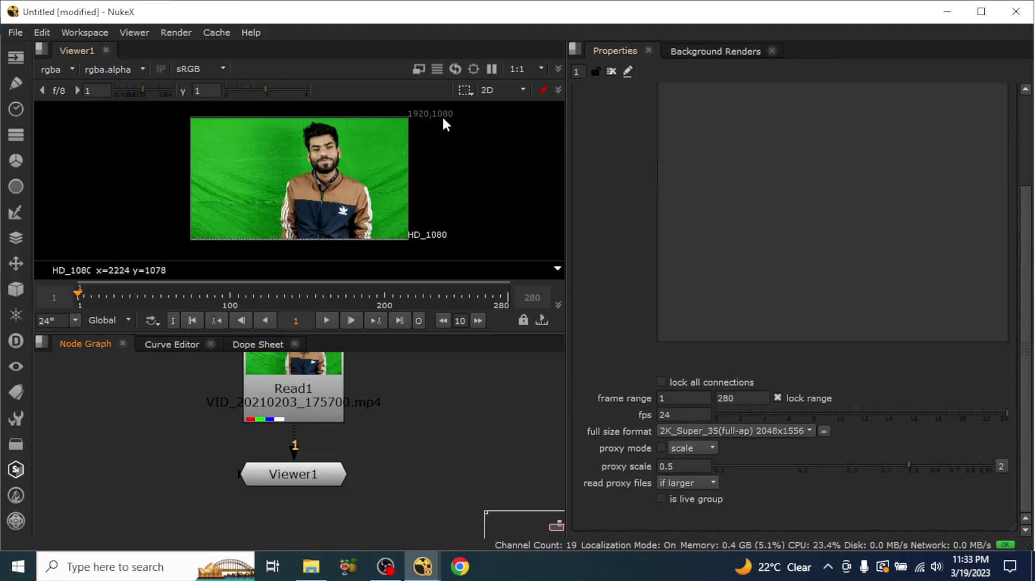
{"action": "left_click", "coordinate": [798, 429]}
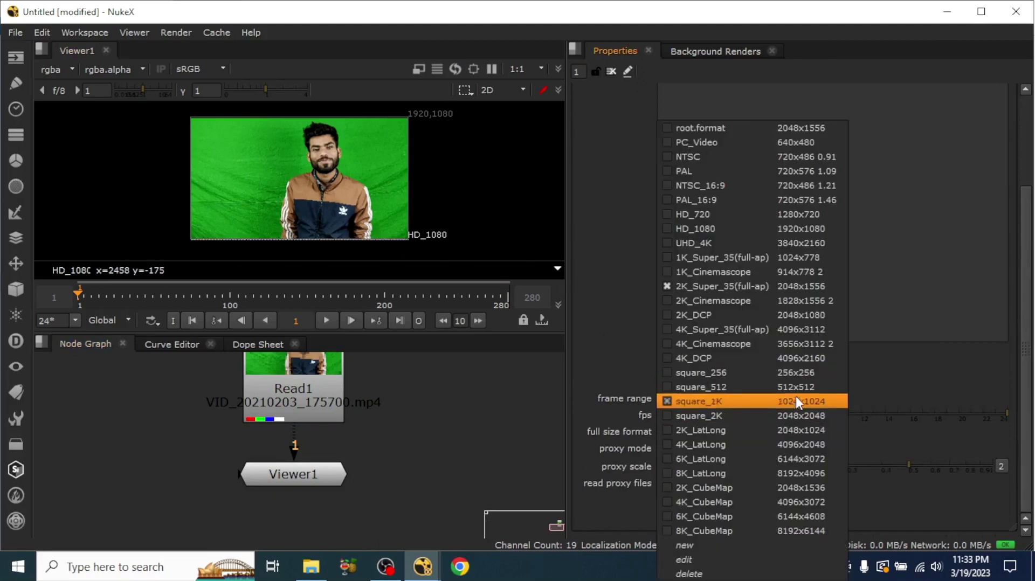
{"action": "left_click", "coordinate": [807, 232]}
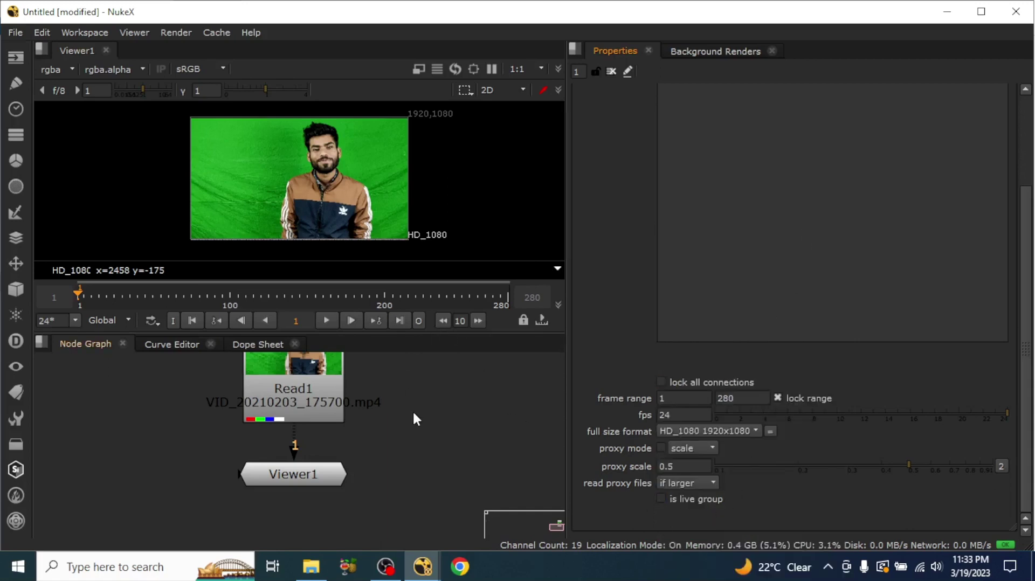
Play and scrub through the green-screen clip to review the footage.
{"action": "left_click", "coordinate": [327, 320]}
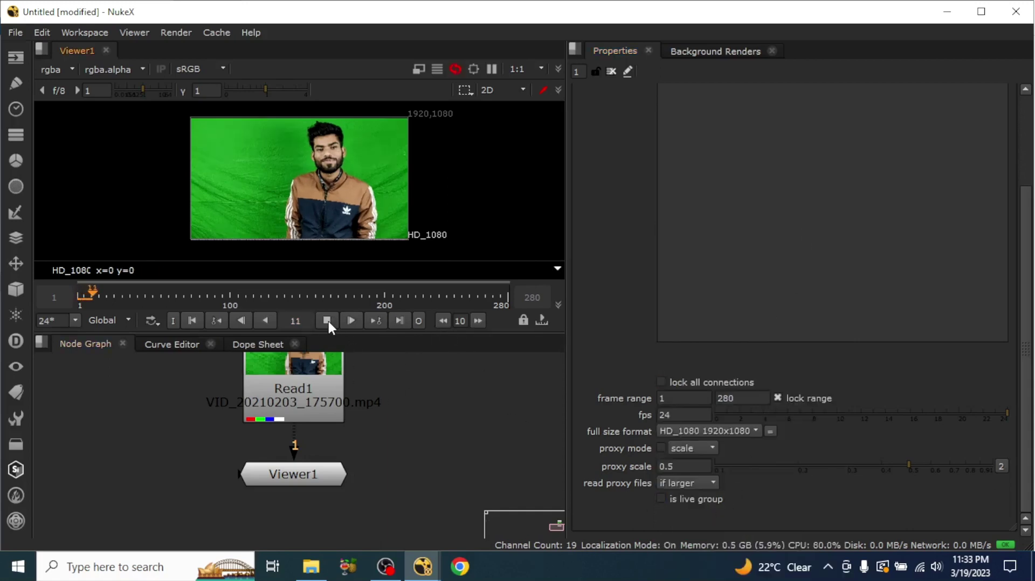
{"action": "left_click", "coordinate": [117, 292]}
{"action": "left_click_drag", "start_coordinate": [117, 292], "coordinate": [82, 291]}
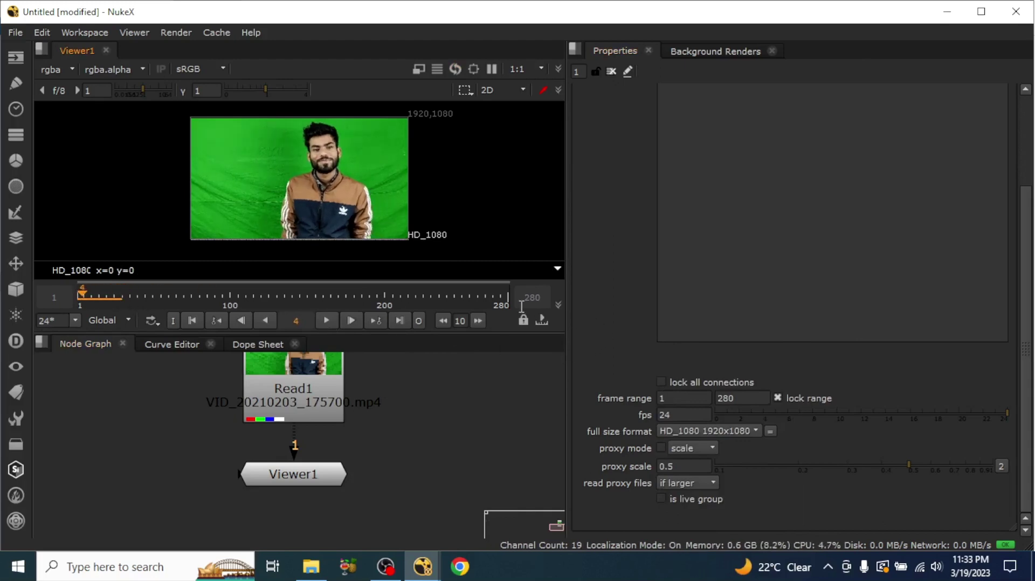
{"action": "left_click", "coordinate": [327, 320]}
{"action": "mouse_move", "coordinate": [275, 302]}
{"action": "left_mouse_down"}
{"action": "mouse_move", "coordinate": [317, 290]}
{"action": "mouse_move", "coordinate": [338, 298]}
{"action": "mouse_move", "coordinate": [287, 295]}
{"action": "left_mouse_up"}
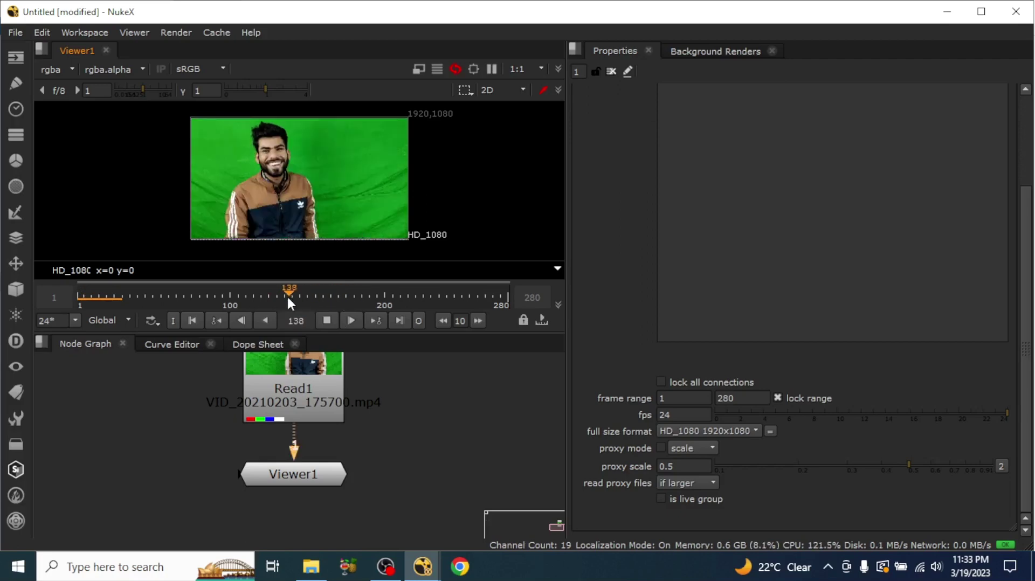
{"action": "left_click", "coordinate": [328, 321]}
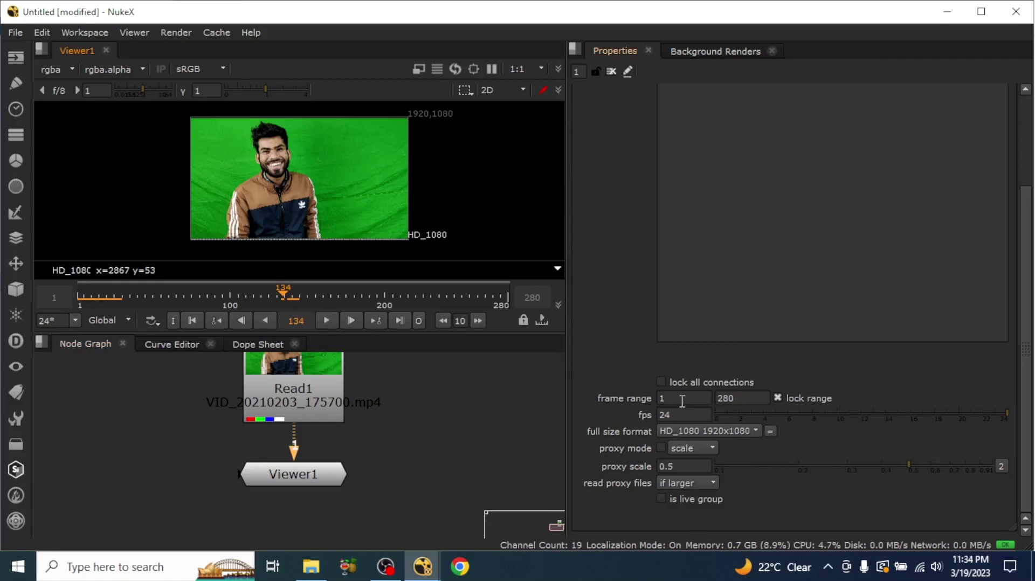
Set the project's last frame to 20 and play back the shortened range.
{"action": "double_click", "coordinate": [737, 399]}
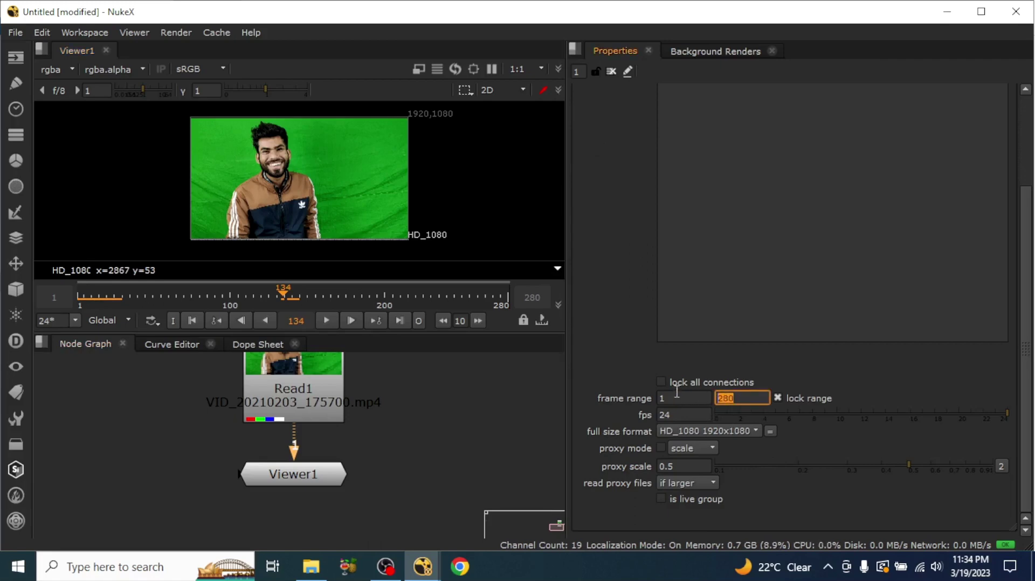
{"action": "type", "text": "20"}
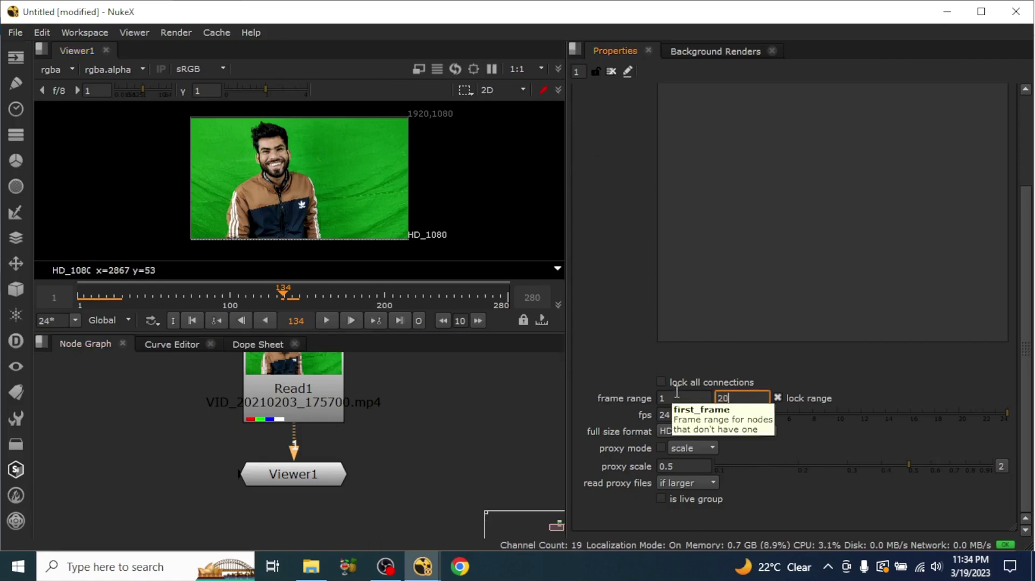
{"action": "left_click", "coordinate": [436, 402]}
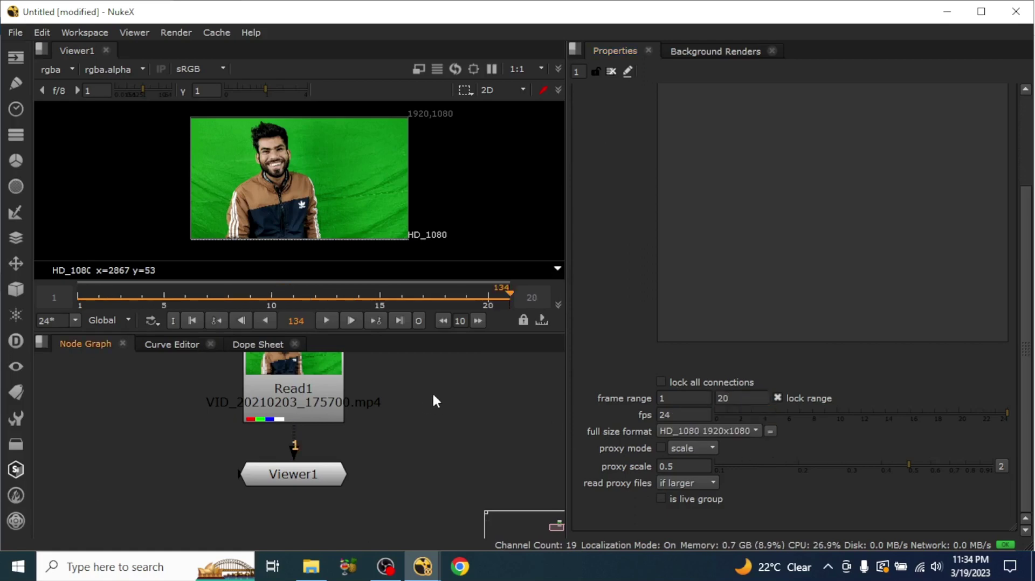
{"action": "left_click", "coordinate": [325, 321]}
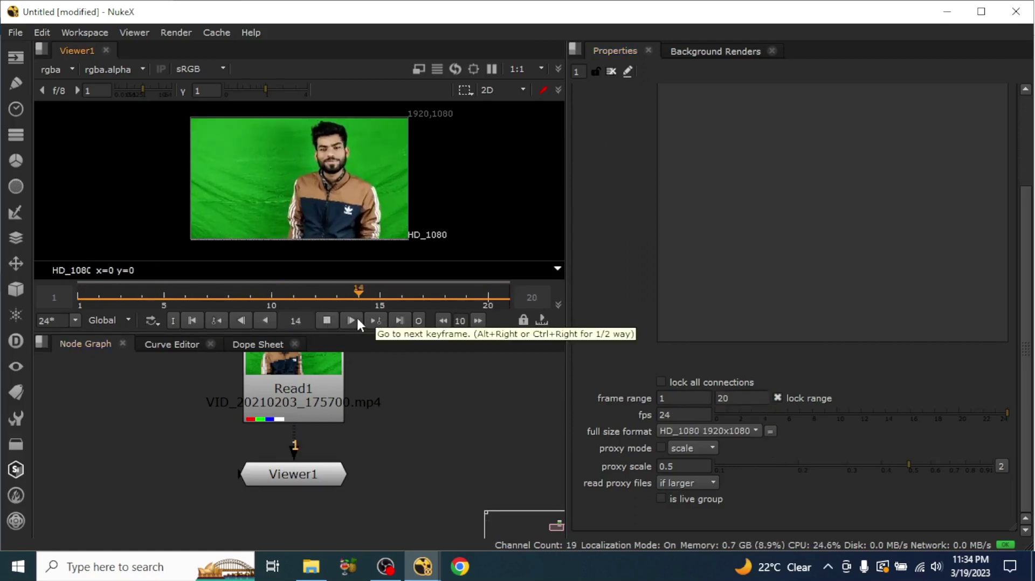
{"action": "scroll", "coordinate": [271, 171], "scroll_direction": "up", "scroll_amount": 1}
{"action": "scroll", "coordinate": [269, 166], "scroll_direction": "up", "scroll_amount": 3}
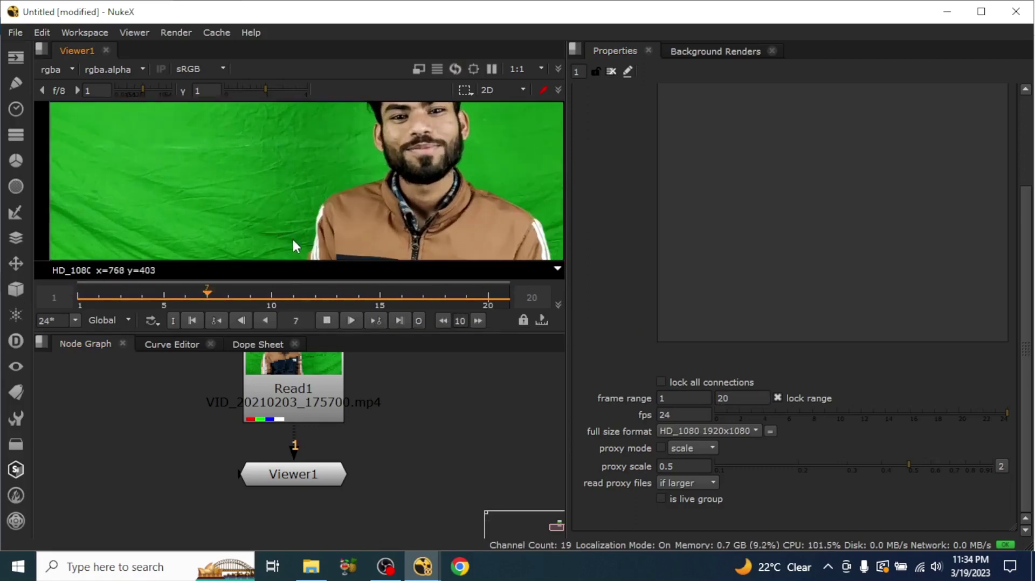
{"action": "left_click", "coordinate": [326, 321]}
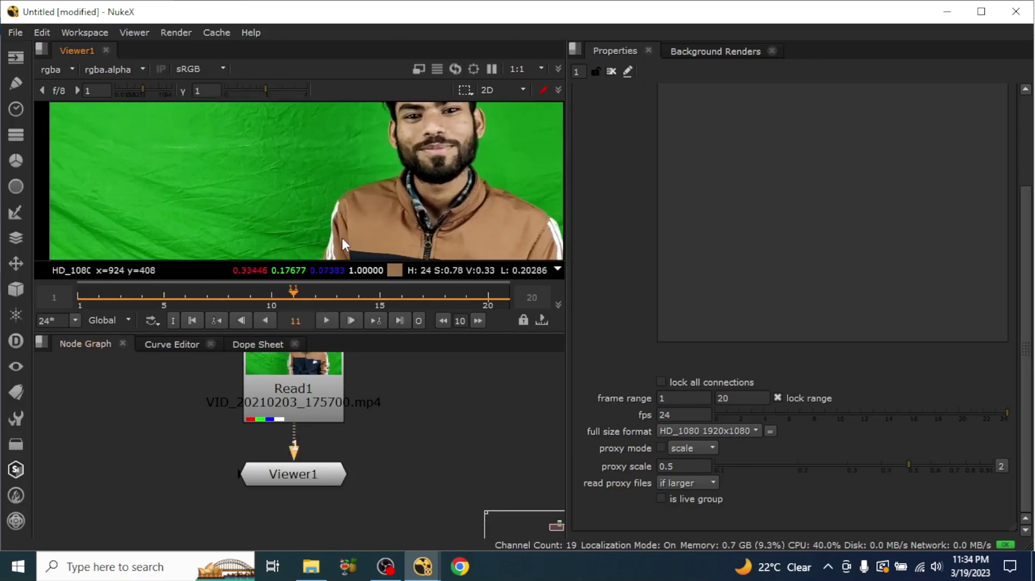
Switch to the workspace with an enlarged viewer beside the node graph and move Viewer1 farther below Read1.
{"action": "key", "text": "shift+F4"}
{"action": "scroll", "coordinate": [399, 312], "scroll_direction": "down", "scroll_amount": 3}
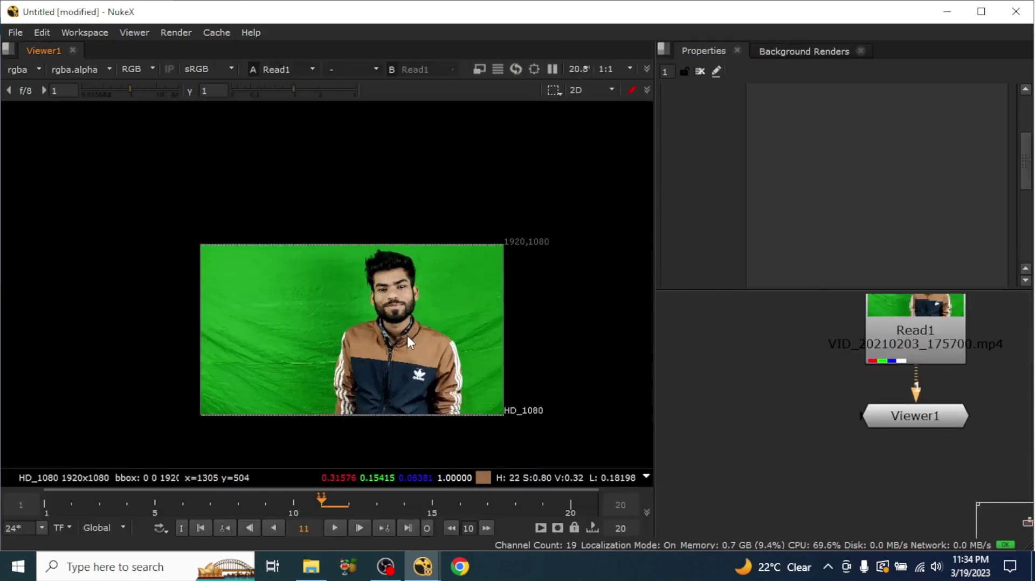
{"action": "scroll", "coordinate": [409, 251], "scroll_direction": "up", "scroll_amount": 5}
{"action": "scroll", "coordinate": [818, 407], "scroll_direction": "down", "scroll_amount": 2}
{"action": "middle_click_drag", "start_coordinate": [859, 428], "coordinate": [779, 451]}
{"action": "left_click_drag", "start_coordinate": [818, 443], "coordinate": [820, 511]}
Add a Denoise node and insert it between Read1 and Viewer1, with Read1 feeding its Source and Noise inputs.
{"action": "left_click", "coordinate": [875, 475]}
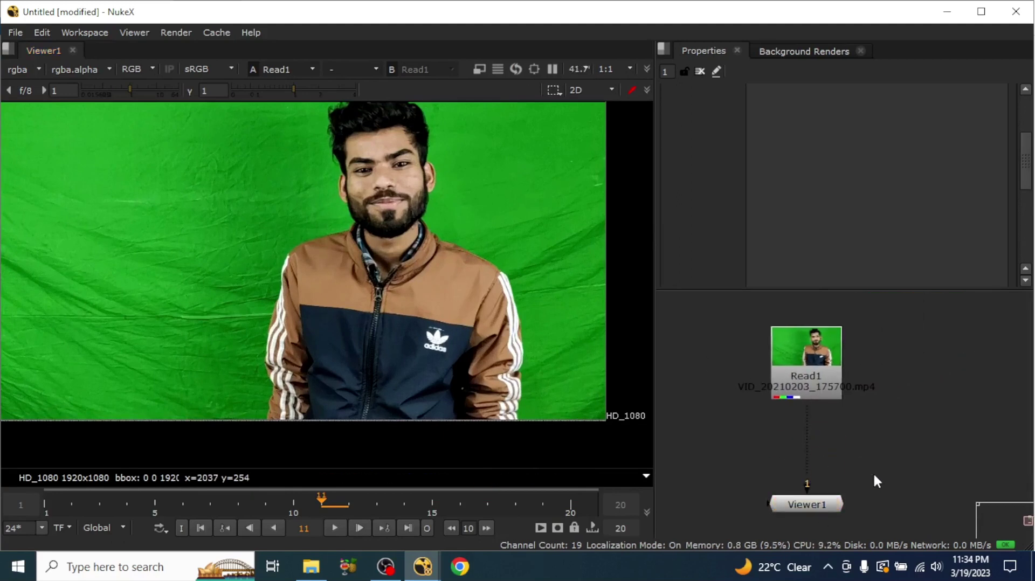
{"action": "key", "text": "Tab"}
{"action": "type", "text": "de"}
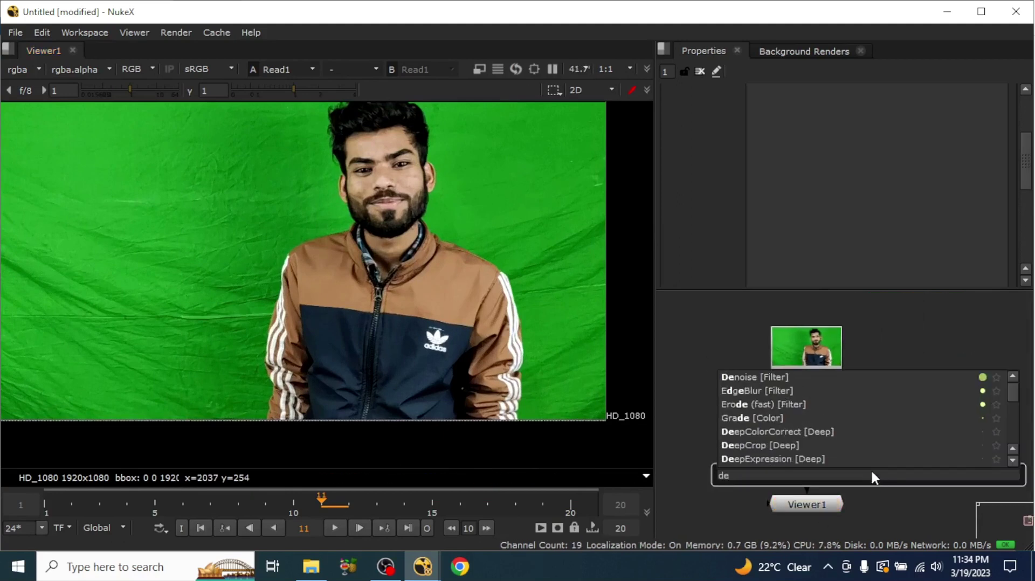
{"action": "left_click", "coordinate": [759, 377]}
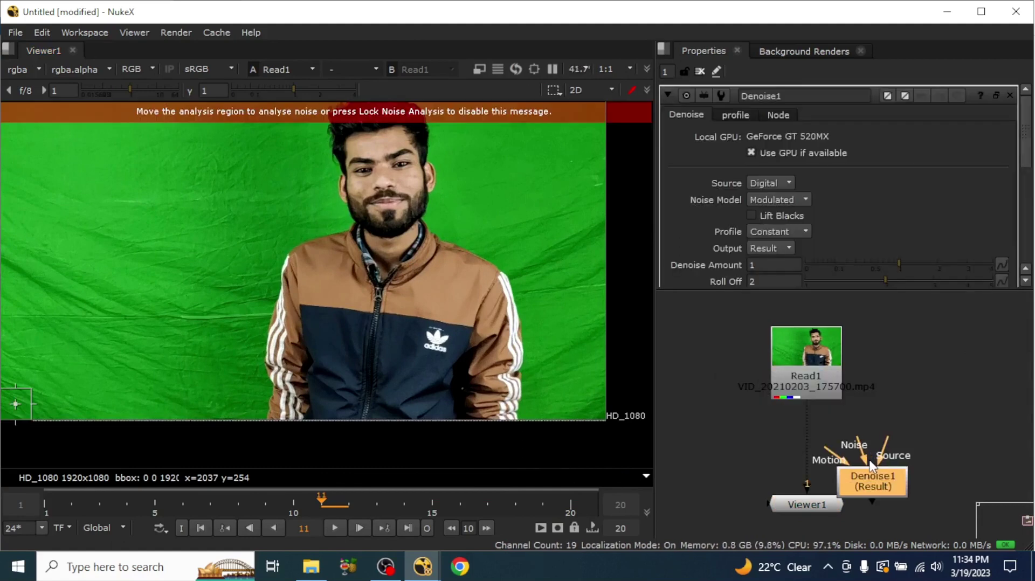
{"action": "left_click_drag", "start_coordinate": [883, 482], "coordinate": [821, 456]}
{"action": "left_click", "coordinate": [862, 506]}
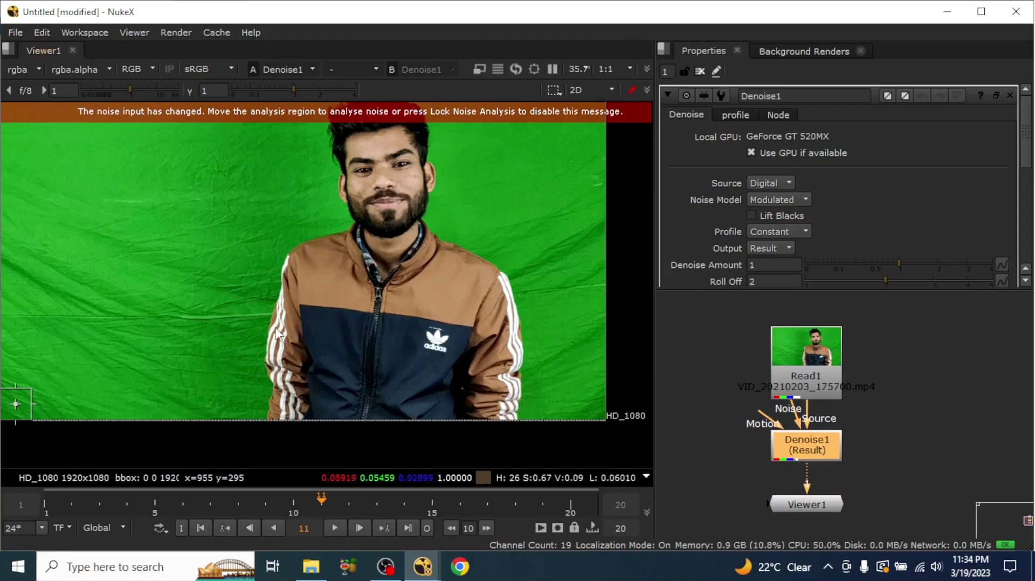
Place the Denoise analysis region on the plain green backdrop beside the man's jaw, above his shoulder.
{"action": "scroll", "coordinate": [128, 386], "scroll_direction": "down", "scroll_amount": 2}
{"action": "left_click_drag", "start_coordinate": [100, 381], "coordinate": [415, 241]}
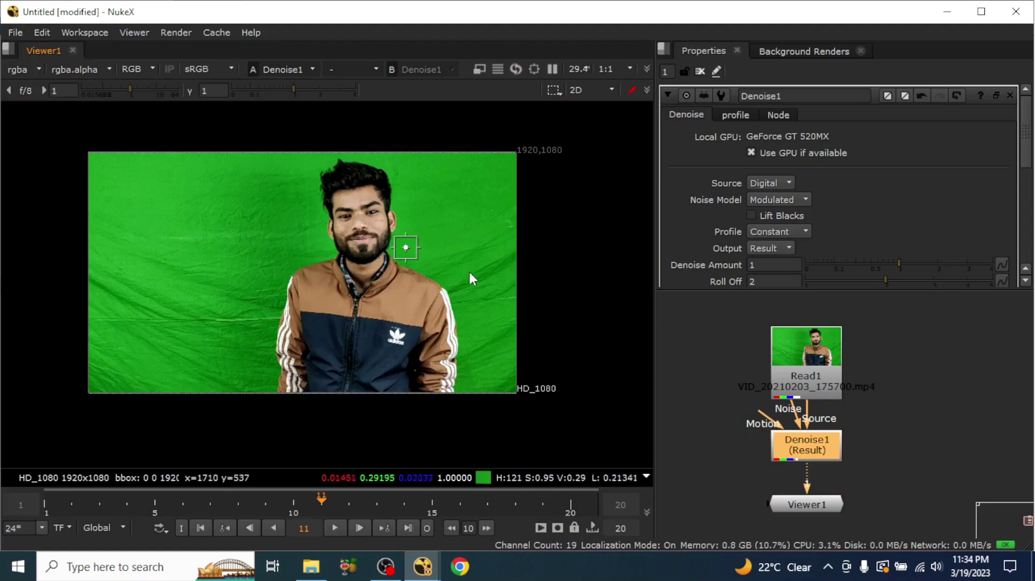
{"action": "scroll", "coordinate": [419, 244], "scroll_direction": "up", "scroll_amount": 4}
{"action": "scroll", "coordinate": [399, 271], "scroll_direction": "up", "scroll_amount": 1}
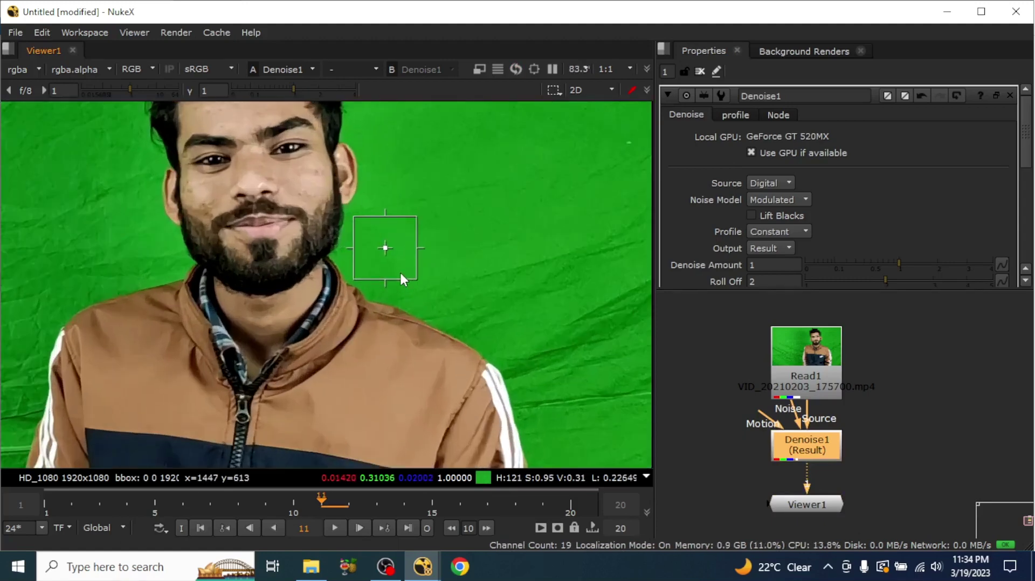
{"action": "left_click", "coordinate": [889, 473]}
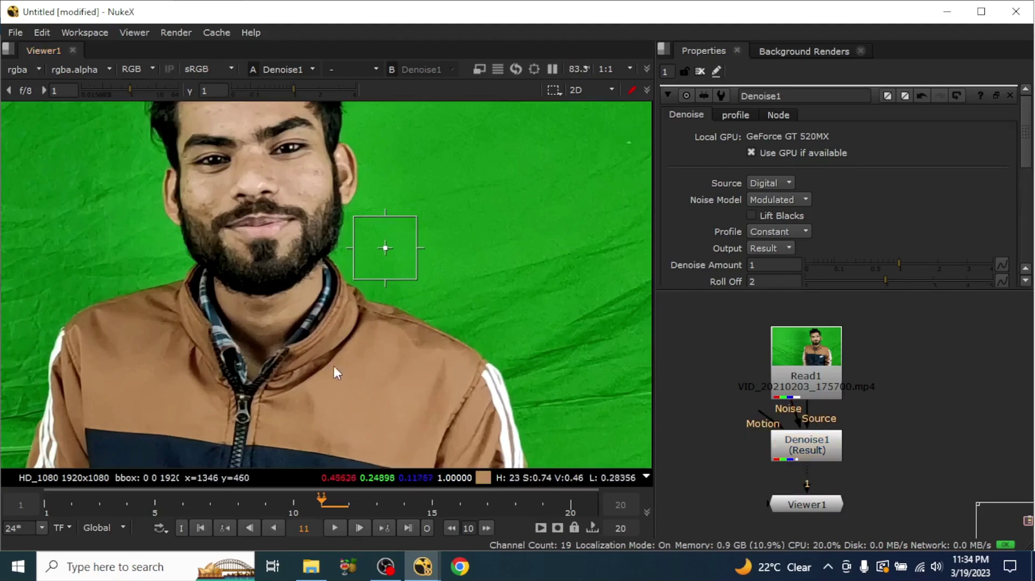
Isolate the blue channel in the viewer and examine the backdrop grain inside the Denoise analysis region, with Denoise1 selected.
{"action": "key", "text": "b"}
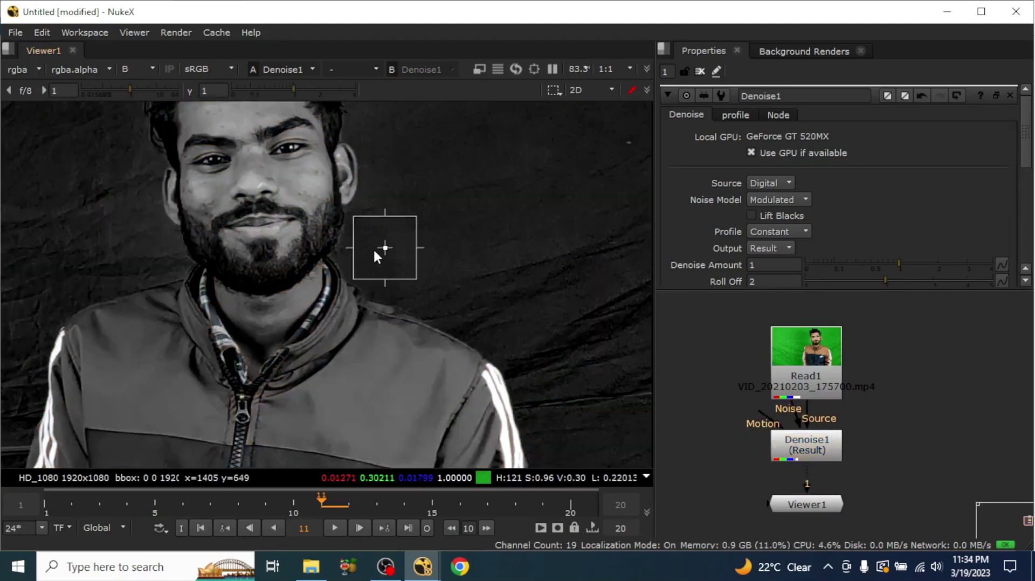
{"action": "scroll", "coordinate": [374, 248], "scroll_direction": "up", "scroll_amount": 3}
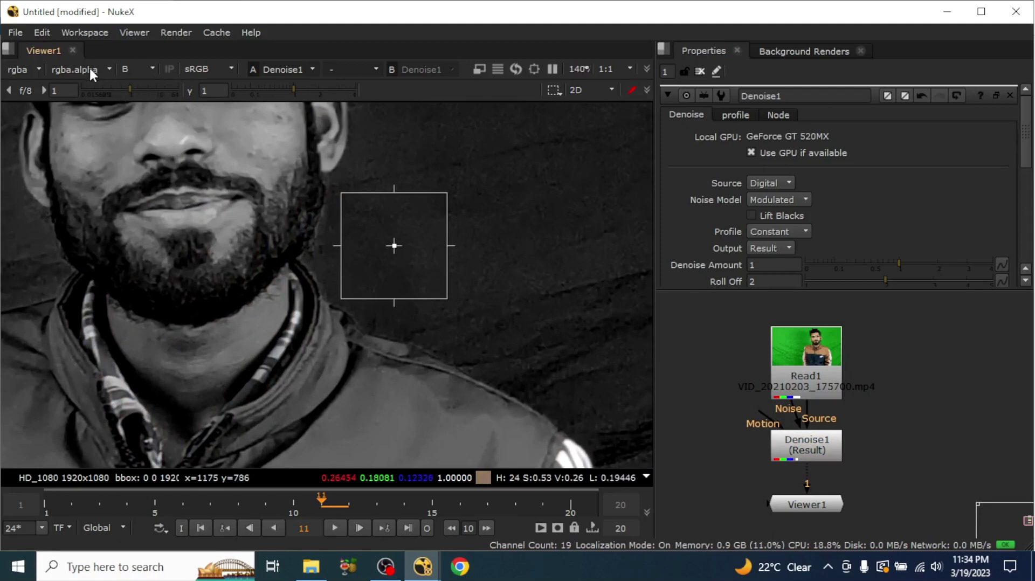
{"action": "left_click", "coordinate": [825, 451]}
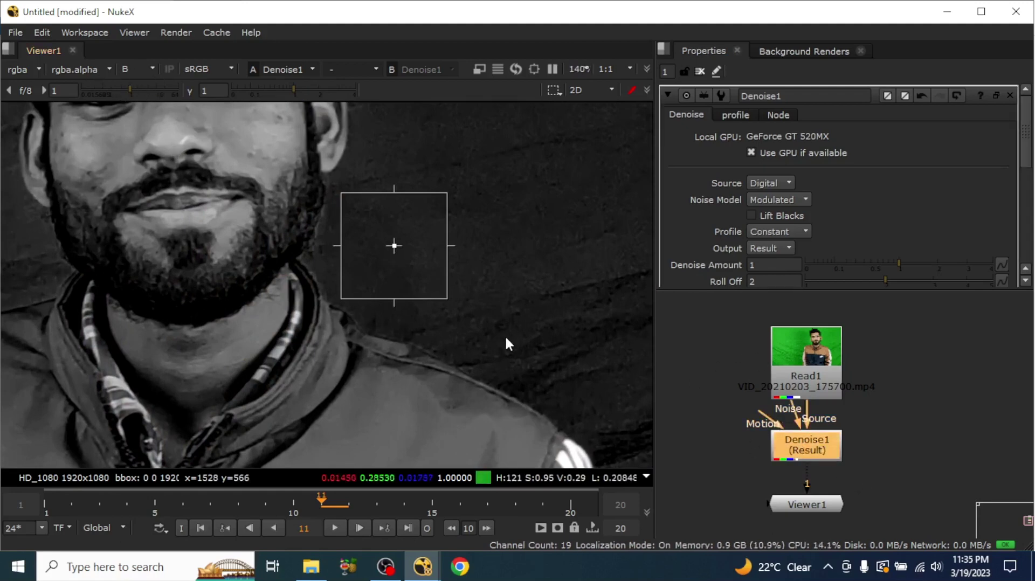
{"action": "key", "text": "b"}
{"action": "key", "text": "b"}
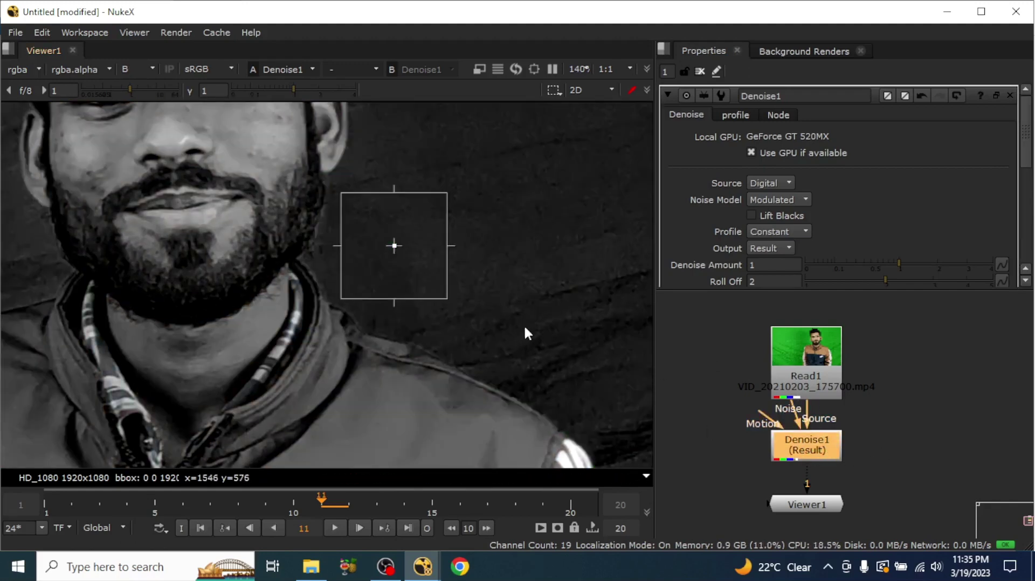
{"action": "scroll", "coordinate": [399, 245], "scroll_direction": "up", "scroll_amount": 8}
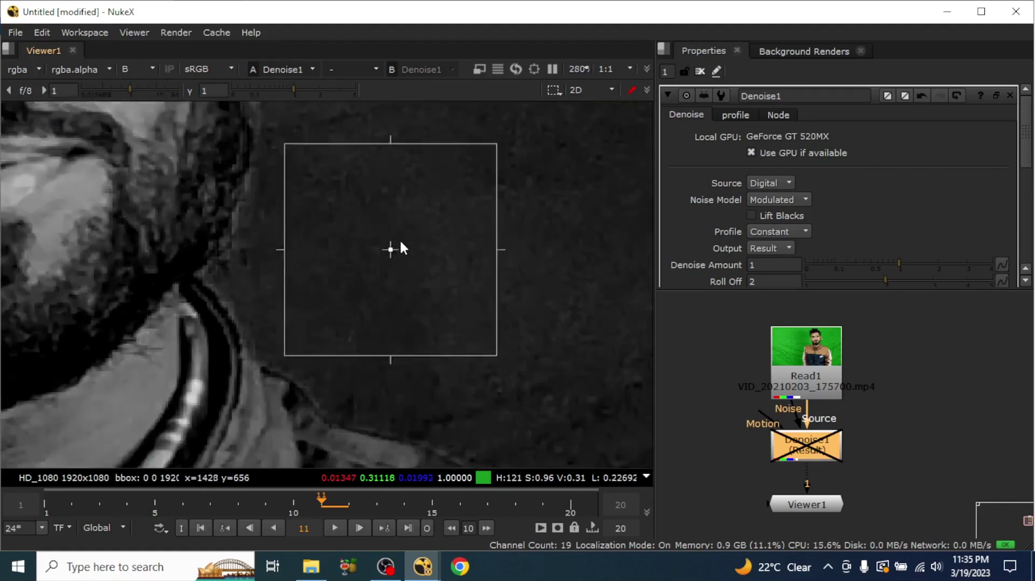
Toggle Denoise1 off and on to compare the blue-channel grain in the analysis region, leaving the node disabled.
{"action": "key", "text": "d"}
{"action": "key", "text": "d"}
{"action": "key", "text": "d"}
{"action": "key", "text": "d"}
{"action": "key", "text": "d"}
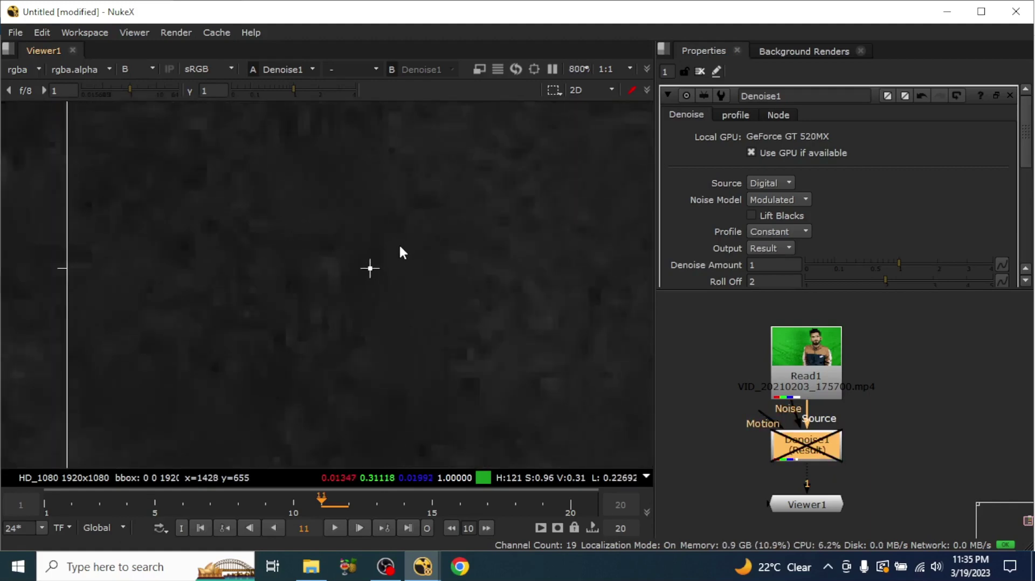
{"action": "scroll", "coordinate": [401, 245], "scroll_direction": "down", "scroll_amount": 9}
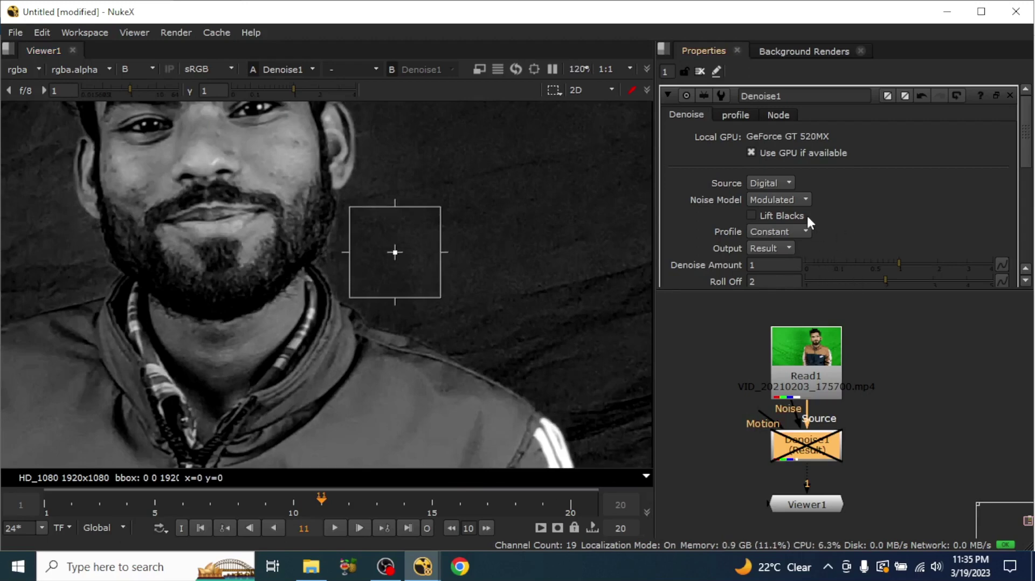
Examine the green channel's grain around the analysis region, then restore the full RGB view.
{"action": "scroll", "coordinate": [431, 280], "scroll_direction": "down", "scroll_amount": 2}
{"action": "key", "text": "g"}
{"action": "scroll", "coordinate": [414, 267], "scroll_direction": "up", "scroll_amount": 9}
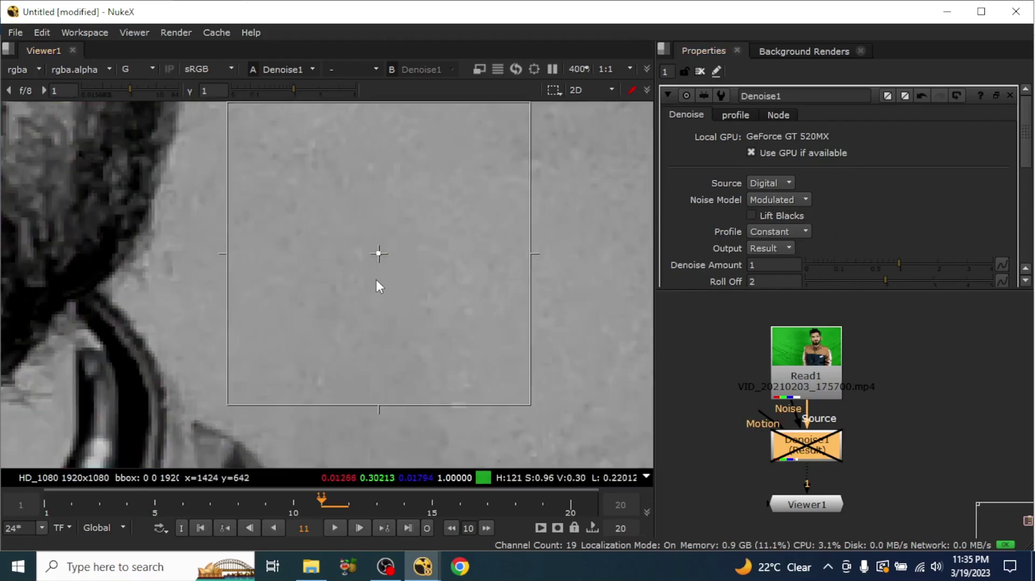
{"action": "scroll", "coordinate": [361, 279], "scroll_direction": "down", "scroll_amount": 6}
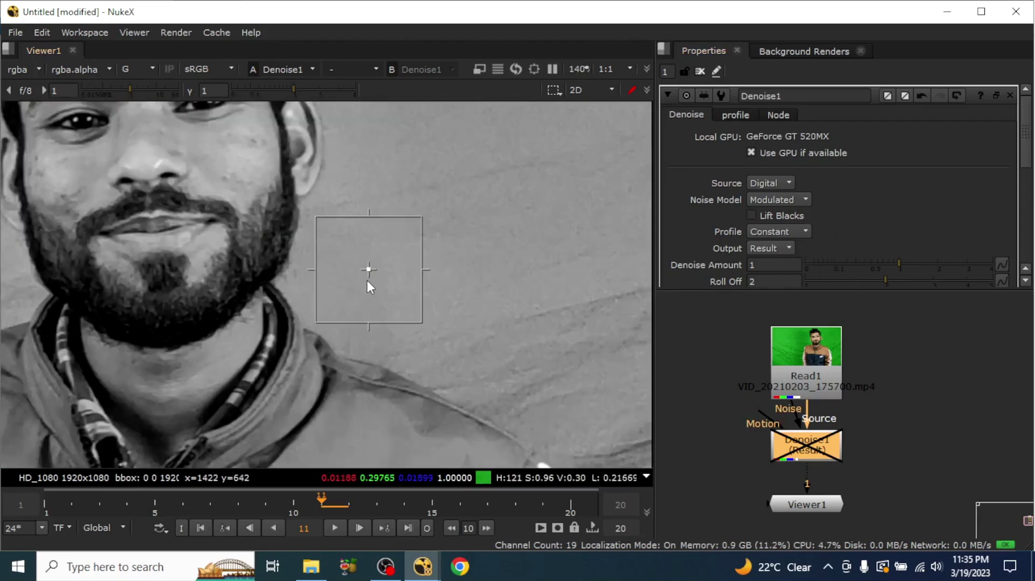
{"action": "scroll", "coordinate": [367, 281], "scroll_direction": "down", "scroll_amount": 4}
{"action": "key", "text": "g"}
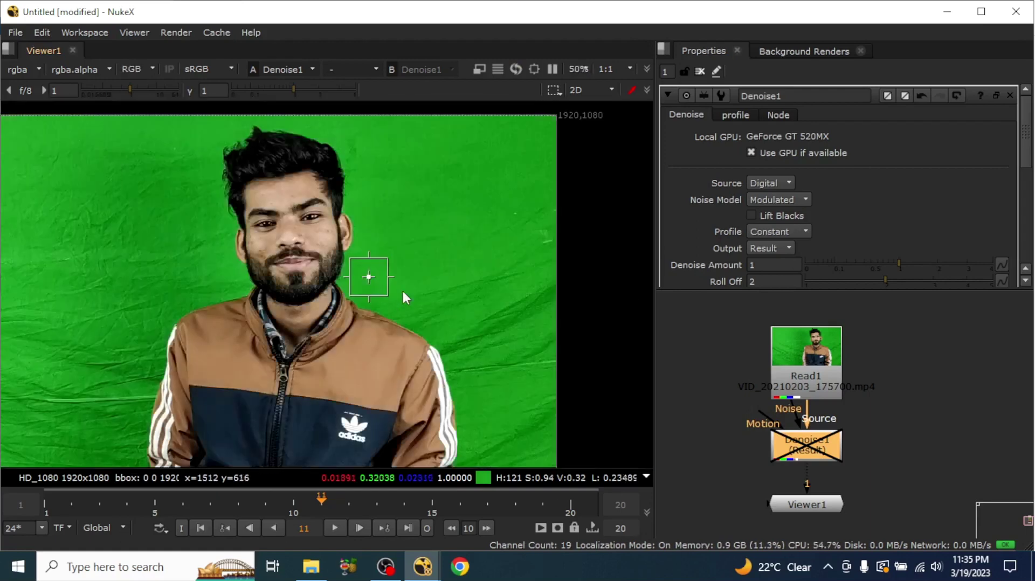
{"action": "scroll", "coordinate": [373, 287], "scroll_direction": "down", "scroll_amount": 1}
{"action": "left_click", "coordinate": [906, 466]}
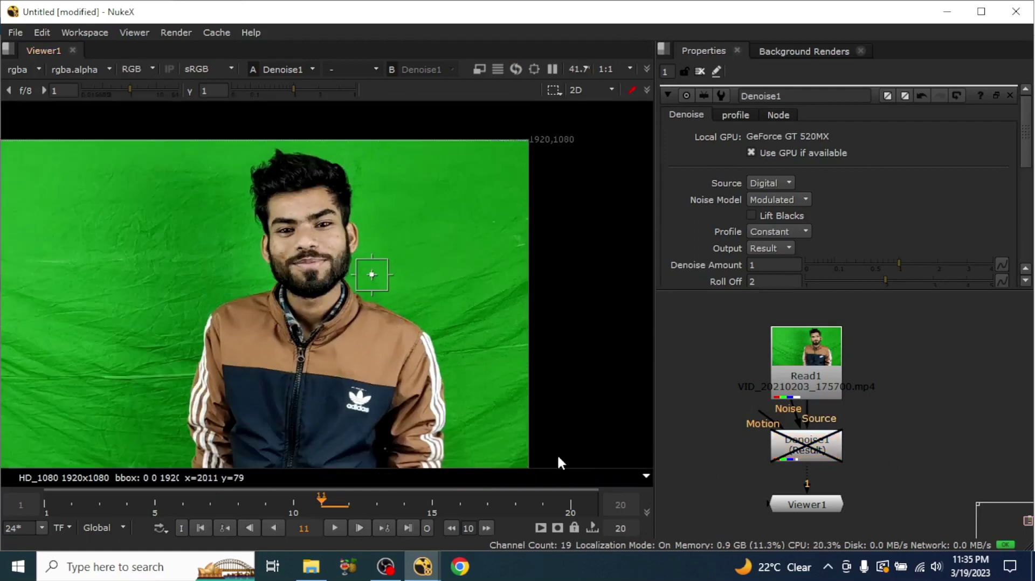
Fit the image in the viewer and move Viewer1 farther down, aligned straight below Denoise1.
{"action": "key", "text": "f"}
{"action": "middle_click_drag", "start_coordinate": [874, 488], "coordinate": [899, 399]}
{"action": "left_click_drag", "start_coordinate": [817, 416], "coordinate": [821, 493]}
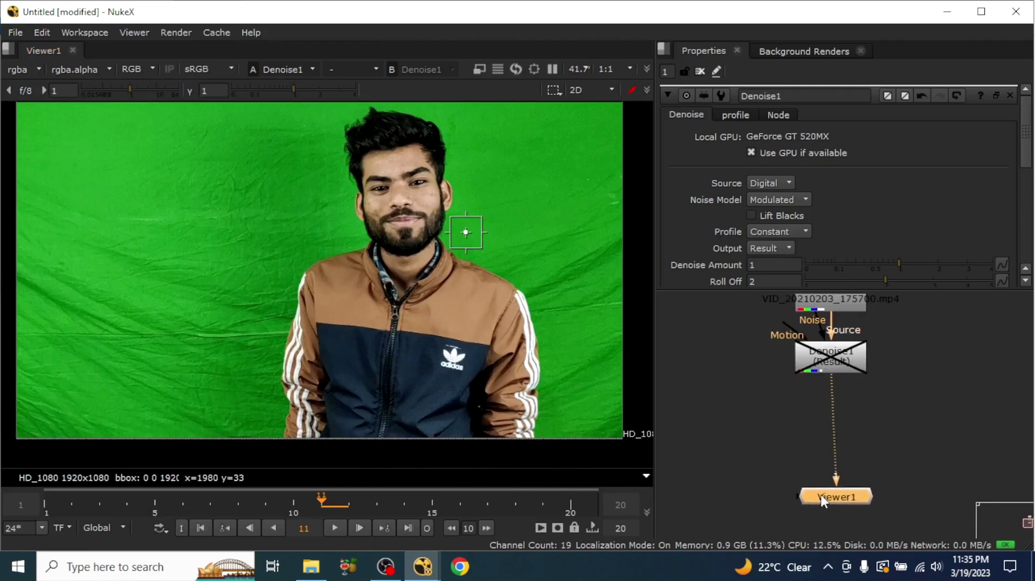
{"action": "scroll", "coordinate": [811, 420], "scroll_direction": "down", "scroll_amount": 2}
{"action": "middle_click_drag", "start_coordinate": [811, 418], "coordinate": [756, 418]}
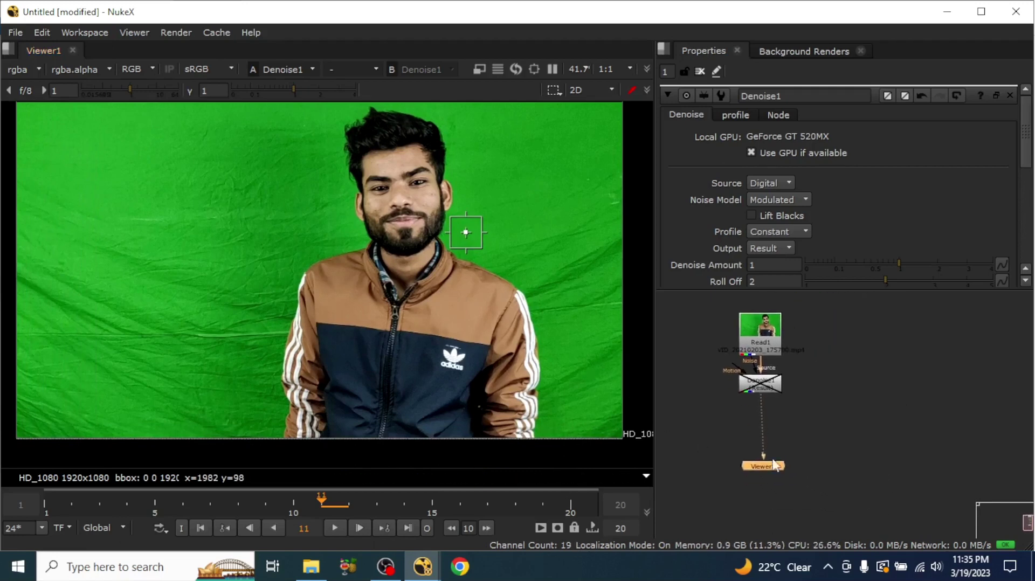
{"action": "left_click_drag", "start_coordinate": [775, 474], "coordinate": [770, 468]}
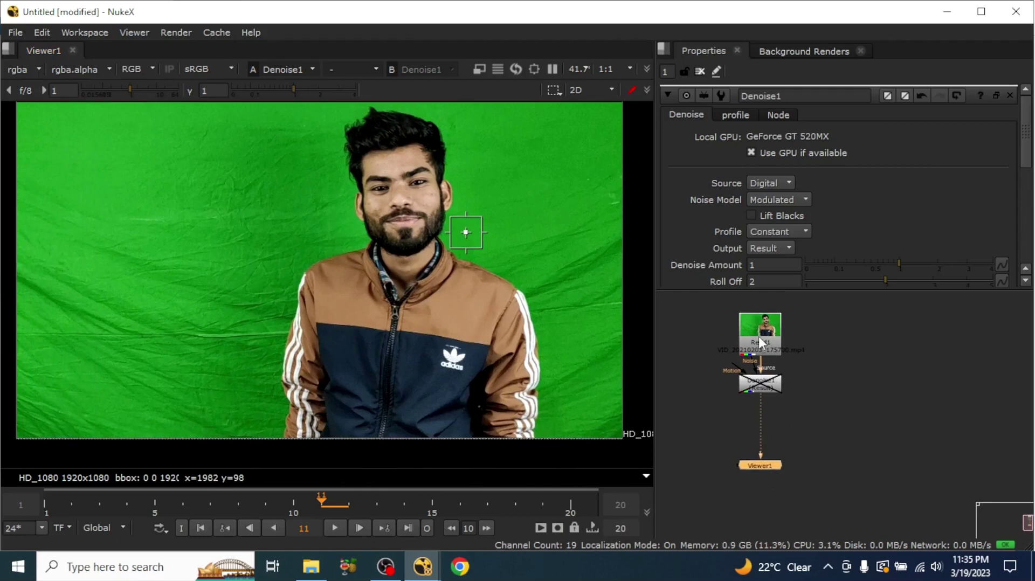
Duplicate the Read1 and Denoise1 nodes and place the copies beside the originals.
{"action": "left_click_drag", "start_coordinate": [702, 304], "coordinate": [830, 431]}
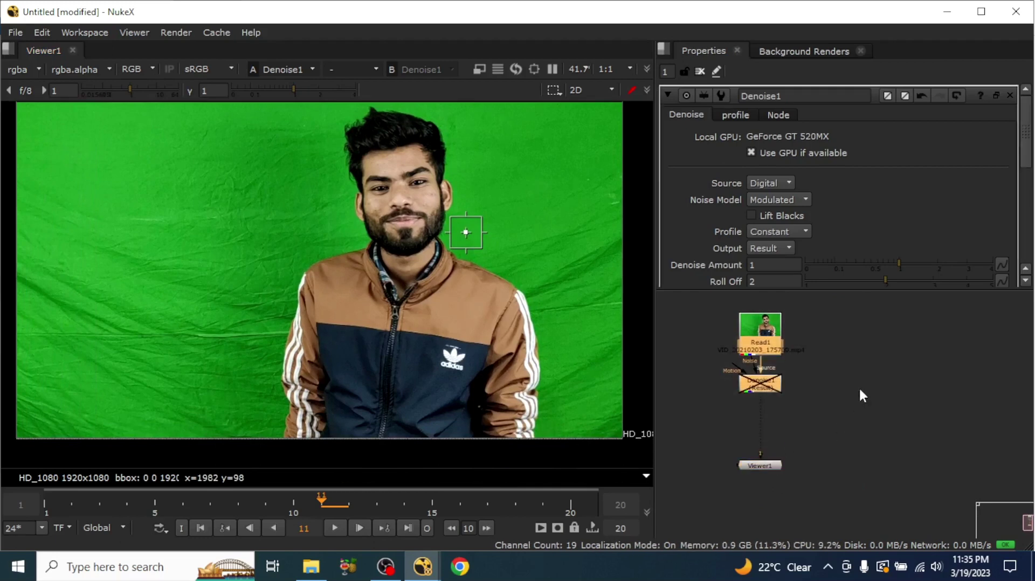
{"action": "left_click", "coordinate": [870, 347]}
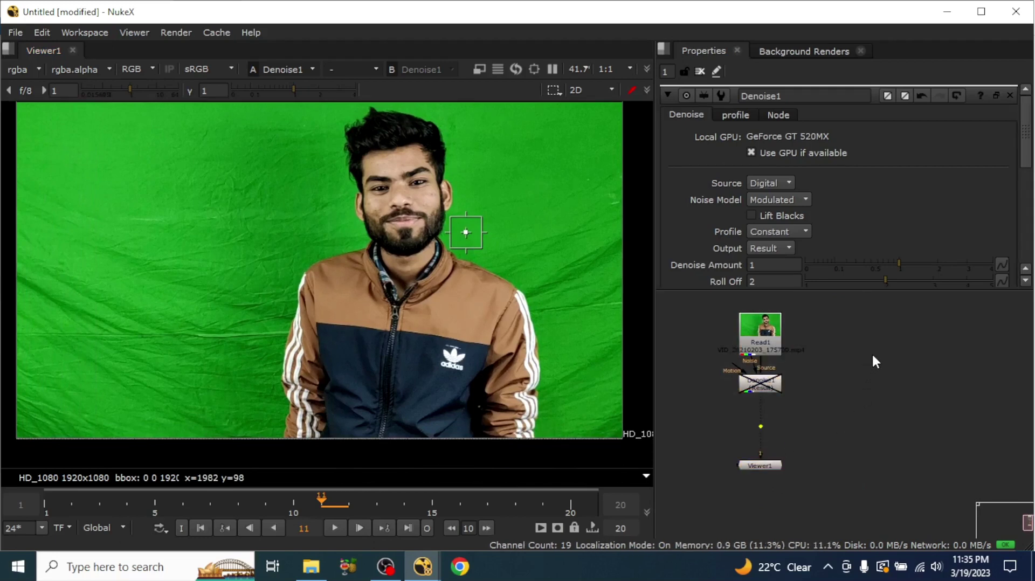
{"action": "key", "text": "ctrl+v"}
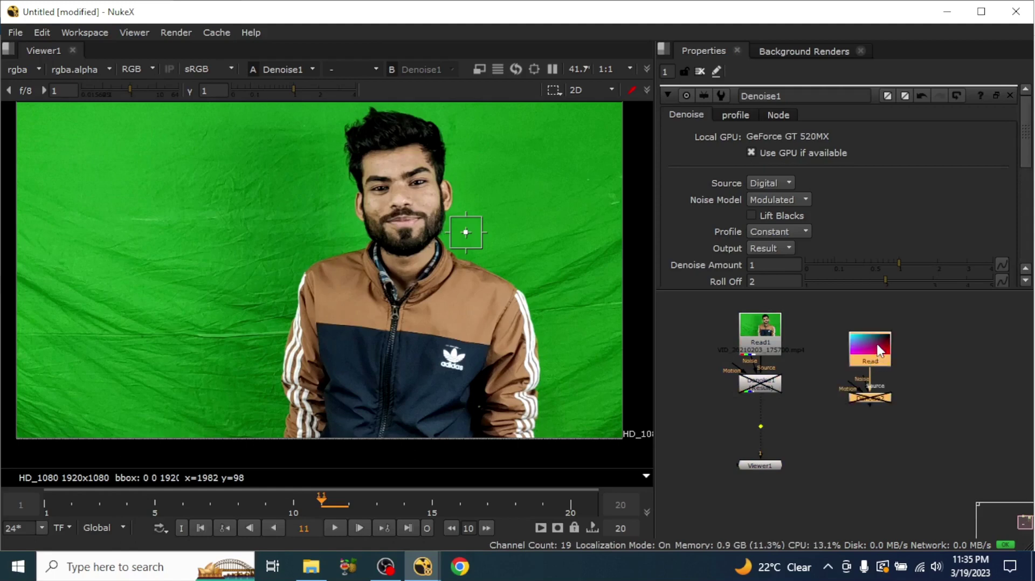
{"action": "left_click", "coordinate": [819, 434]}
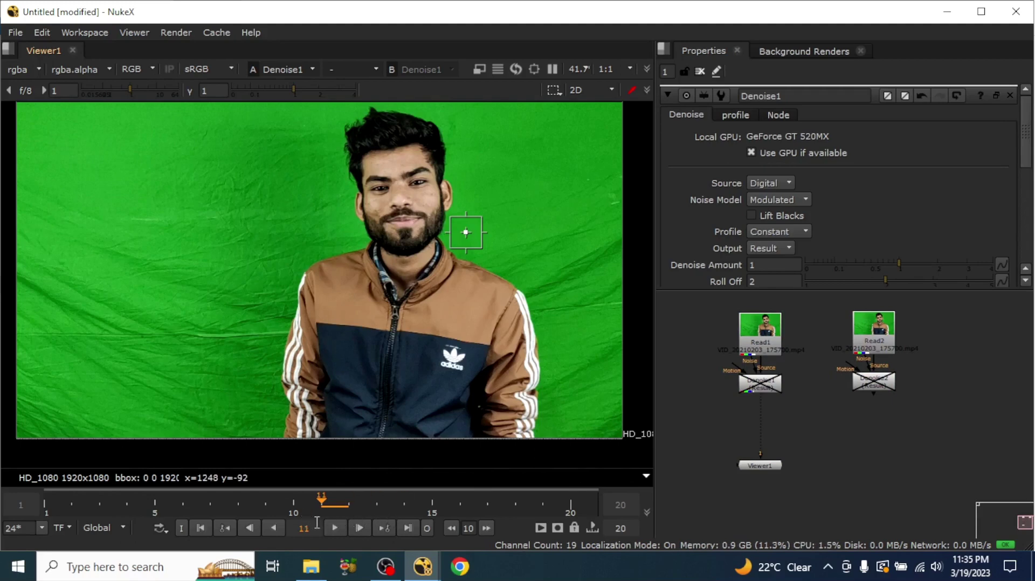
Return the playhead to frame 1 with the whole image framed in the viewer.
{"action": "left_click", "coordinate": [198, 529]}
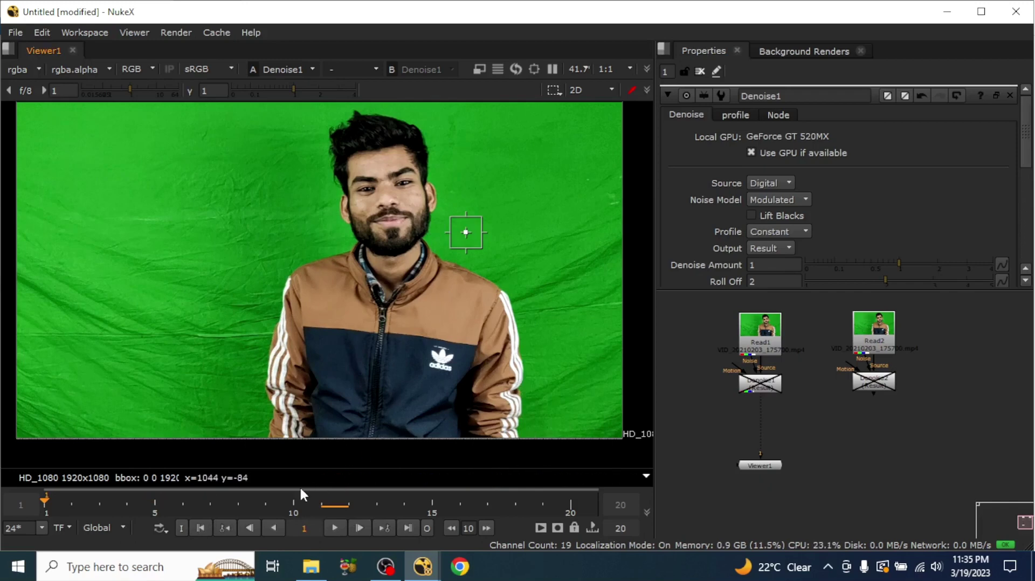
{"action": "scroll", "coordinate": [406, 266], "scroll_direction": "down", "scroll_amount": 2}
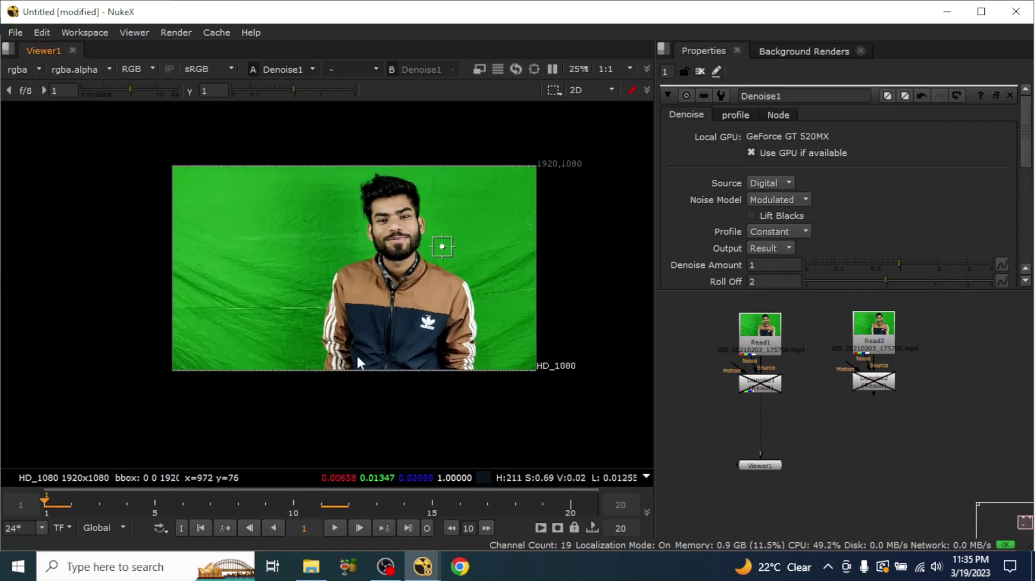
{"action": "left_click_drag", "start_coordinate": [178, 499], "coordinate": [208, 519]}
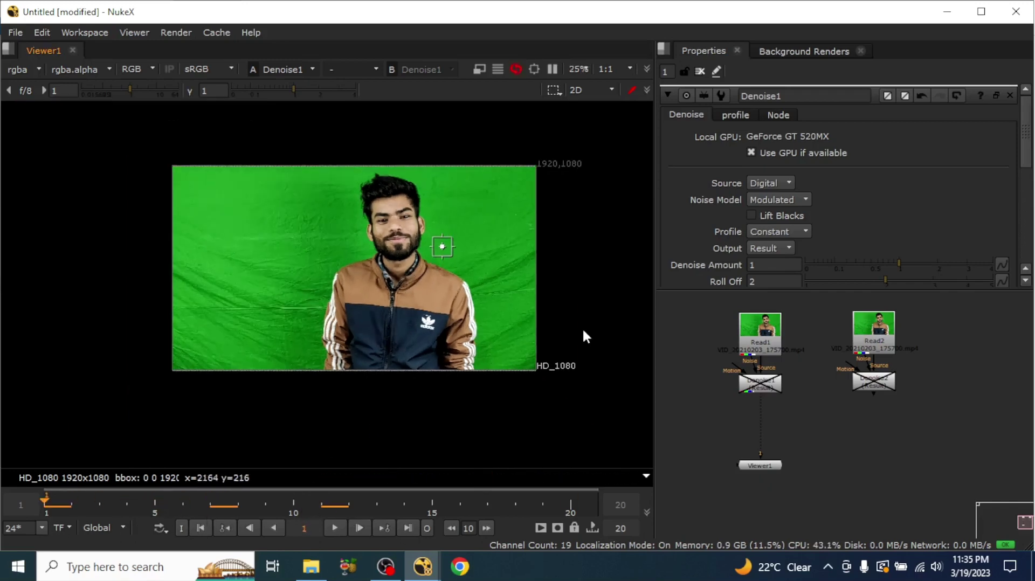
{"action": "scroll", "coordinate": [451, 289], "scroll_direction": "up", "scroll_amount": 1}
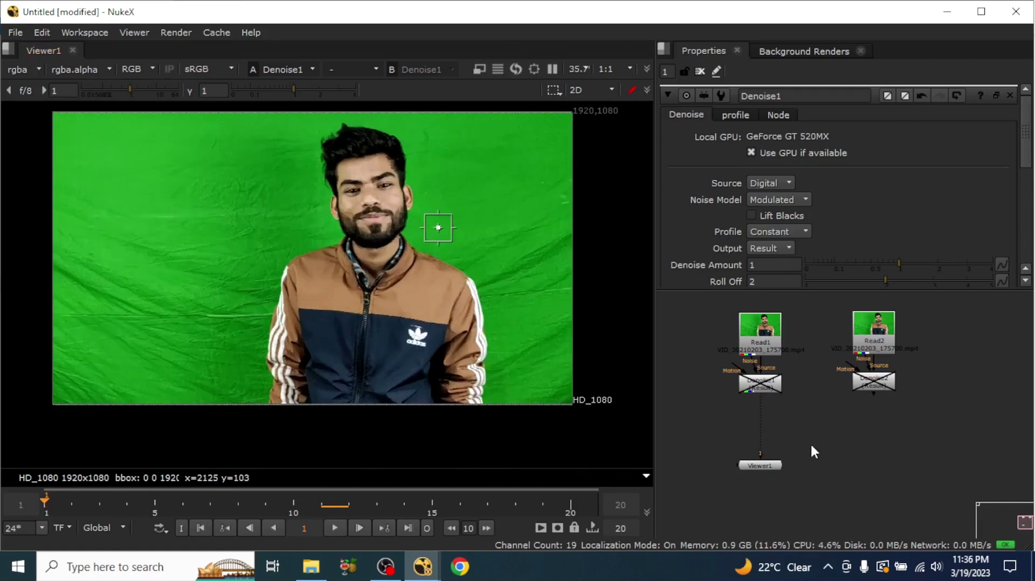
Add a RotoPaint node and insert it between Denoise1 and Viewer1, aligned in the chain.
{"action": "key", "text": "Tab"}
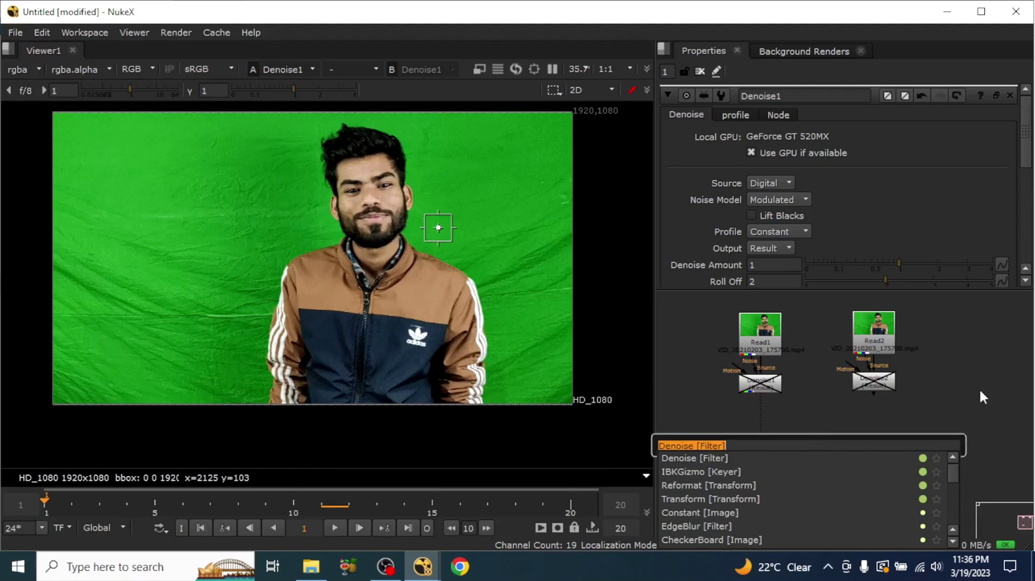
{"action": "key", "text": "Escape"}
{"action": "key", "text": "p"}
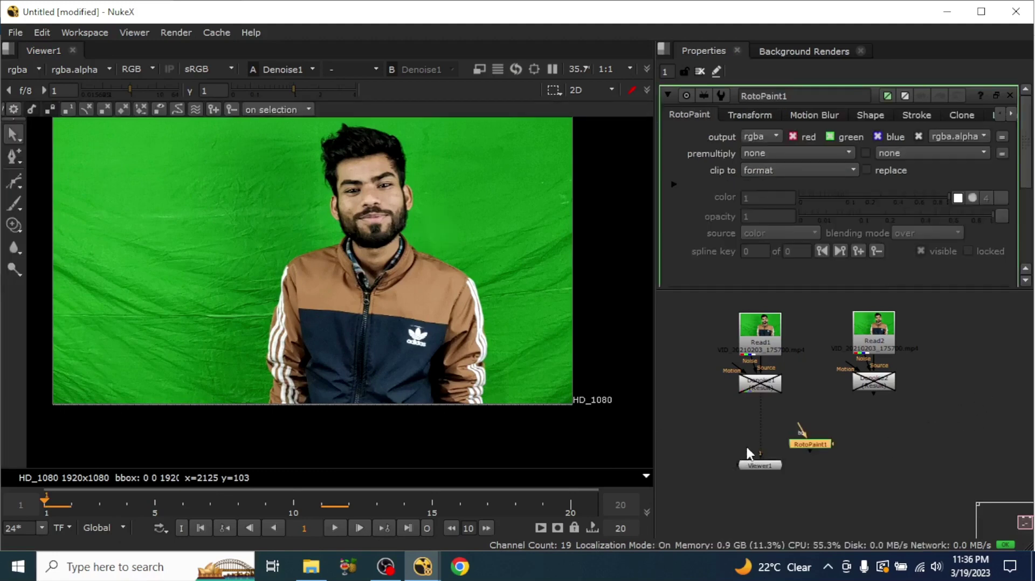
{"action": "scroll", "coordinate": [810, 447], "scroll_direction": "up", "scroll_amount": 5}
{"action": "middle_click_drag", "start_coordinate": [823, 449], "coordinate": [993, 501]}
{"action": "left_click_drag", "start_coordinate": [996, 499], "coordinate": [885, 451]}
{"action": "left_click_drag", "start_coordinate": [888, 442], "coordinate": [882, 442]}
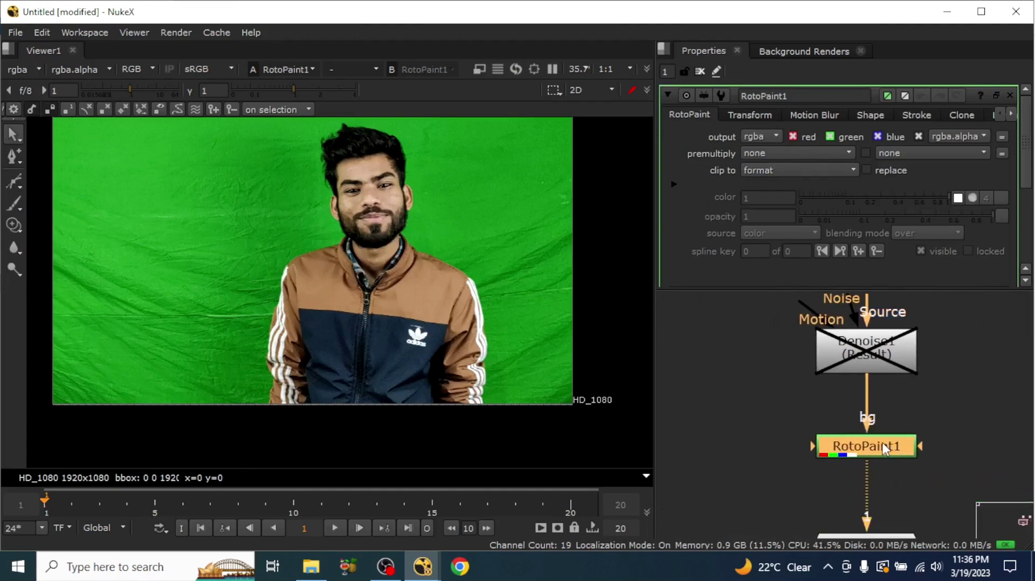
Activate RotoPaint's Clone tool over the hair's upper edge and set the brush size to about 10.6.
{"action": "left_click", "coordinate": [12, 226]}
{"action": "scroll", "coordinate": [332, 143], "scroll_direction": "up", "scroll_amount": 3}
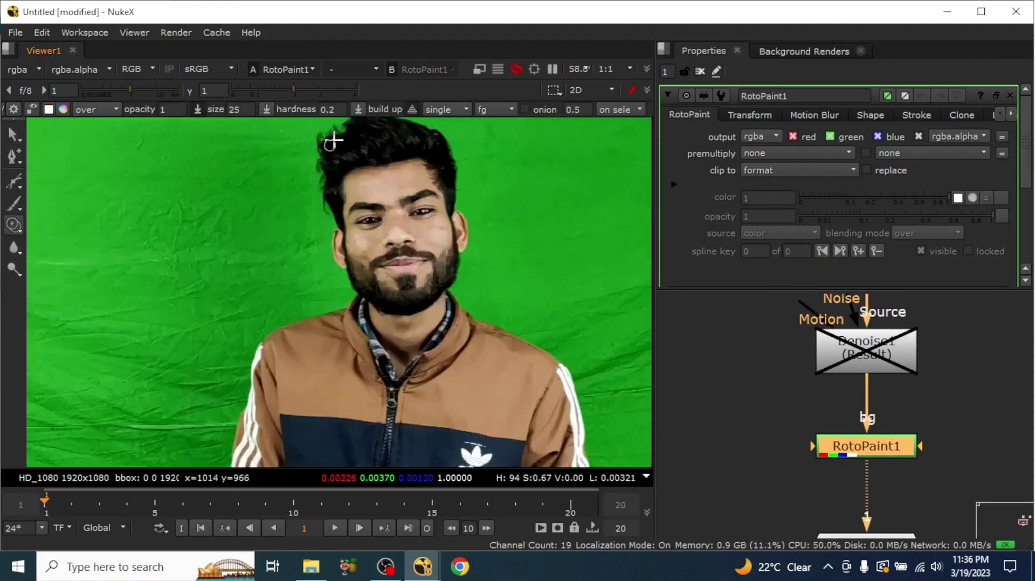
{"action": "scroll", "coordinate": [332, 142], "scroll_direction": "up", "scroll_amount": 8}
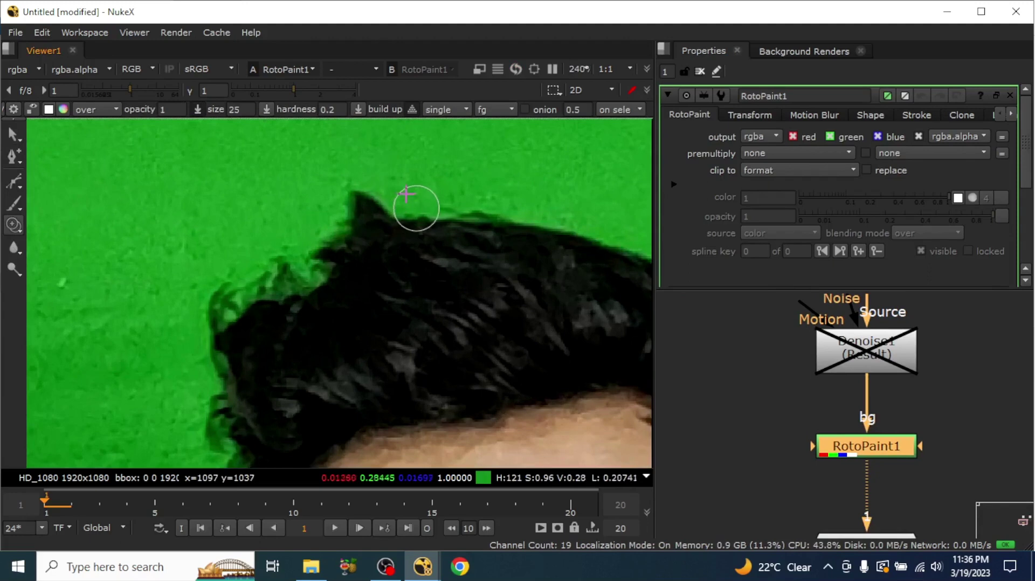
{"action": "left_click_drag", "start_coordinate": [404, 161], "coordinate": [407, 182], "text": "shift"}
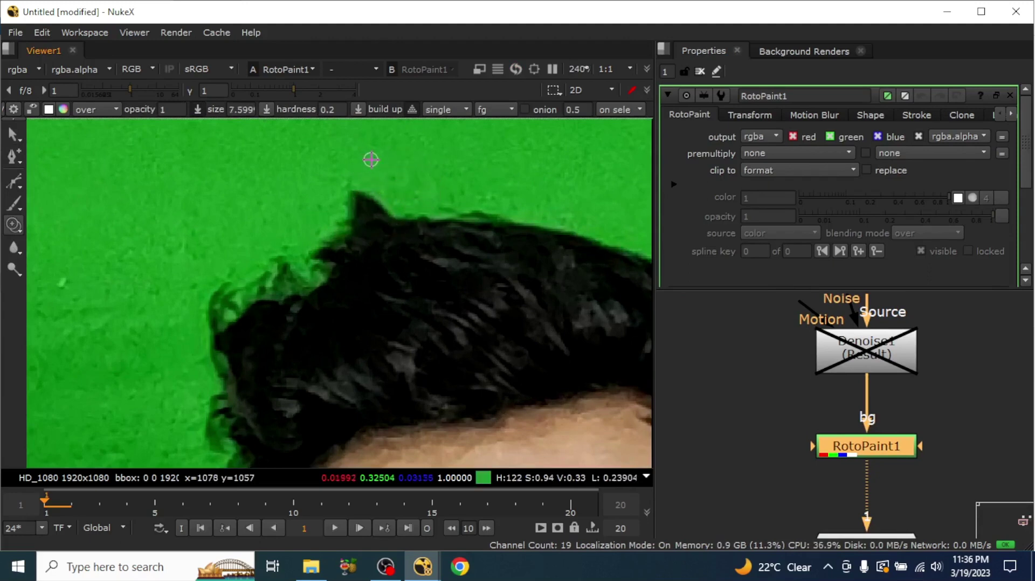
{"action": "left_click_drag", "start_coordinate": [372, 160], "coordinate": [374, 162], "text": "shift"}
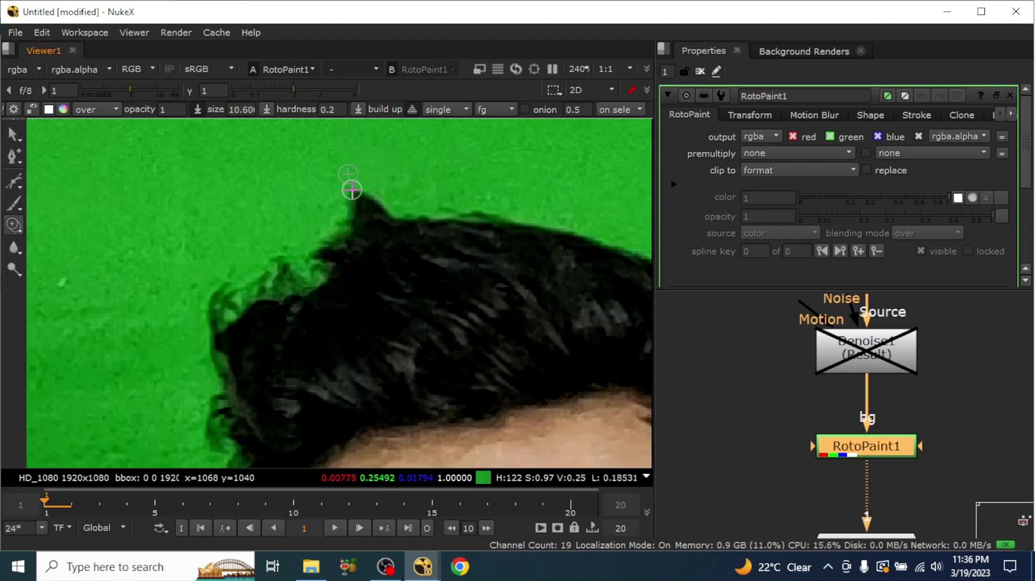
Set a clone source on the plain green backdrop and paint over the tip of the hair spike.
{"action": "scroll", "coordinate": [351, 188], "scroll_direction": "up", "scroll_amount": 2}
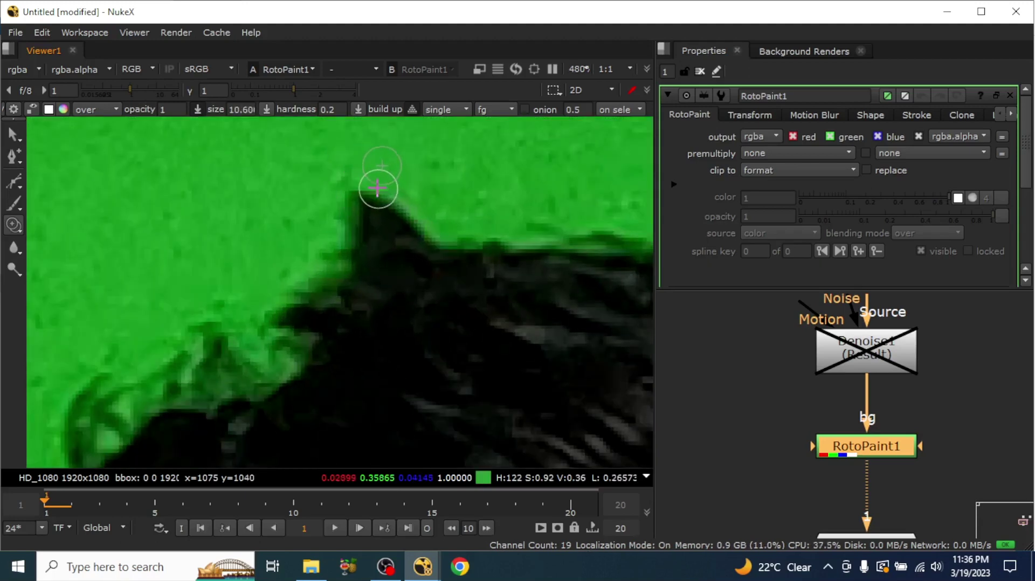
{"action": "left_click", "coordinate": [368, 189]}
{"action": "mouse_move", "coordinate": [307, 218]}
{"action": "left_mouse_down", "text": "ctrl"}
{"action": "mouse_move", "coordinate": [349, 212]}
{"action": "mouse_move", "coordinate": [335, 230]}
{"action": "left_mouse_up", "text": "ctrl"}
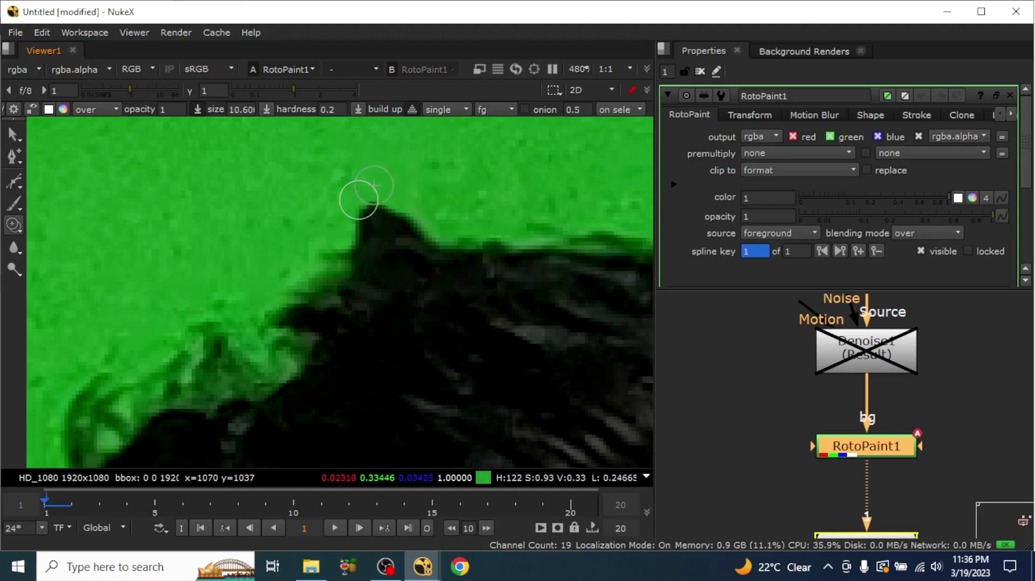
Enlarge the clone brush to size 19, paint backdrop over the side of the hair spike, and undo the last change.
{"action": "left_click_drag", "start_coordinate": [243, 206], "coordinate": [282, 202], "text": "shift"}
{"action": "mouse_move", "coordinate": [379, 246]}
{"action": "left_mouse_down"}
{"action": "mouse_move", "coordinate": [362, 236]}
{"action": "mouse_move", "coordinate": [383, 229]}
{"action": "mouse_move", "coordinate": [365, 221]}
{"action": "mouse_move", "coordinate": [370, 231]}
{"action": "left_mouse_up"}
{"action": "key", "text": "ctrl+z"}
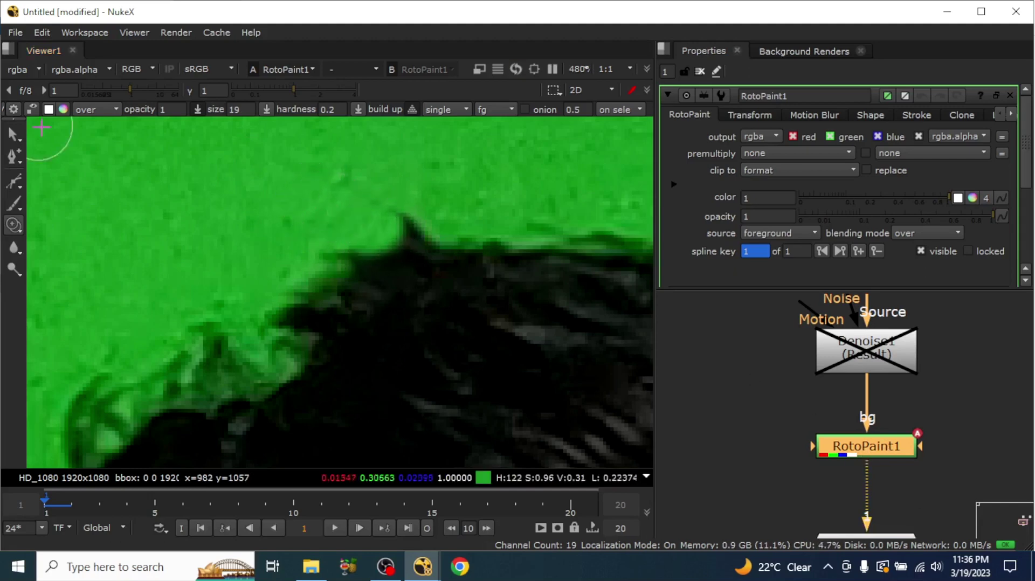
Switch RotoPaint to the Select tool to display the clone stroke's path beside the hair spike.
{"action": "left_click", "coordinate": [15, 136]}
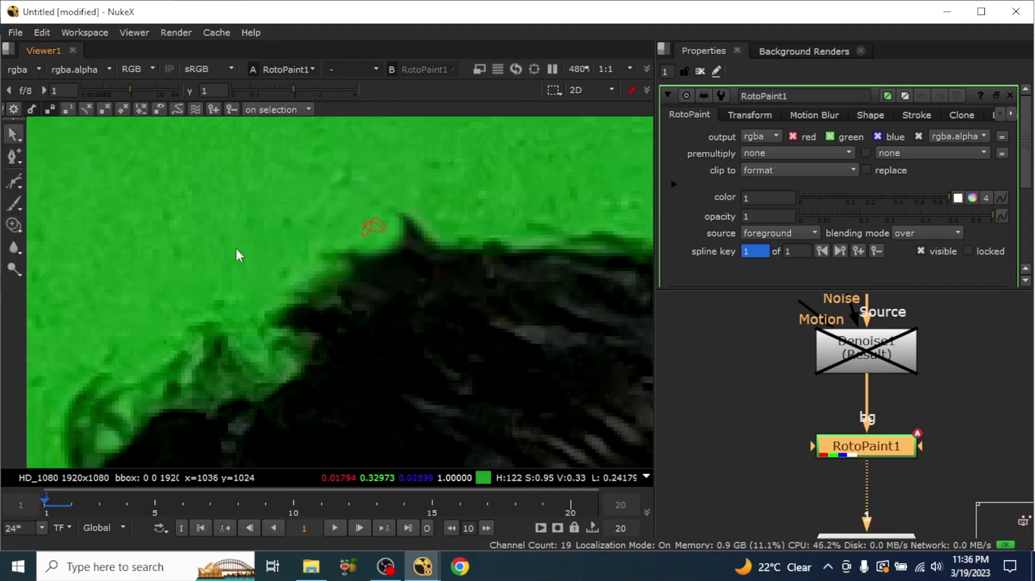
{"action": "key", "text": "d"}
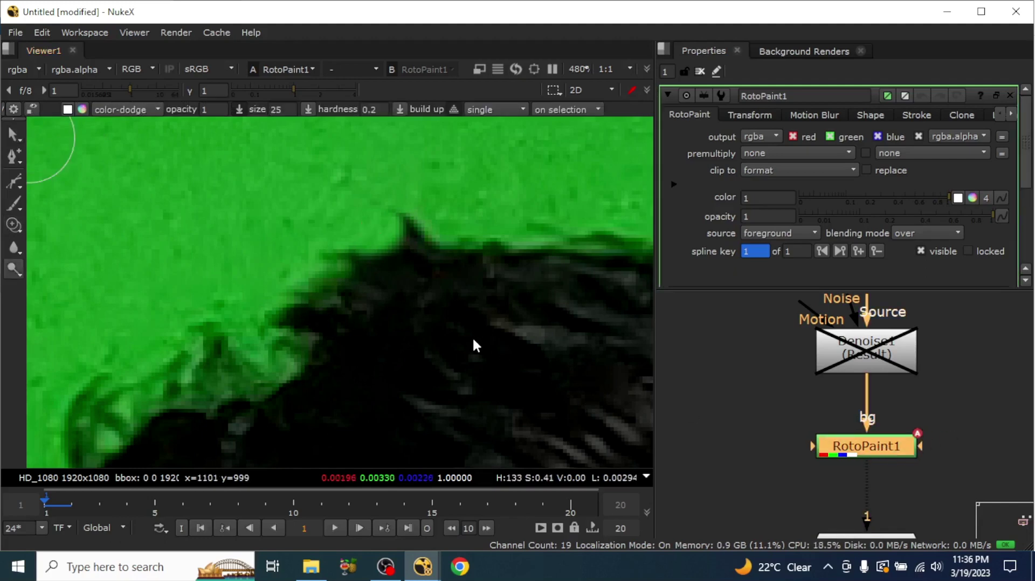
{"action": "left_click", "coordinate": [11, 136]}
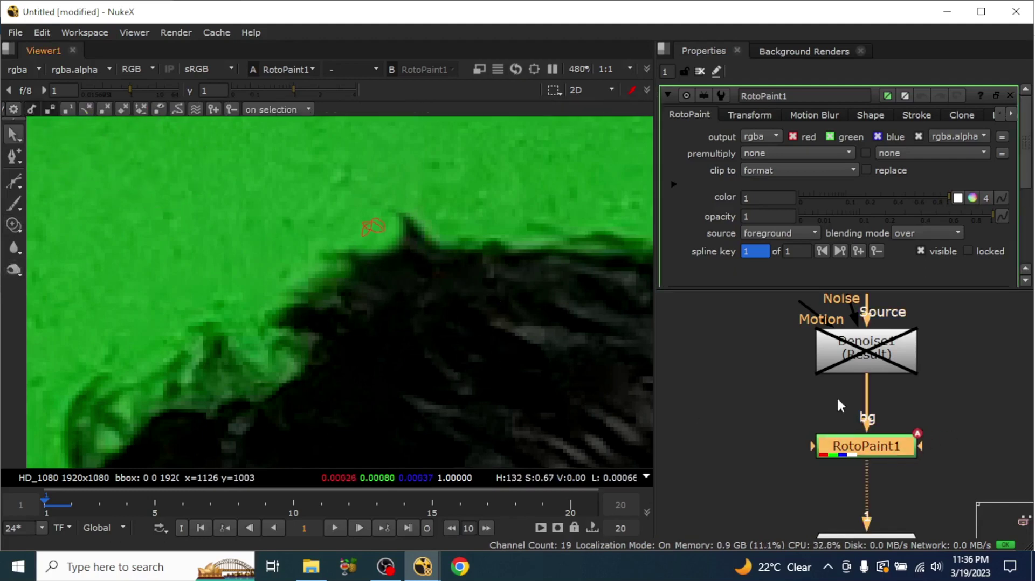
Compare the original Read1 footage with the RotoPaint1 output in the viewer around the hair spike.
{"action": "middle_click_drag", "start_coordinate": [898, 449], "coordinate": [876, 488]}
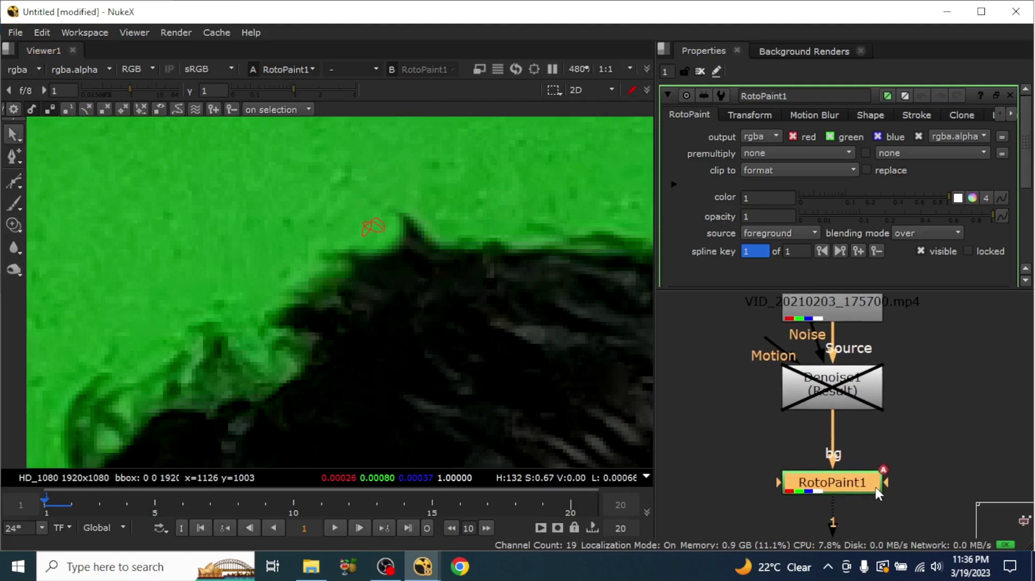
{"action": "middle_click_drag", "start_coordinate": [851, 346], "coordinate": [852, 406]}
{"action": "left_click", "coordinate": [843, 339]}
{"action": "key", "text": "1"}
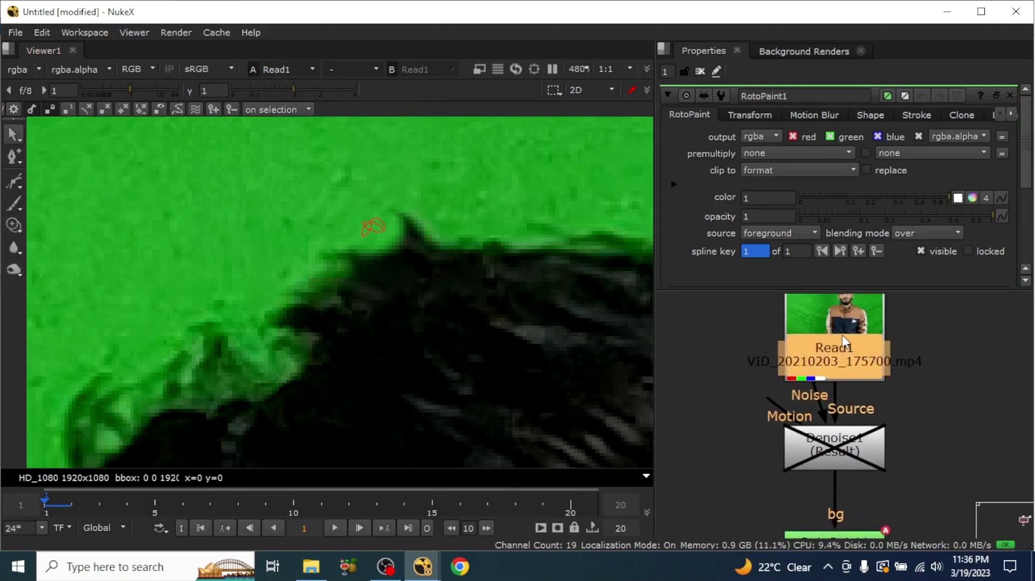
{"action": "left_click", "coordinate": [863, 498]}
{"action": "middle_click_drag", "start_coordinate": [862, 496], "coordinate": [864, 393]}
{"action": "left_click", "coordinate": [855, 447]}
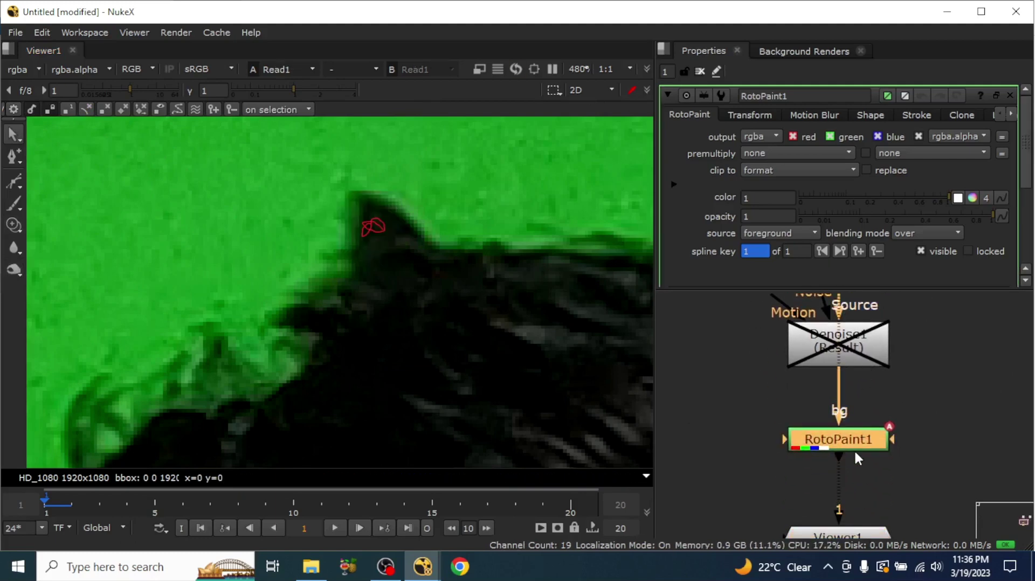
{"action": "key", "text": "1"}
{"action": "left_click", "coordinate": [840, 455]}
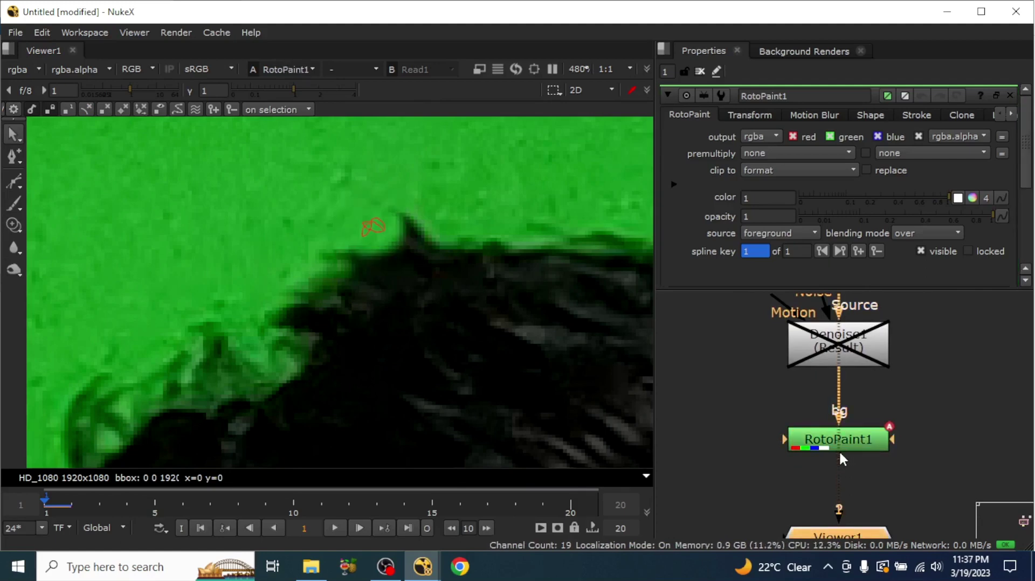
{"action": "left_click", "coordinate": [849, 442]}
{"action": "key", "text": "1"}
{"action": "left_click", "coordinate": [760, 418]}
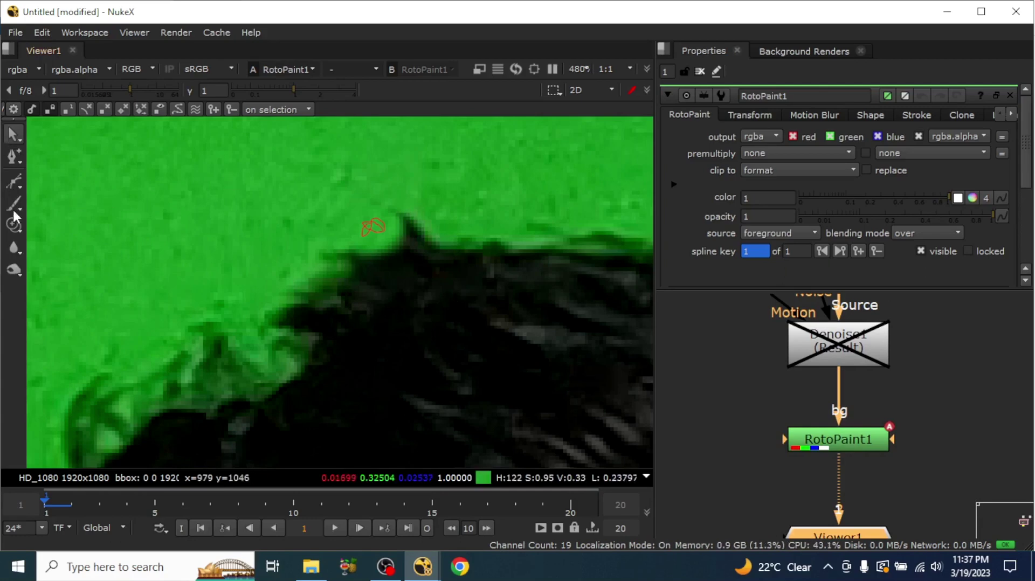
Reactivate the Clone tool, set a clone source on the green backdrop, and paint over the hair's upper edge.
{"action": "left_click", "coordinate": [14, 228]}
{"action": "scroll", "coordinate": [456, 249], "scroll_direction": "down", "scroll_amount": 3}
{"action": "middle_click_drag", "start_coordinate": [542, 241], "coordinate": [422, 221]}
{"action": "scroll", "coordinate": [423, 221], "scroll_direction": "up", "scroll_amount": 3}
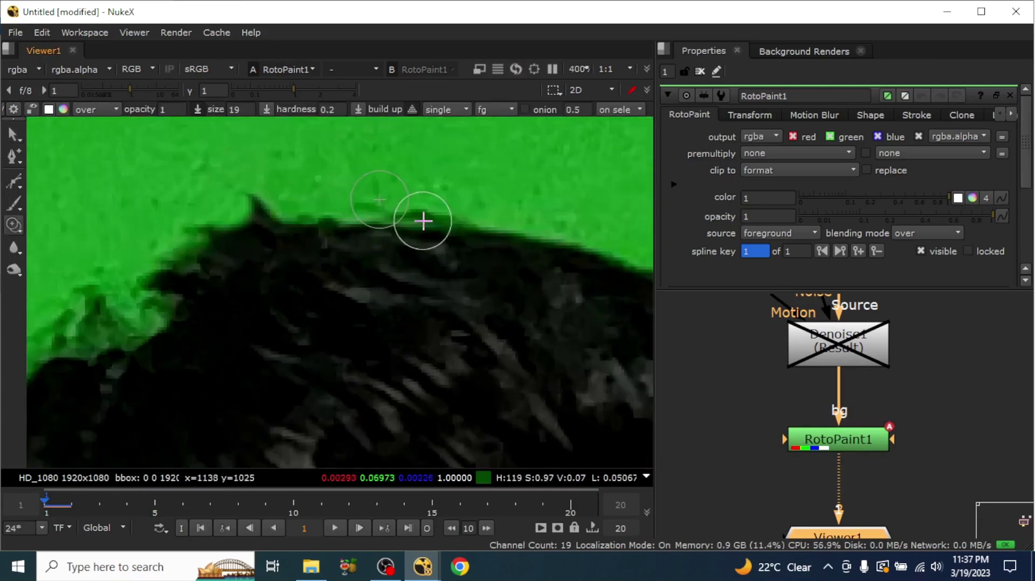
{"action": "mouse_move", "coordinate": [510, 181]}
{"action": "left_mouse_down", "text": "ctrl"}
{"action": "mouse_move", "coordinate": [458, 187]}
{"action": "mouse_move", "coordinate": [447, 202]}
{"action": "mouse_move", "coordinate": [472, 224]}
{"action": "mouse_move", "coordinate": [423, 203]}
{"action": "left_mouse_up", "text": "ctrl"}
{"action": "left_click", "coordinate": [411, 223]}
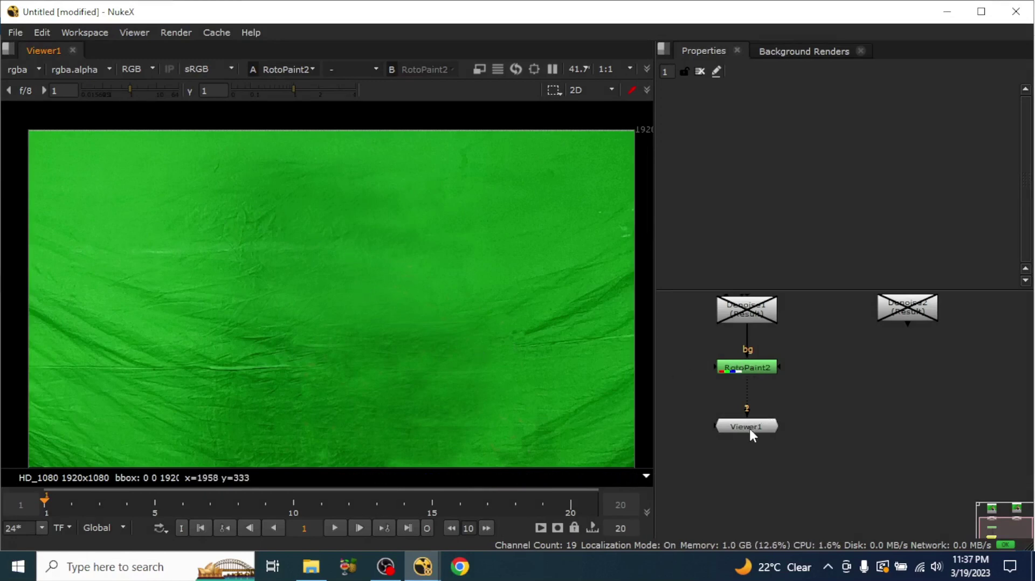
Move the Viewer node further below RotoPaint2 and add an IBKGizmo keyer node beside the paint branch.
{"action": "left_click_drag", "start_coordinate": [750, 431], "coordinate": [751, 473]}
{"action": "left_click", "coordinate": [875, 423]}
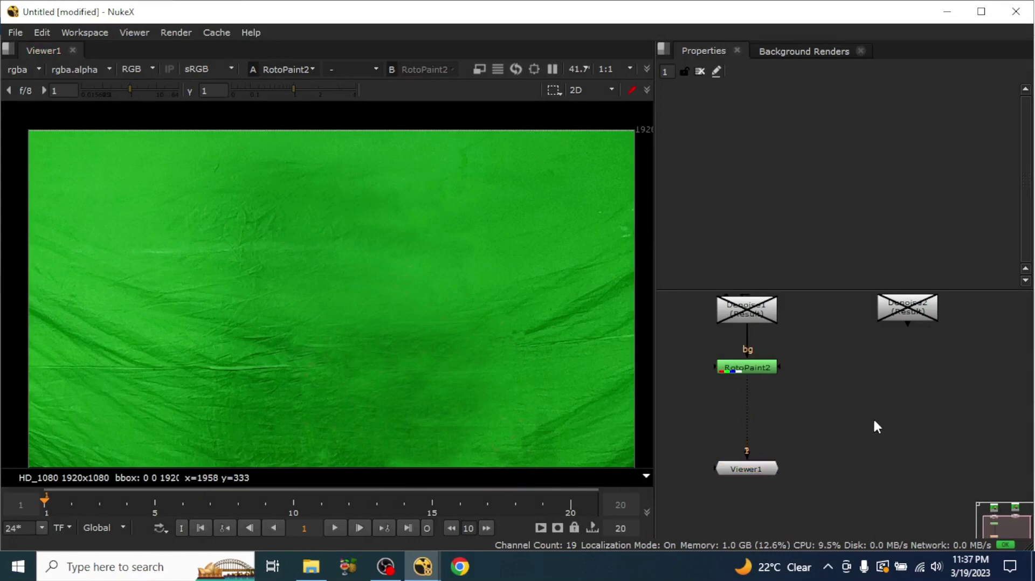
{"action": "key", "text": "Tab"}
{"action": "type", "text": "ibk"}
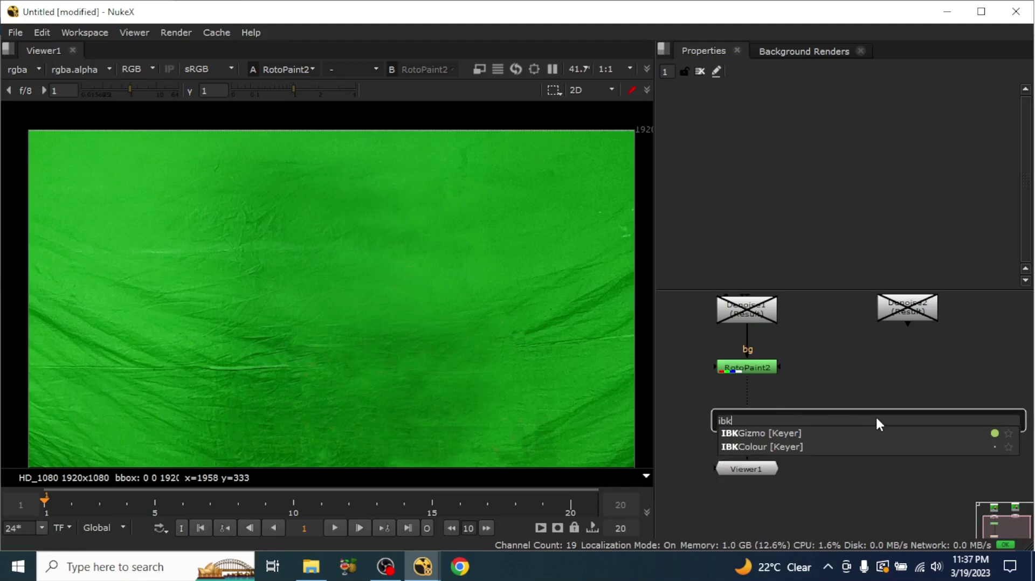
{"action": "left_click", "coordinate": [777, 433]}
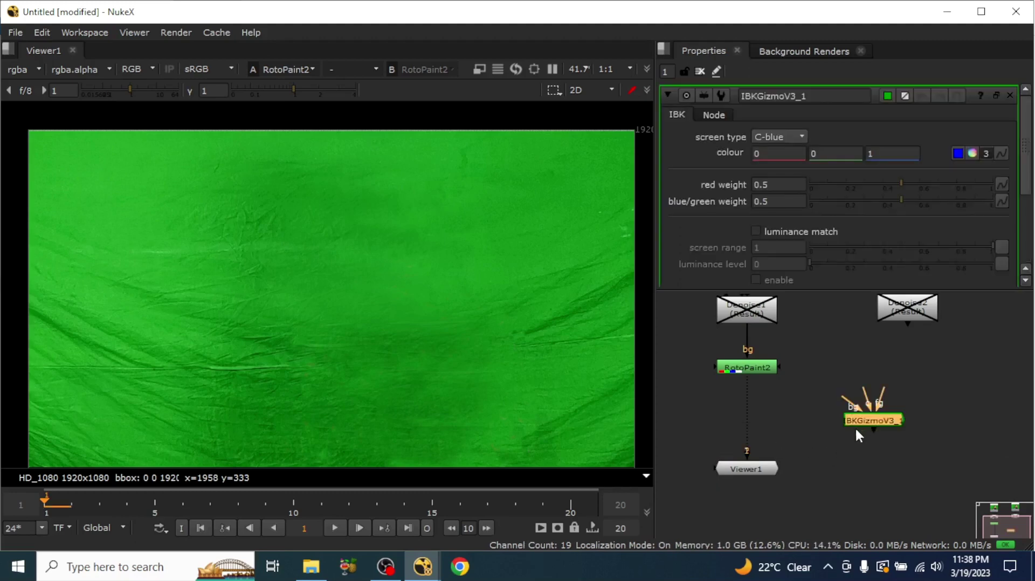
Connect the IBKGizmo's fg input to Denoise2 and place the keyer directly below that node.
{"action": "middle_click_drag", "start_coordinate": [855, 422], "coordinate": [807, 447]}
{"action": "scroll", "coordinate": [814, 439], "scroll_direction": "up", "scroll_amount": 3}
{"action": "left_click_drag", "start_coordinate": [870, 331], "coordinate": [761, 356]}
{"action": "left_click_drag", "start_coordinate": [764, 400], "coordinate": [746, 398]}
{"action": "scroll", "coordinate": [898, 406], "scroll_direction": "down", "scroll_amount": 2}
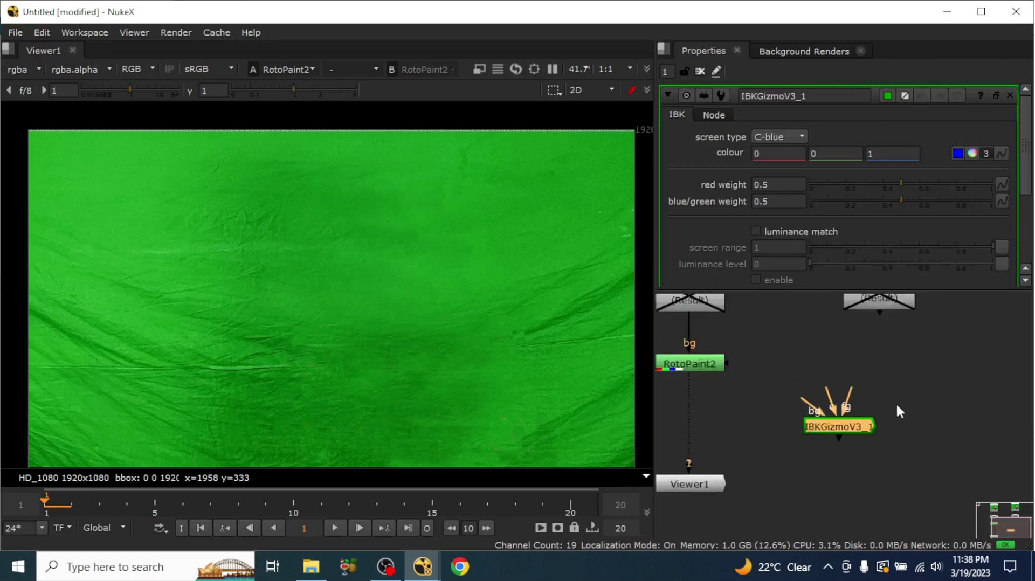
{"action": "scroll", "coordinate": [897, 406], "scroll_direction": "down", "scroll_amount": 1}
{"action": "middle_click_drag", "start_coordinate": [846, 427], "coordinate": [892, 422]}
{"action": "left_click_drag", "start_coordinate": [901, 392], "coordinate": [941, 324]}
{"action": "left_click_drag", "start_coordinate": [916, 428], "coordinate": [949, 413]}
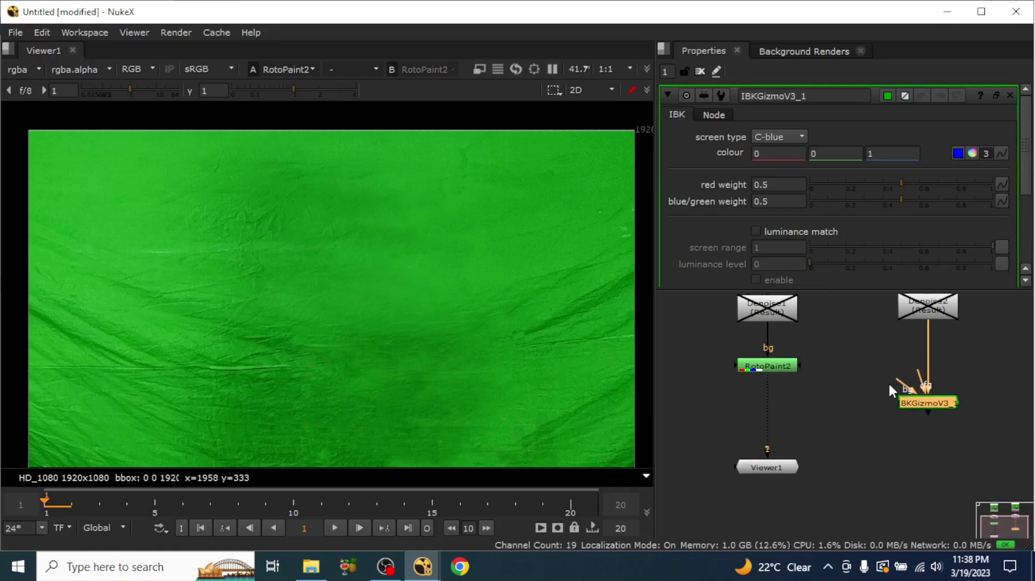
Re-enable the Denoise1 and Denoise2 nodes.
{"action": "left_click", "coordinate": [769, 315]}
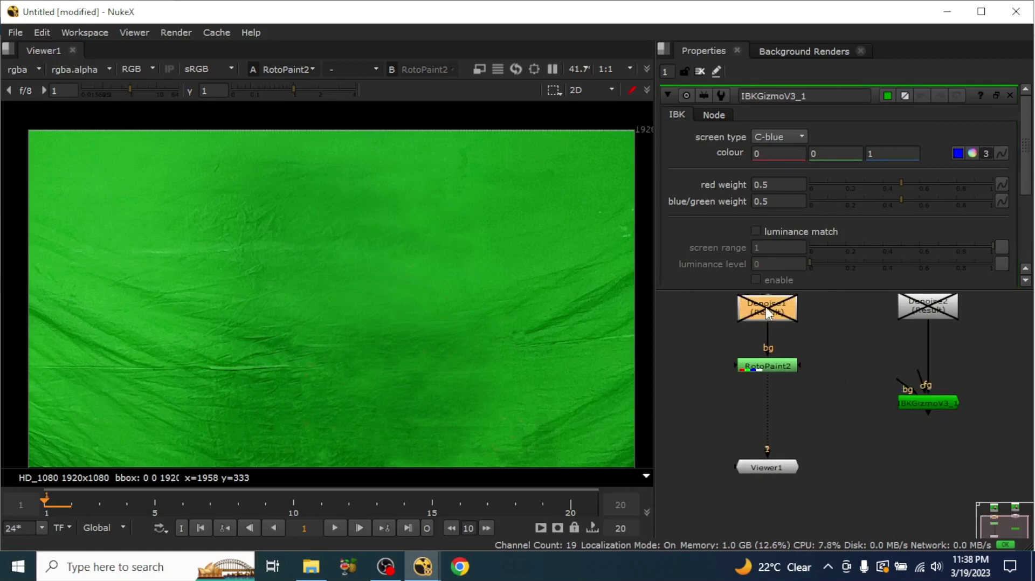
{"action": "key", "text": "d"}
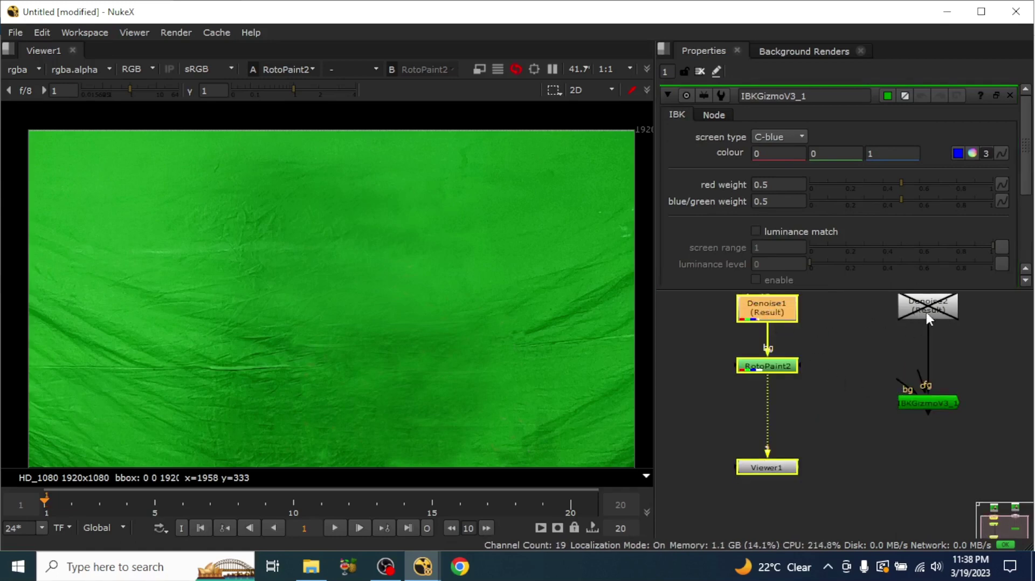
{"action": "left_click", "coordinate": [927, 312]}
{"action": "key", "text": "d"}
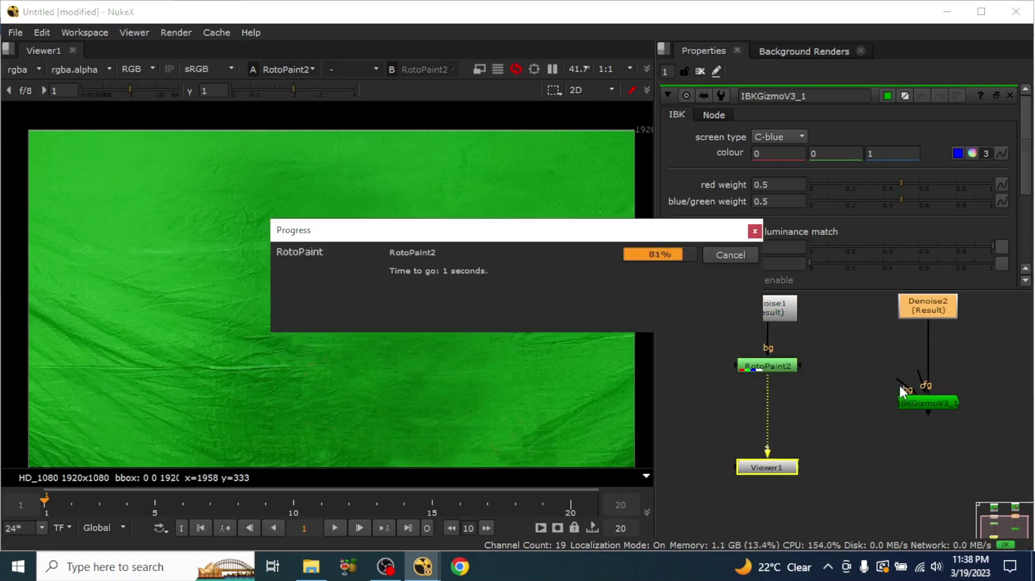
Connect the IBKGizmo's bg input to RotoPaint2 and show the keyer's output in the viewer.
{"action": "left_click_drag", "start_coordinate": [900, 386], "coordinate": [782, 368]}
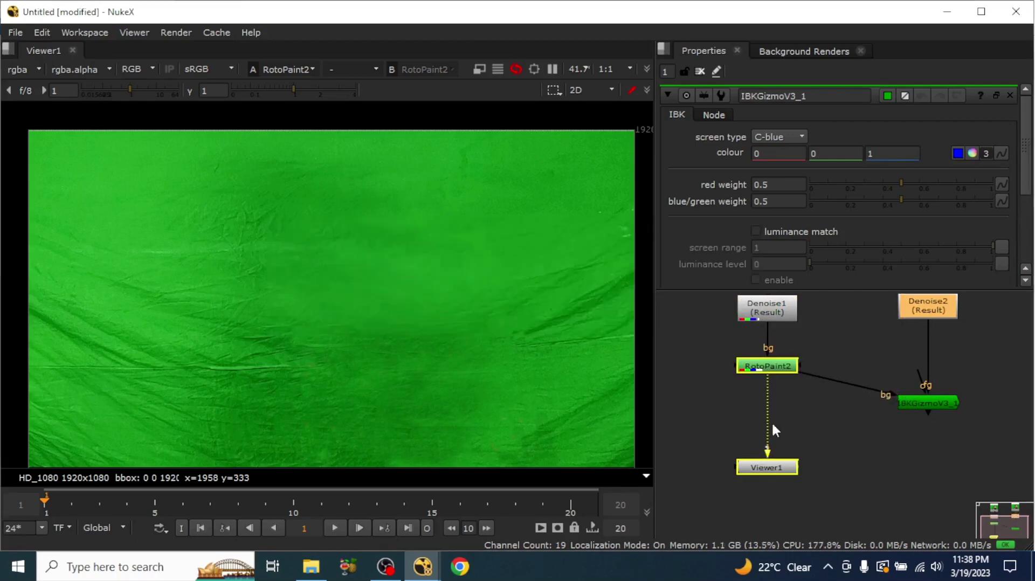
{"action": "left_click", "coordinate": [927, 402]}
{"action": "key", "text": "2"}
{"action": "left_click", "coordinate": [865, 403]}
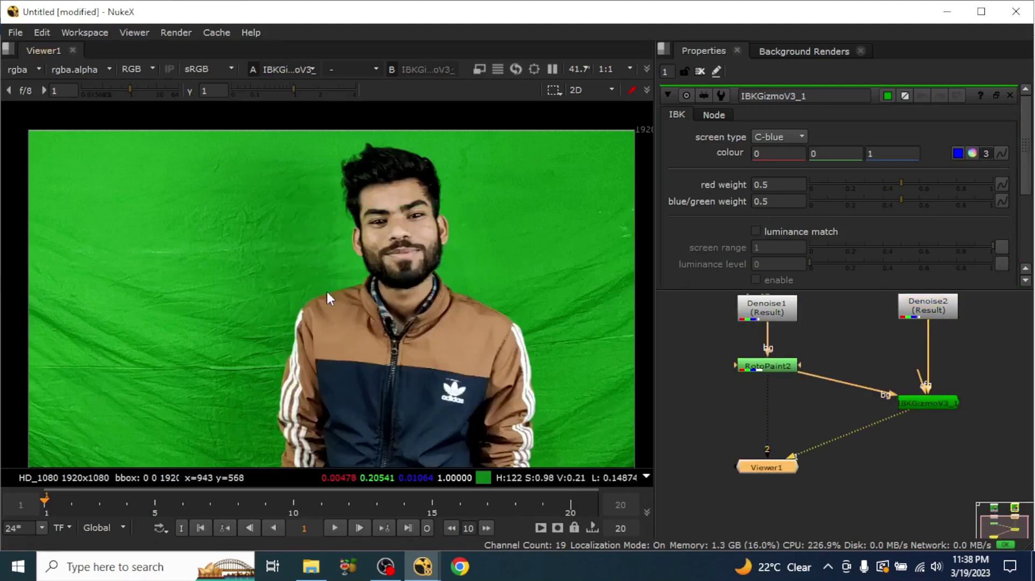
{"action": "scroll", "coordinate": [326, 290], "scroll_direction": "down", "scroll_amount": 2}
{"action": "scroll", "coordinate": [303, 271], "scroll_direction": "up", "scroll_amount": 1}
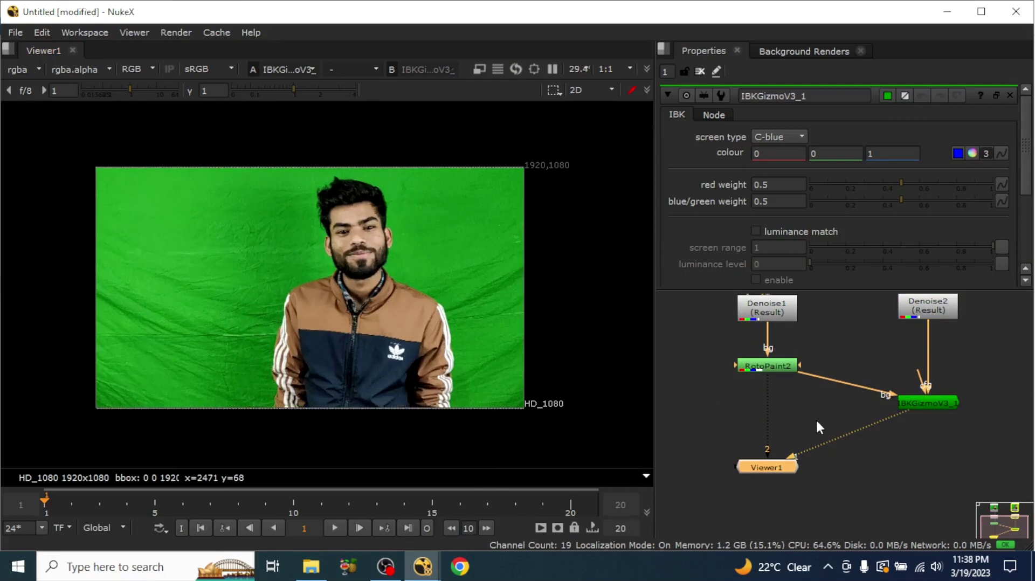
Place the Viewer node directly below the IBKGizmo and shift the keyer slightly upward.
{"action": "left_click_drag", "start_coordinate": [767, 467], "coordinate": [923, 464]}
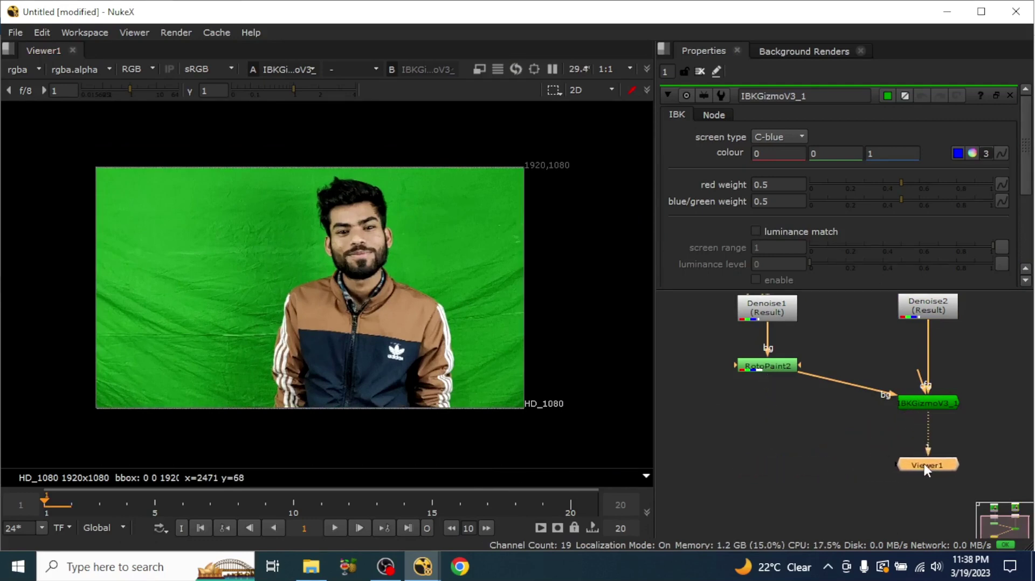
{"action": "middle_click_drag", "start_coordinate": [919, 438], "coordinate": [849, 478]}
{"action": "left_click_drag", "start_coordinate": [866, 441], "coordinate": [865, 423]}
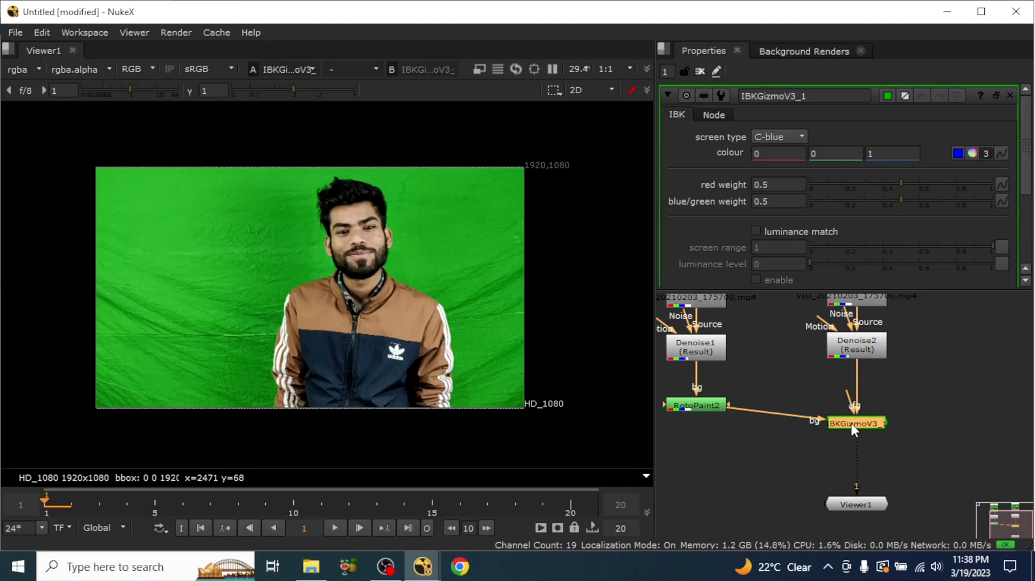
Set the IBKGizmo's screen type to C-green and view the keyer's output.
{"action": "left_click", "coordinate": [795, 137]}
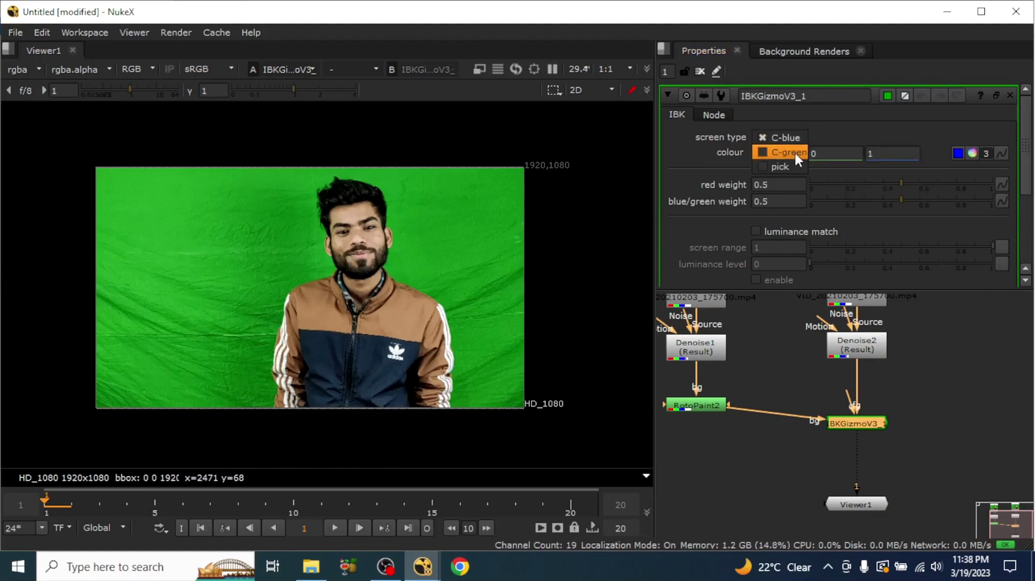
{"action": "left_click", "coordinate": [796, 152]}
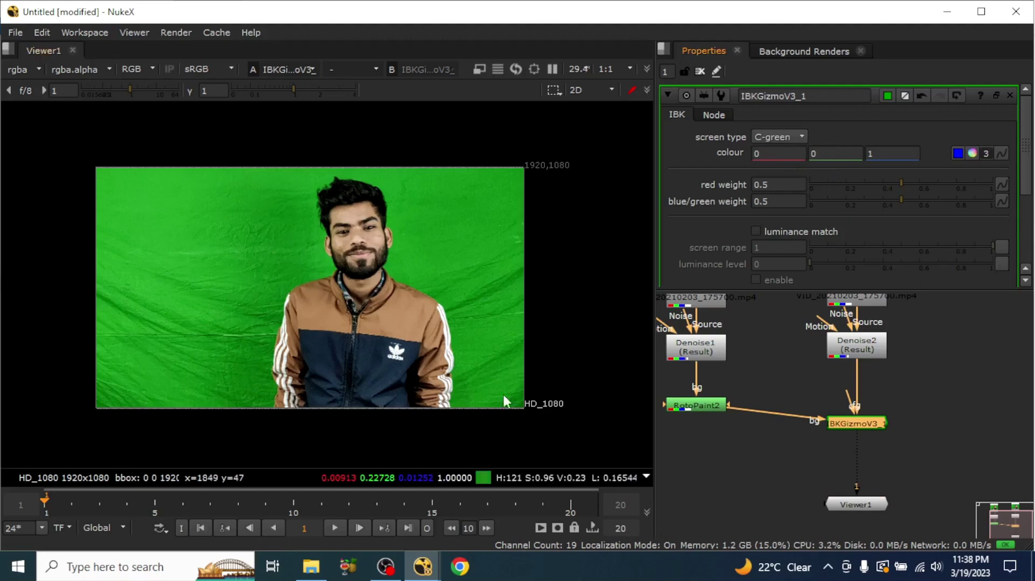
{"action": "left_click", "coordinate": [896, 393]}
{"action": "left_click", "coordinate": [871, 424]}
{"action": "key", "text": "1"}
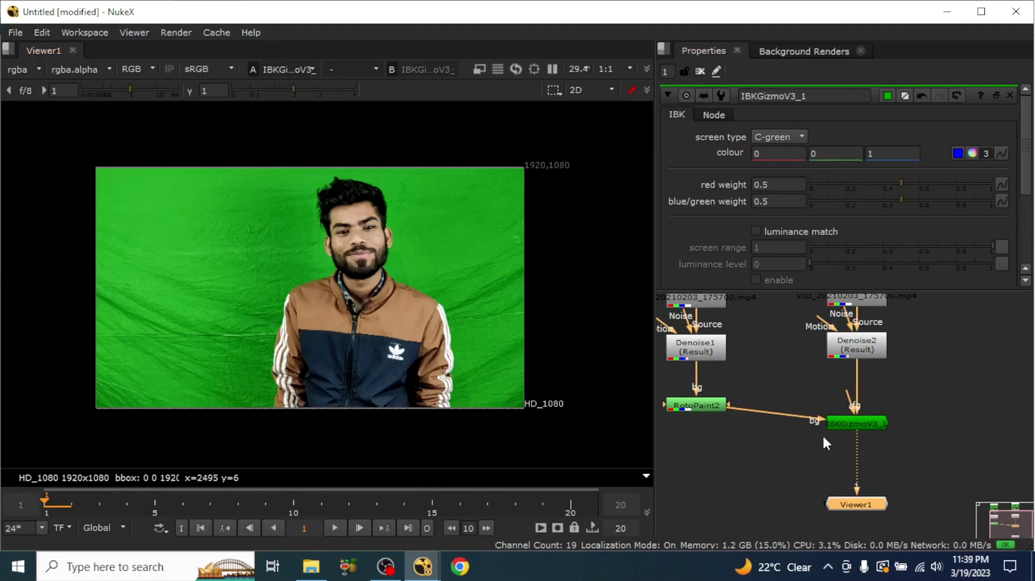
Rewire the IBKGizmo so that RotoPaint2 feeds its c input and the bg input is left unconnected.
{"action": "scroll", "coordinate": [849, 428], "scroll_direction": "up", "scroll_amount": 3}
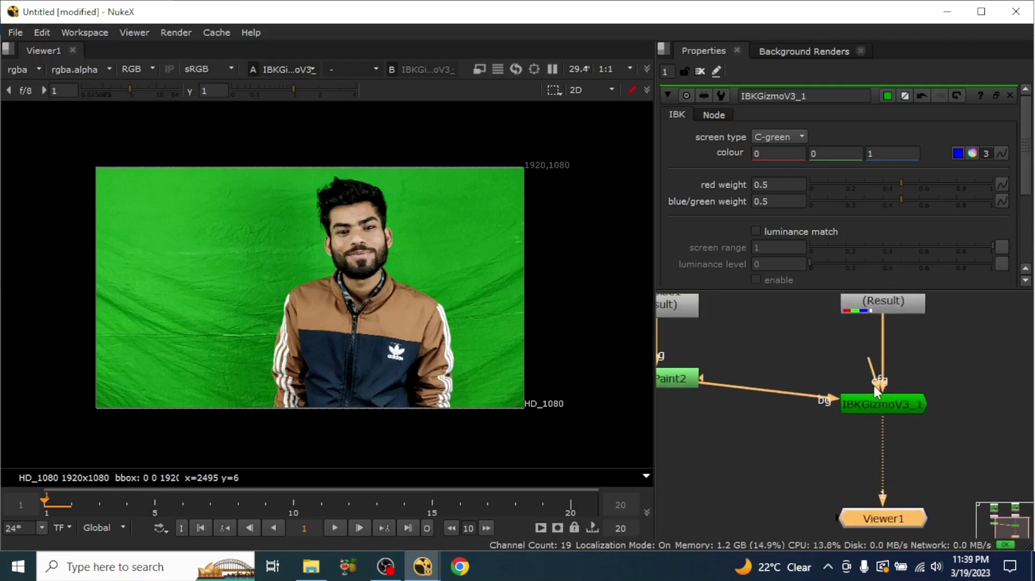
{"action": "left_click_drag", "start_coordinate": [876, 364], "coordinate": [872, 364]}
{"action": "mouse_move", "coordinate": [802, 393]}
{"action": "left_mouse_down"}
{"action": "mouse_move", "coordinate": [840, 406]}
{"action": "mouse_move", "coordinate": [706, 382]}
{"action": "mouse_move", "coordinate": [708, 395]}
{"action": "left_mouse_up"}
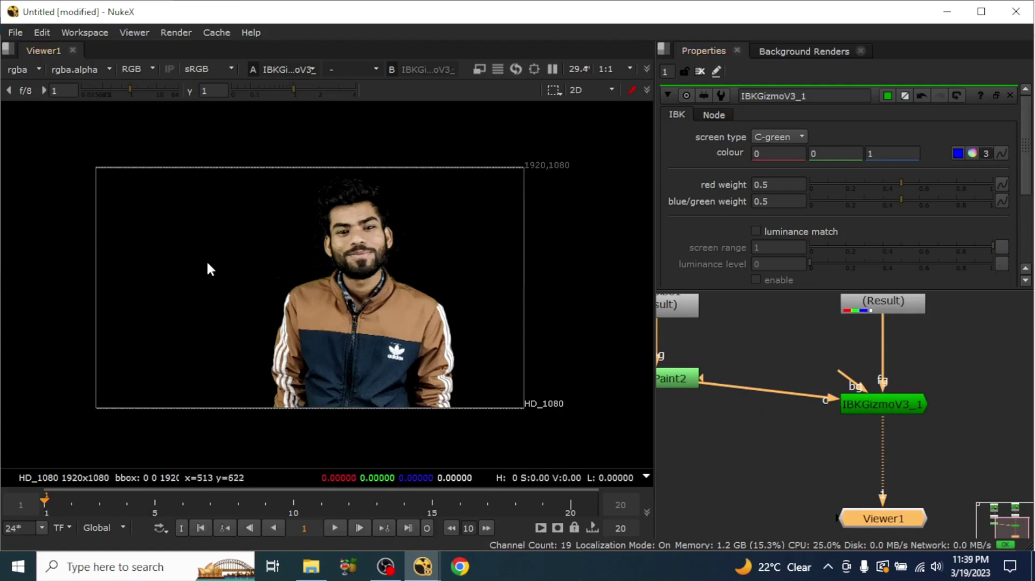
Inspect the keyed subject in colour and as an alpha matte, checking the hair edges and the background area.
{"action": "scroll", "coordinate": [399, 260], "scroll_direction": "up", "scroll_amount": 2}
{"action": "scroll", "coordinate": [375, 261], "scroll_direction": "down", "scroll_amount": 1}
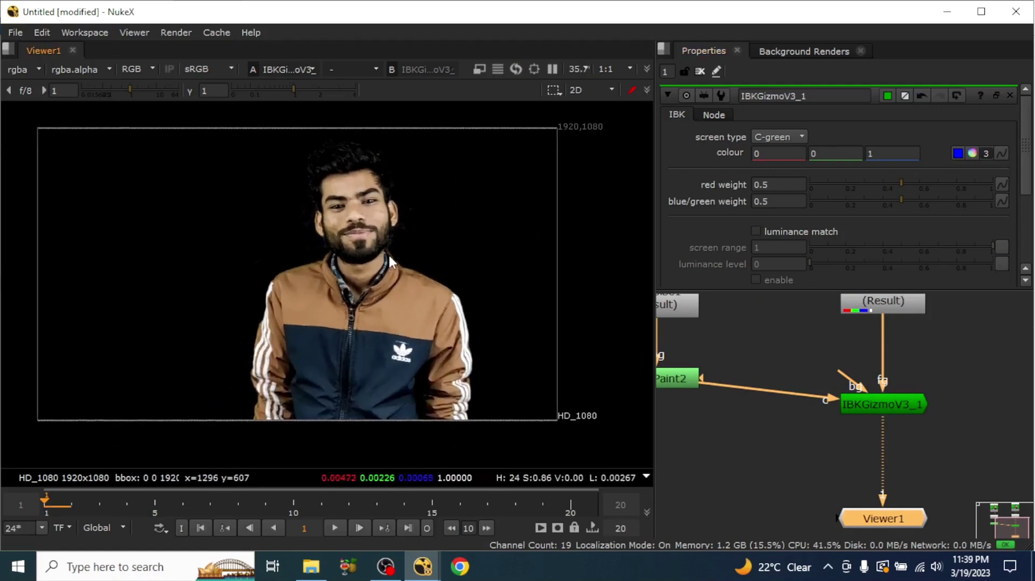
{"action": "key", "text": "a"}
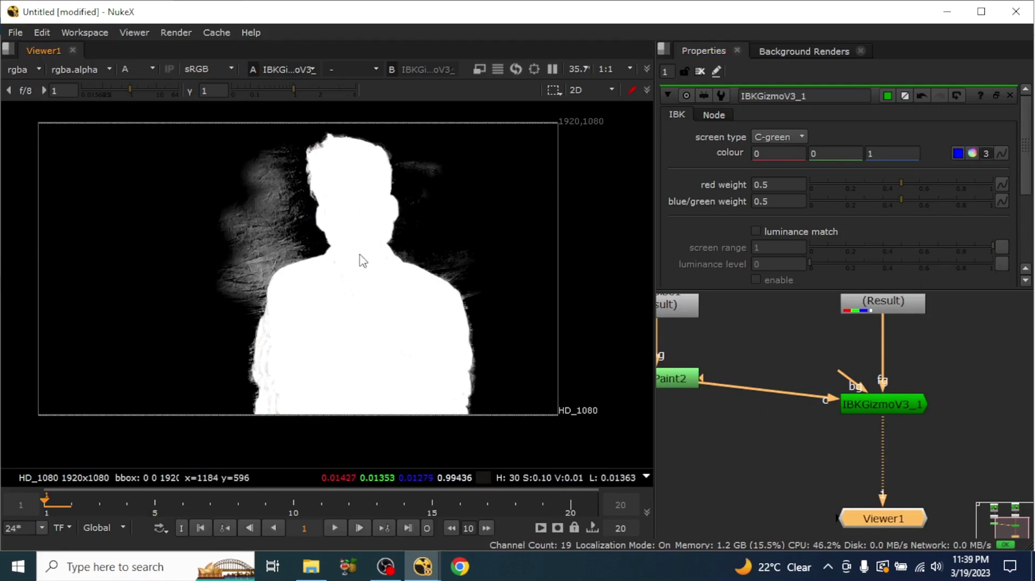
{"action": "key", "text": "a"}
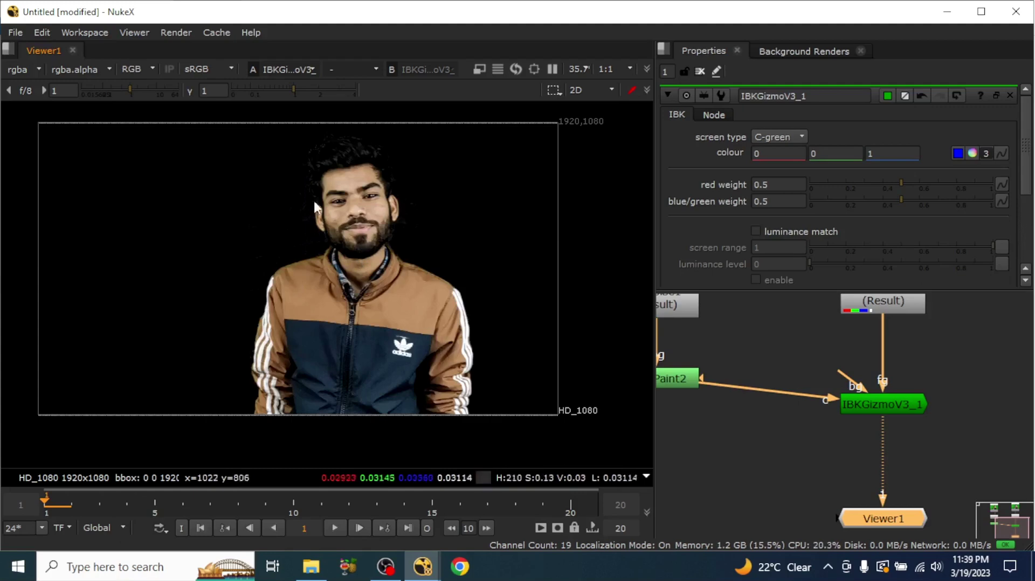
{"action": "scroll", "coordinate": [323, 162], "scroll_direction": "up", "scroll_amount": 2}
Enable the use bkg luminance option on the IBKGizmo and check the keyed subject's edges.
{"action": "left_click", "coordinate": [924, 431]}
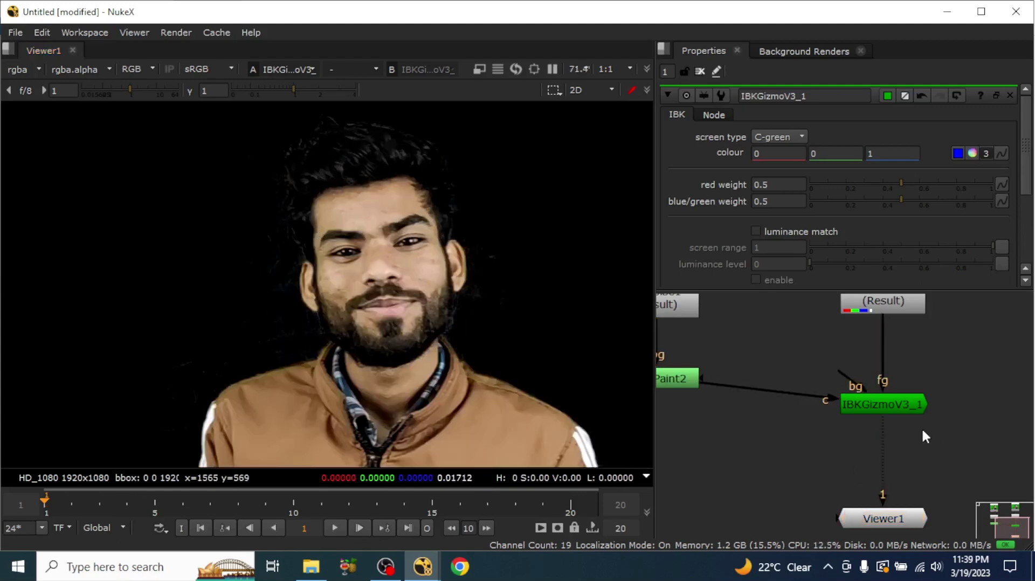
{"action": "left_click", "coordinate": [898, 406]}
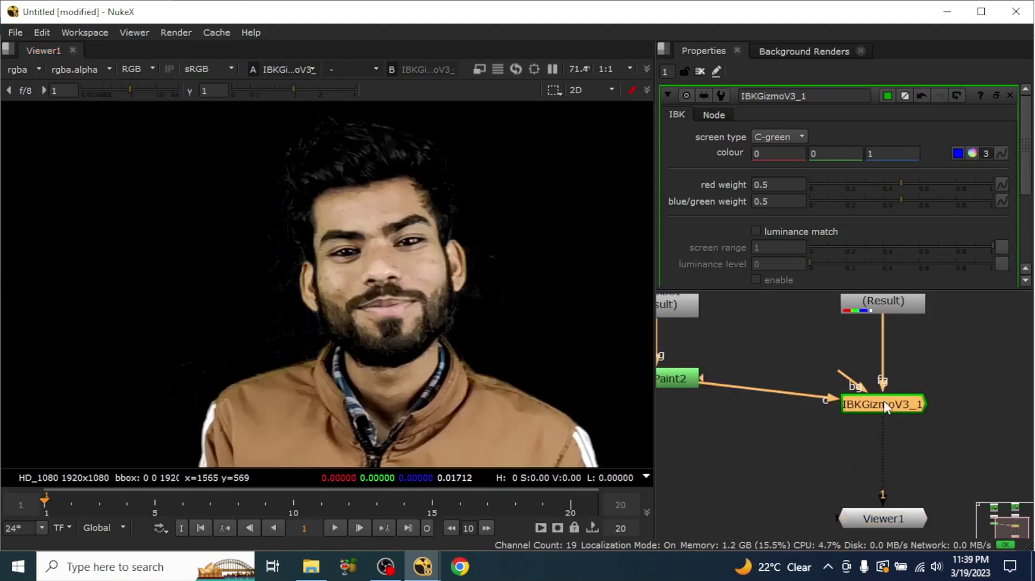
{"action": "scroll", "coordinate": [770, 140], "scroll_direction": "down", "scroll_amount": 3}
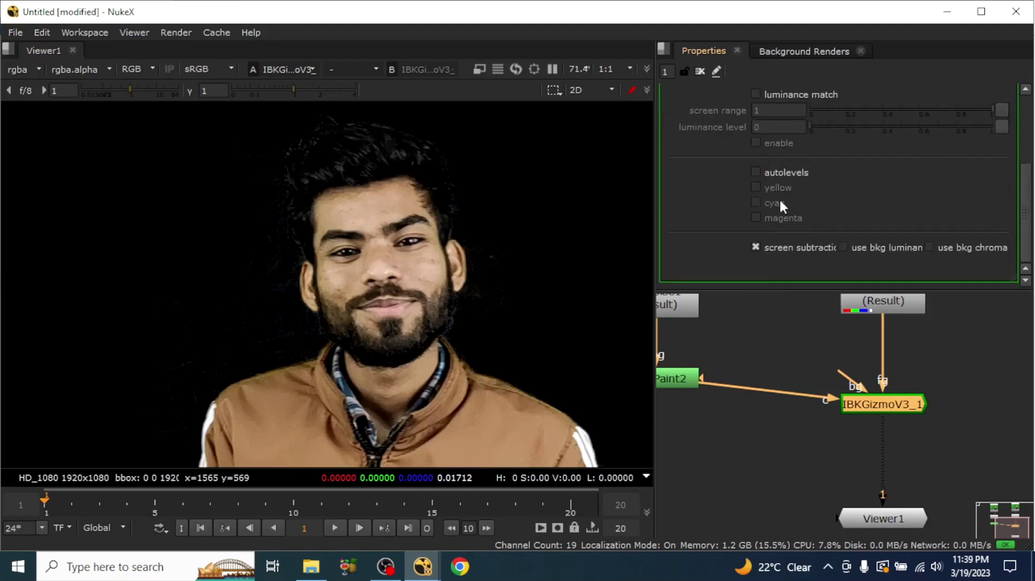
{"action": "left_click", "coordinate": [843, 247]}
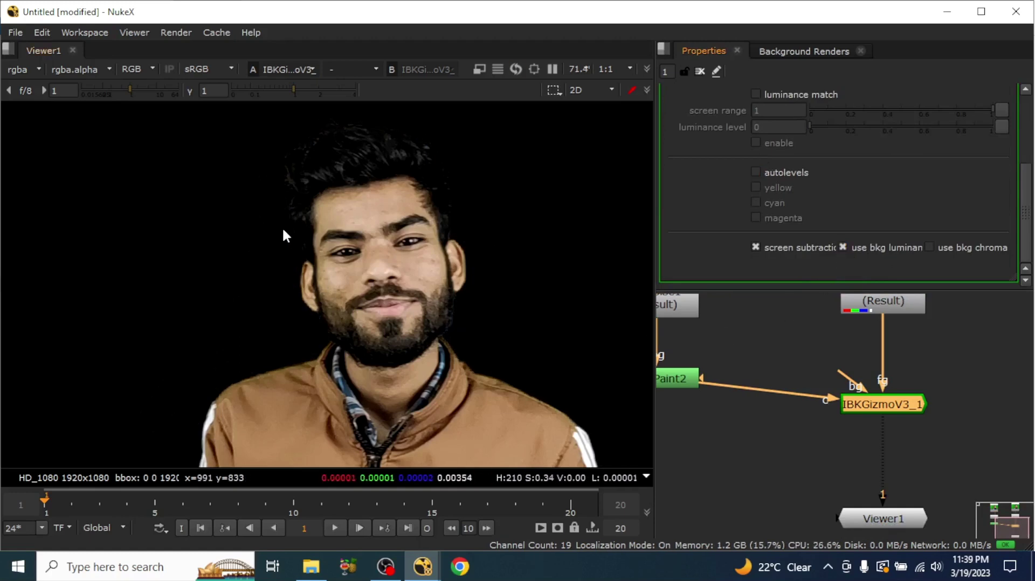
{"action": "scroll", "coordinate": [283, 227], "scroll_direction": "down", "scroll_amount": 2}
{"action": "middle_click_drag", "start_coordinate": [323, 314], "coordinate": [355, 276]}
{"action": "scroll", "coordinate": [353, 234], "scroll_direction": "up", "scroll_amount": 1}
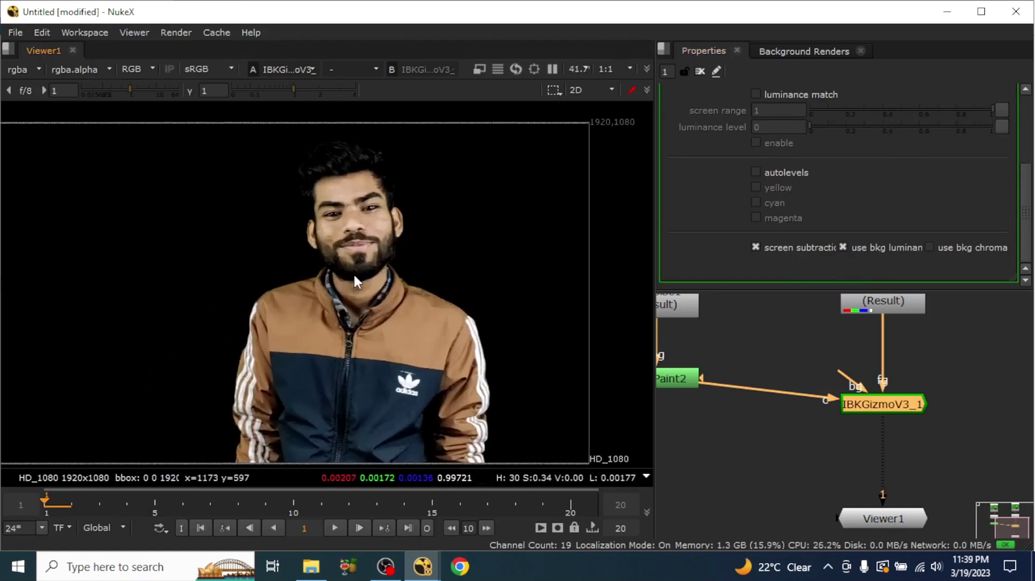
Display the key's alpha channel and move the Viewer node further below the IBKGizmo.
{"action": "key", "text": "a"}
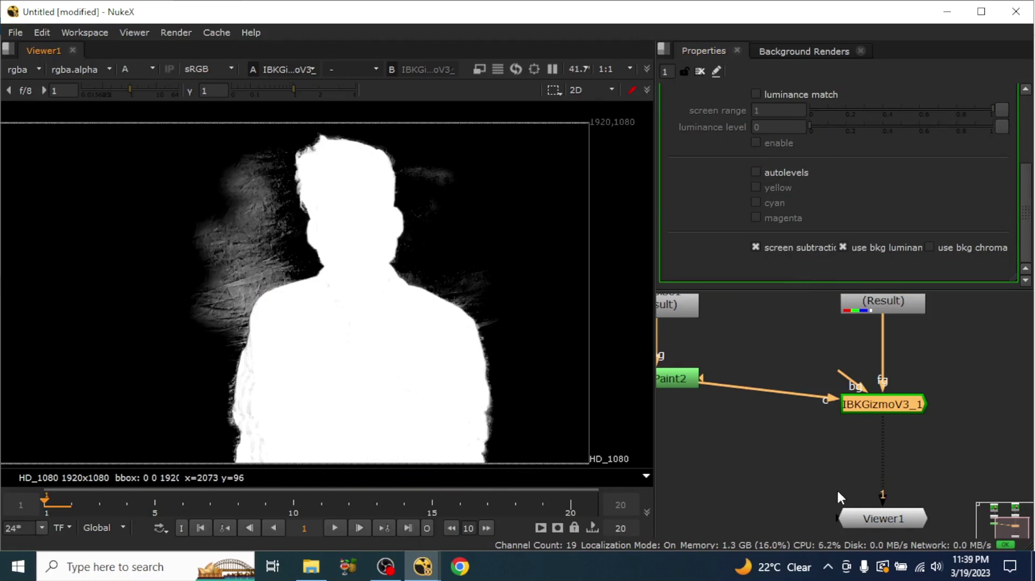
{"action": "scroll", "coordinate": [837, 430], "scroll_direction": "down", "scroll_amount": 2}
{"action": "left_click_drag", "start_coordinate": [852, 446], "coordinate": [853, 492]}
{"action": "left_click", "coordinate": [778, 431]}
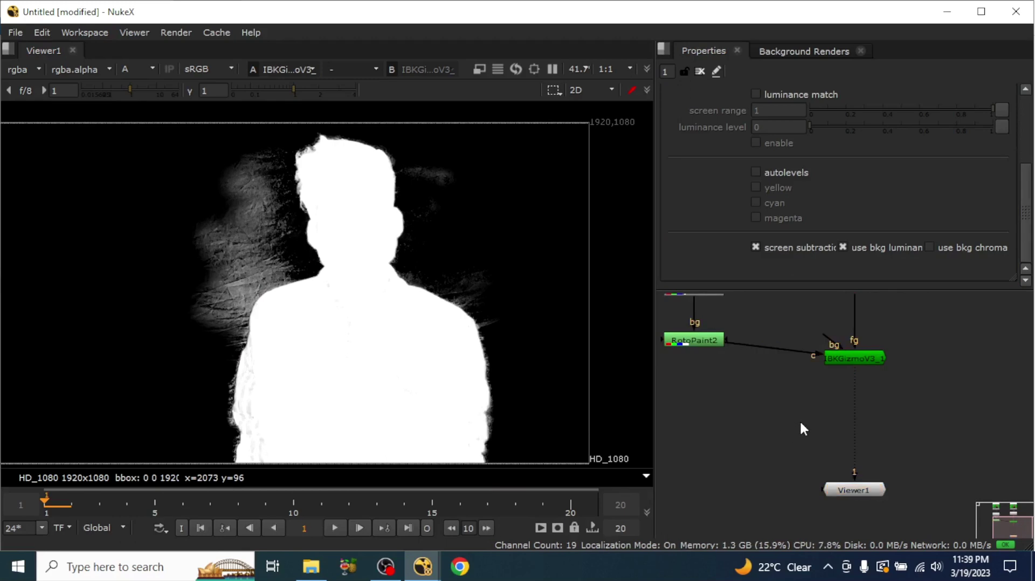
Insert a Grade node between the IBKGizmo and the Viewer and limit it to the alpha channel.
{"action": "key", "text": "Tab"}
{"action": "type", "text": "gra"}
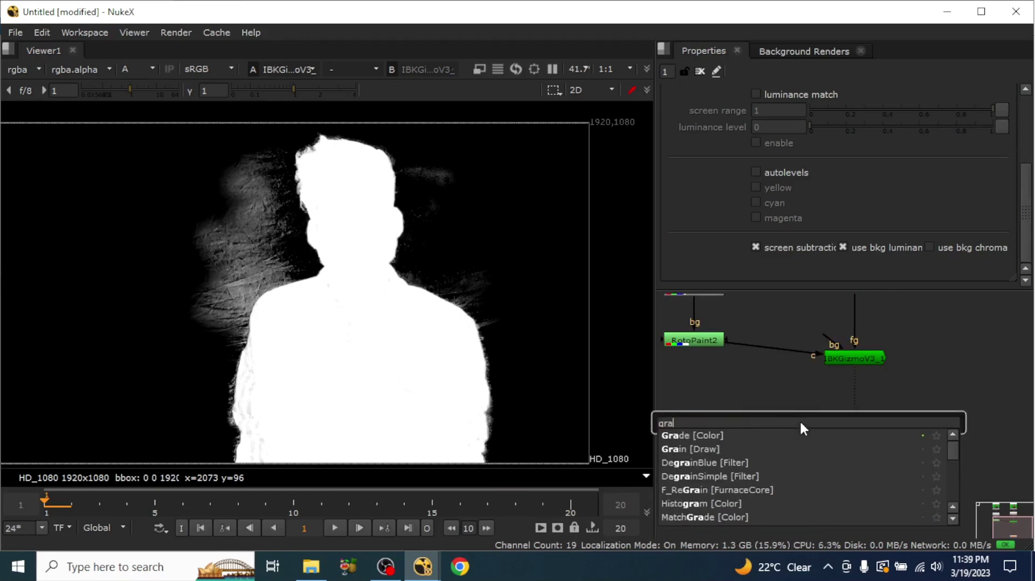
{"action": "left_click", "coordinate": [717, 435]}
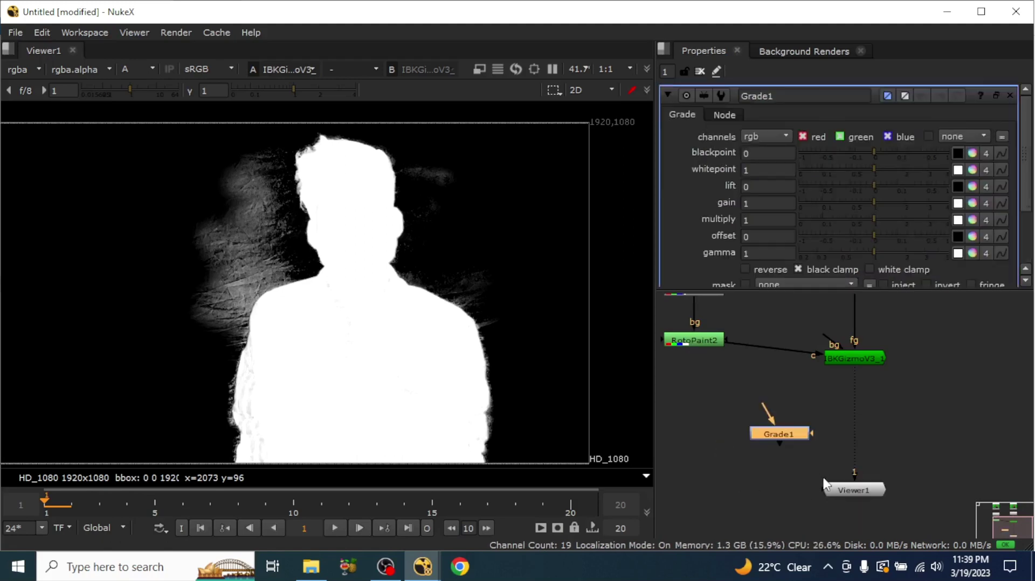
{"action": "left_click_drag", "start_coordinate": [871, 426], "coordinate": [861, 414]}
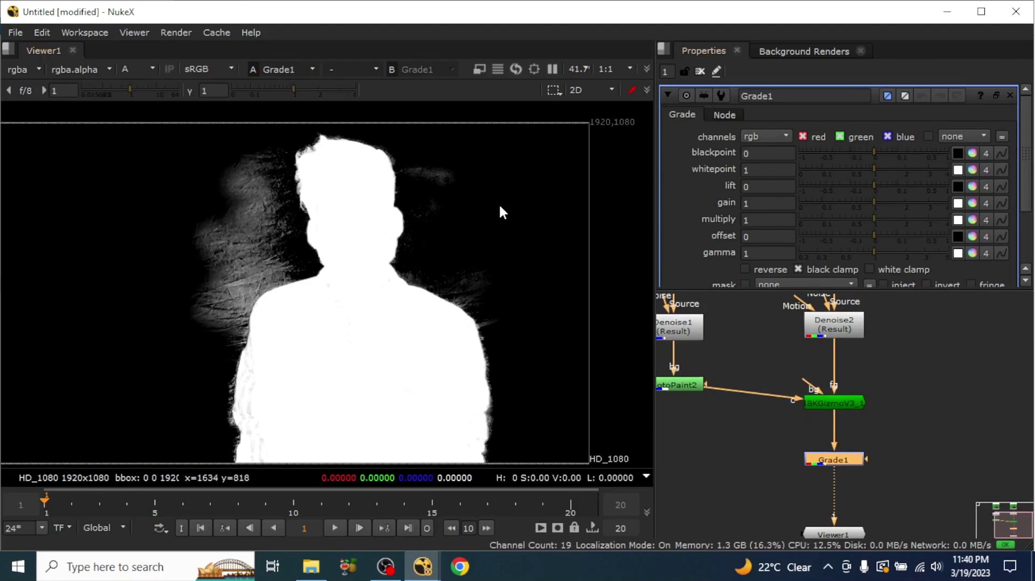
{"action": "left_click", "coordinate": [772, 134]}
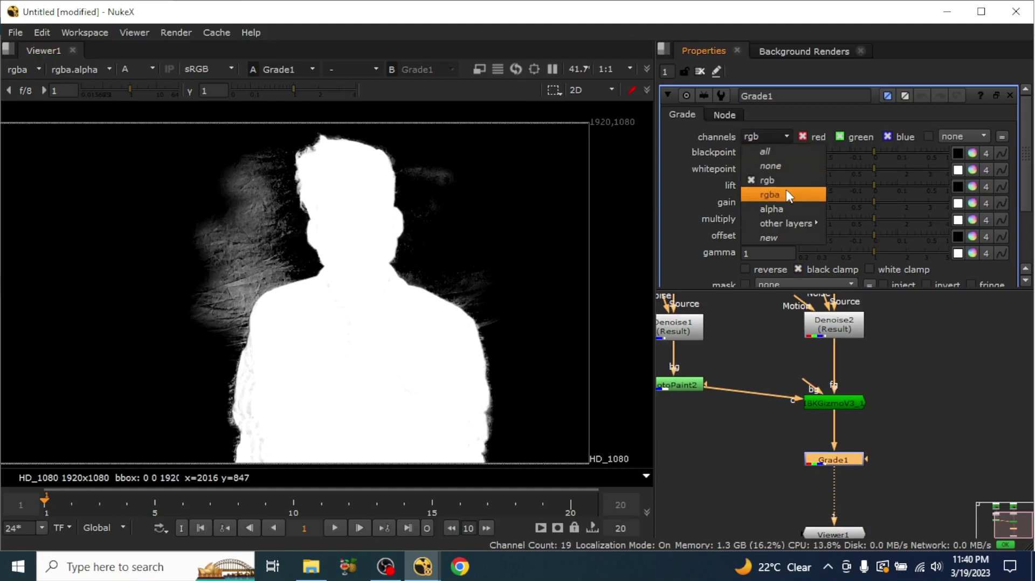
{"action": "left_click", "coordinate": [788, 208]}
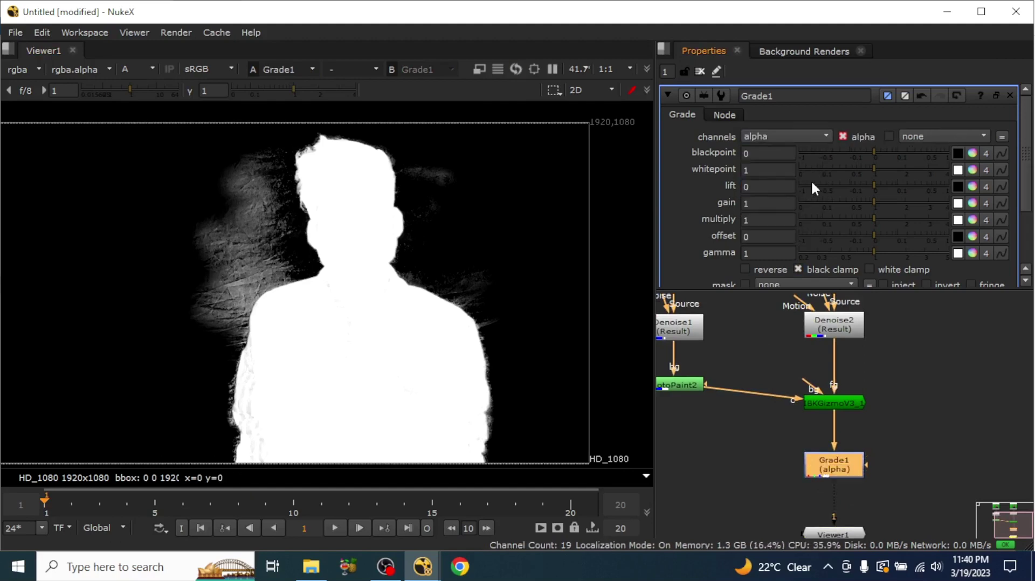
Set the Grade's blackpoint to 0.4 and check the matte along the sleeve edge.
{"action": "left_click", "coordinate": [767, 156]}
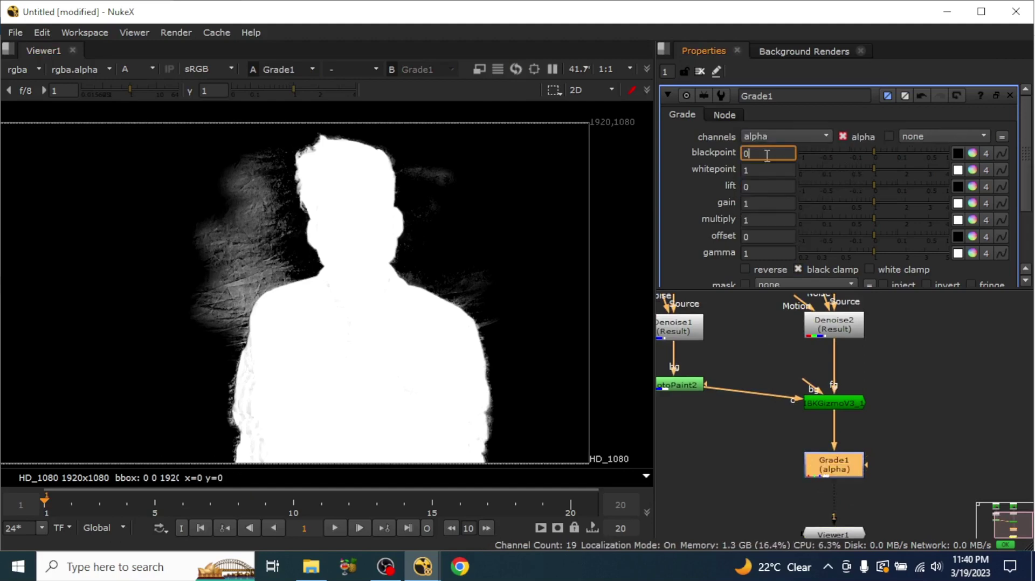
{"action": "type", "text": ".3"}
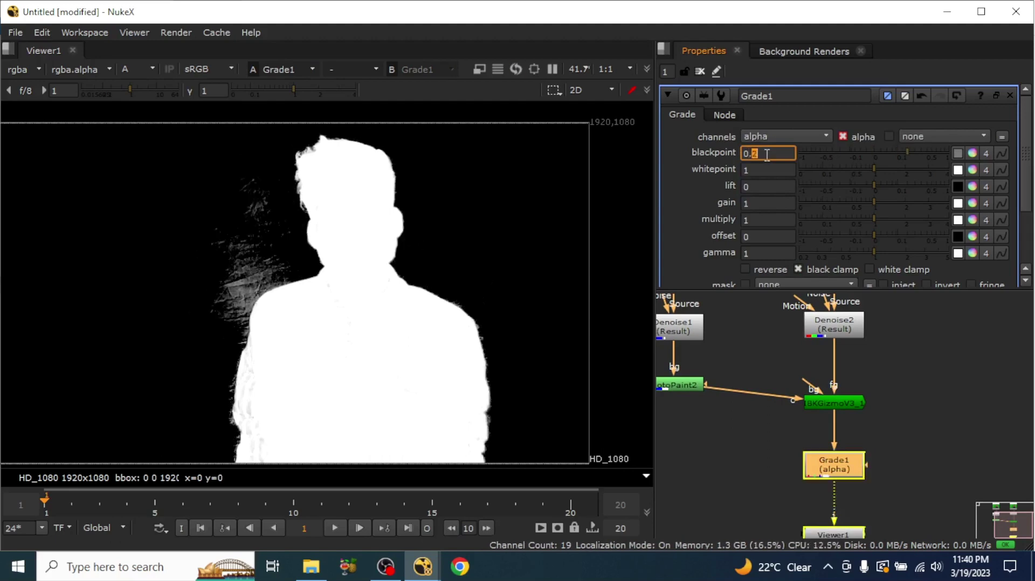
{"action": "key", "text": "Up"}
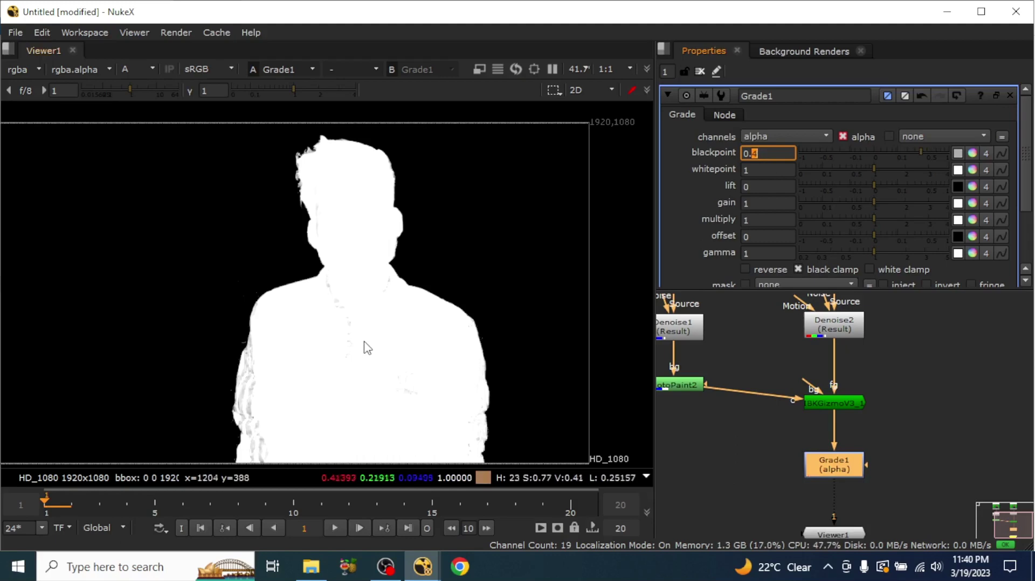
{"action": "middle_click_drag", "start_coordinate": [273, 370], "coordinate": [286, 281]}
{"action": "scroll", "coordinate": [263, 308], "scroll_direction": "up", "scroll_amount": 3}
{"action": "scroll", "coordinate": [302, 335], "scroll_direction": "up", "scroll_amount": 3}
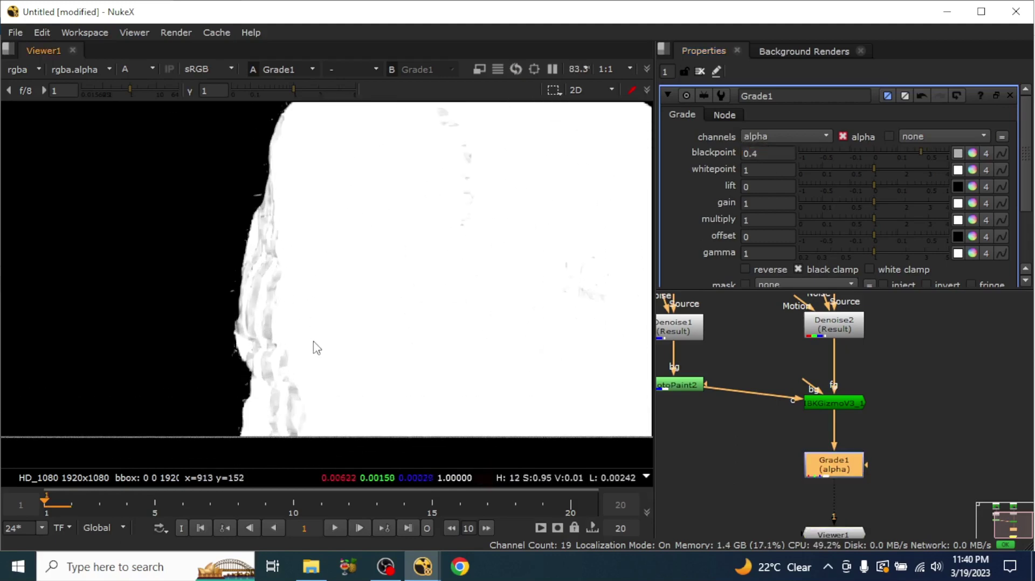
{"action": "scroll", "coordinate": [346, 338], "scroll_direction": "down", "scroll_amount": 5}
Set the Grade's whitepoint to 0.7 to fill the grey areas inside the subject's matte.
{"action": "left_click", "coordinate": [767, 170]}
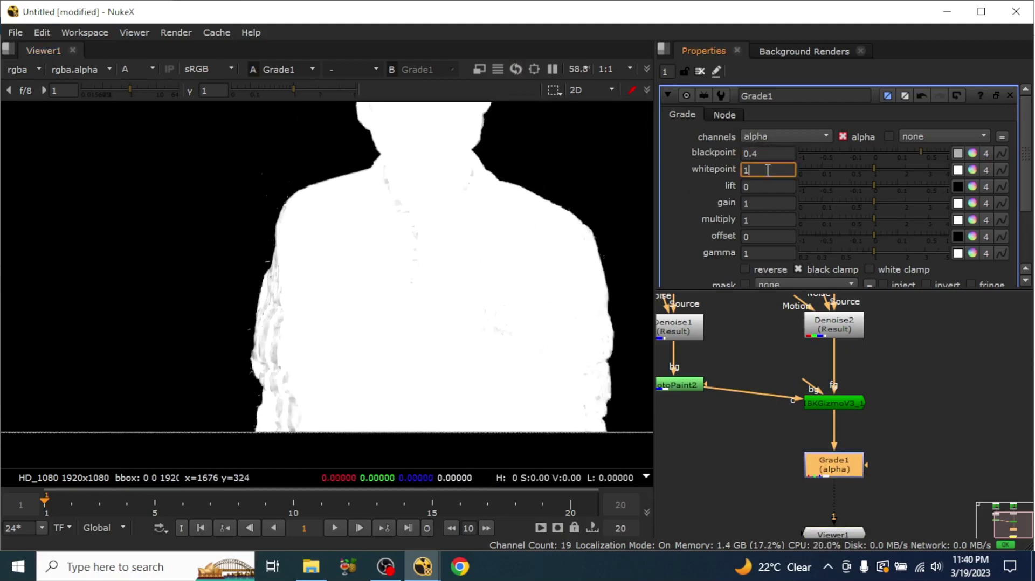
{"action": "scroll", "coordinate": [768, 170], "scroll_direction": "up", "scroll_amount": 1}
{"action": "scroll", "coordinate": [764, 171], "scroll_direction": "down", "scroll_amount": 2}
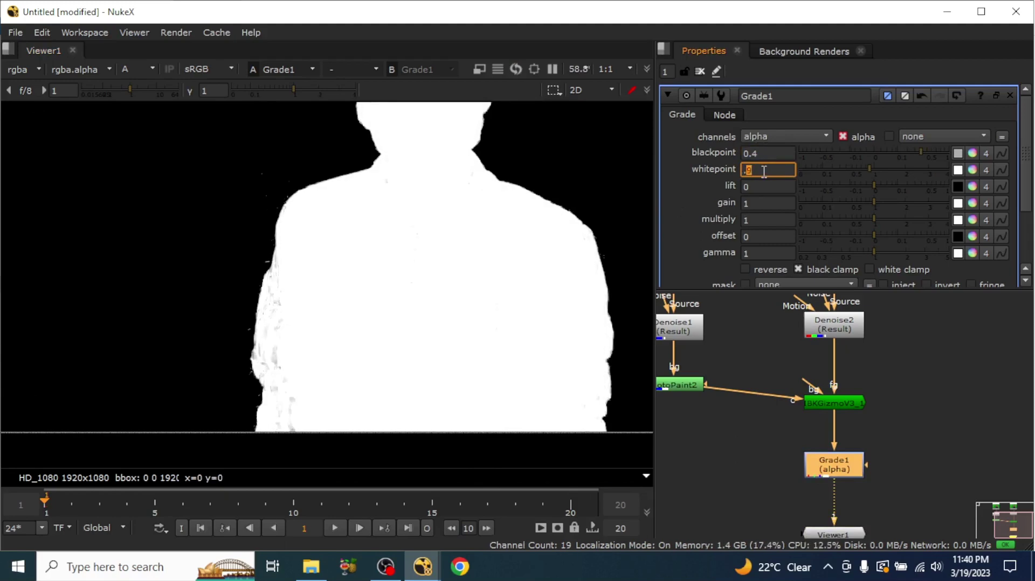
{"action": "key", "text": "BackSpace"}
{"action": "type", "text": "7"}
Set the Grade's blackpoint to 0.6 and check the whole matte.
{"action": "left_click", "coordinate": [766, 155]}
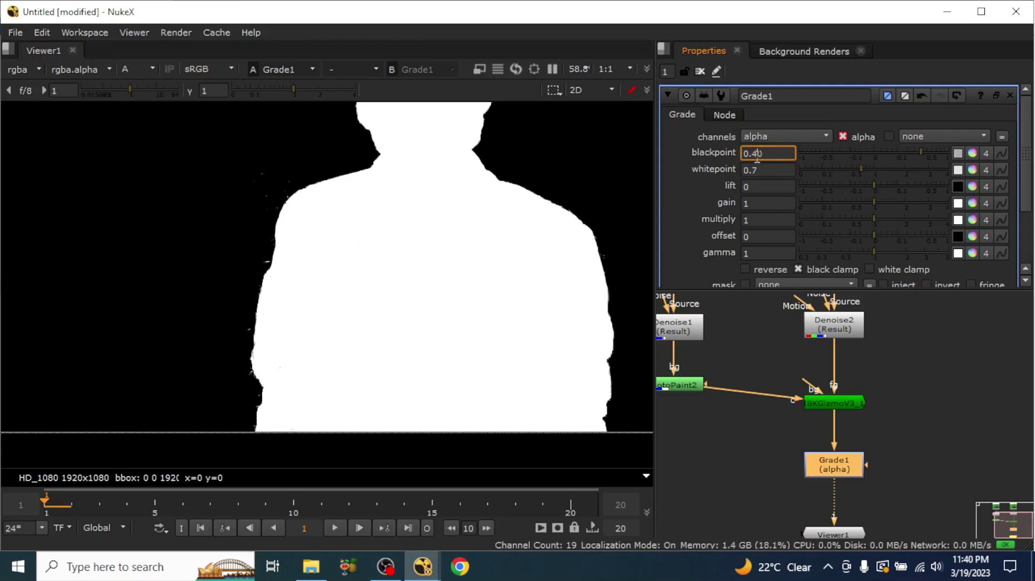
{"action": "left_click_drag", "start_coordinate": [757, 157], "coordinate": [765, 160]}
{"action": "key", "text": "BackSpace"}
{"action": "key", "text": "Up"}
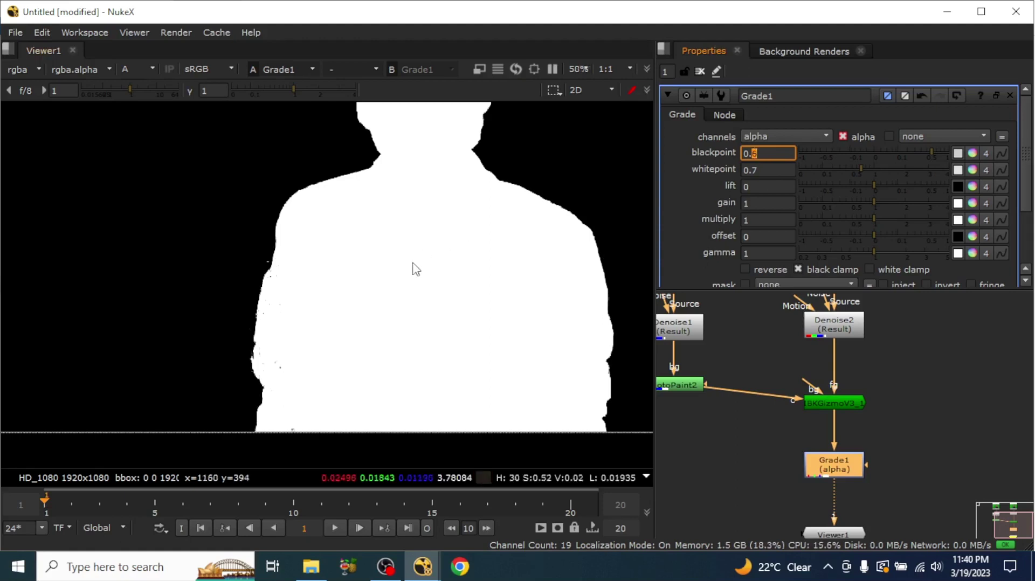
{"action": "scroll", "coordinate": [386, 271], "scroll_direction": "down", "scroll_amount": 3}
{"action": "scroll", "coordinate": [411, 256], "scroll_direction": "up", "scroll_amount": 2}
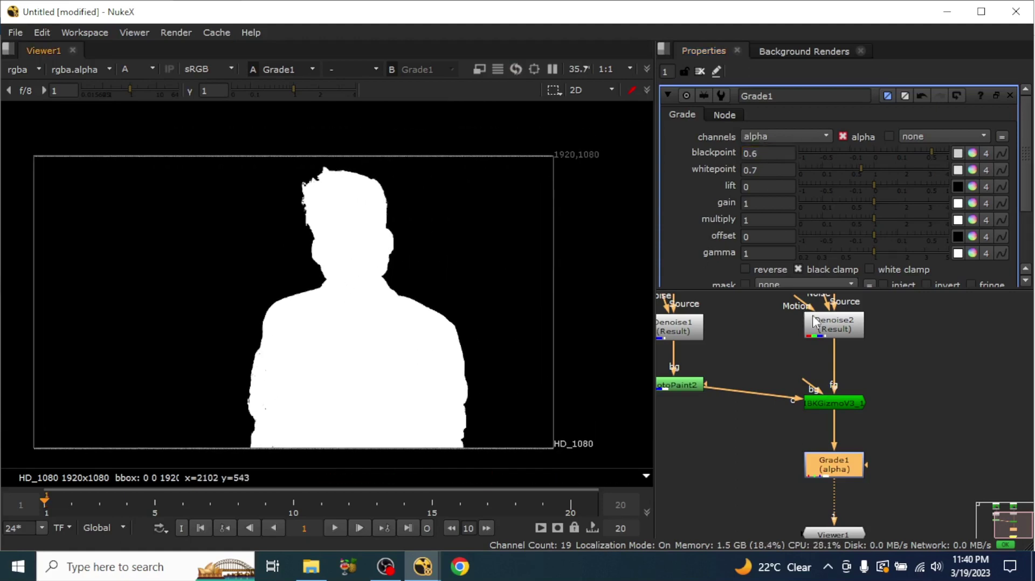
Return the view to full colour and insert a Merge node between the Grade and the Viewer, making room for it.
{"action": "middle_click_drag", "start_coordinate": [904, 451], "coordinate": [896, 392]}
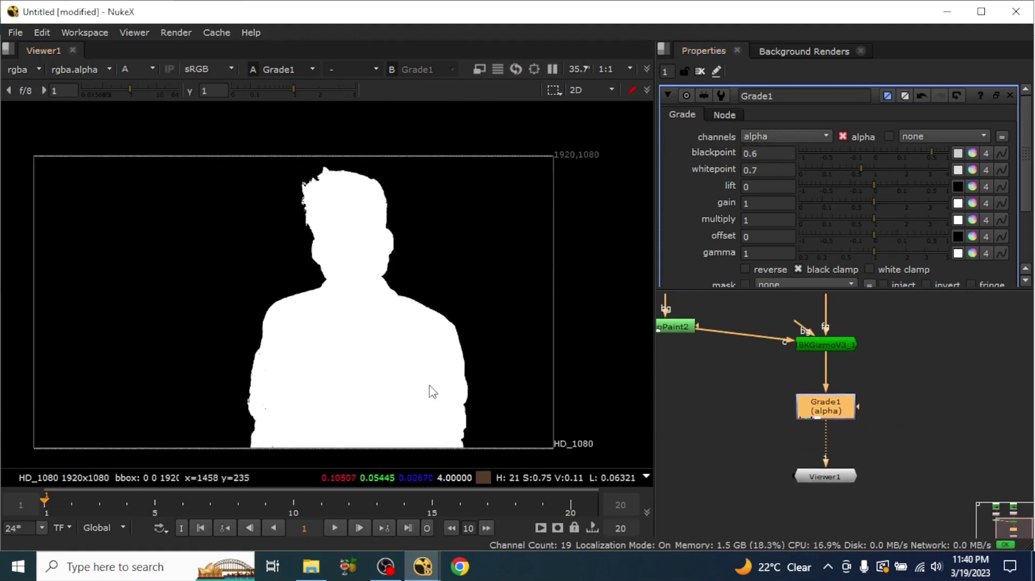
{"action": "key", "text": "a"}
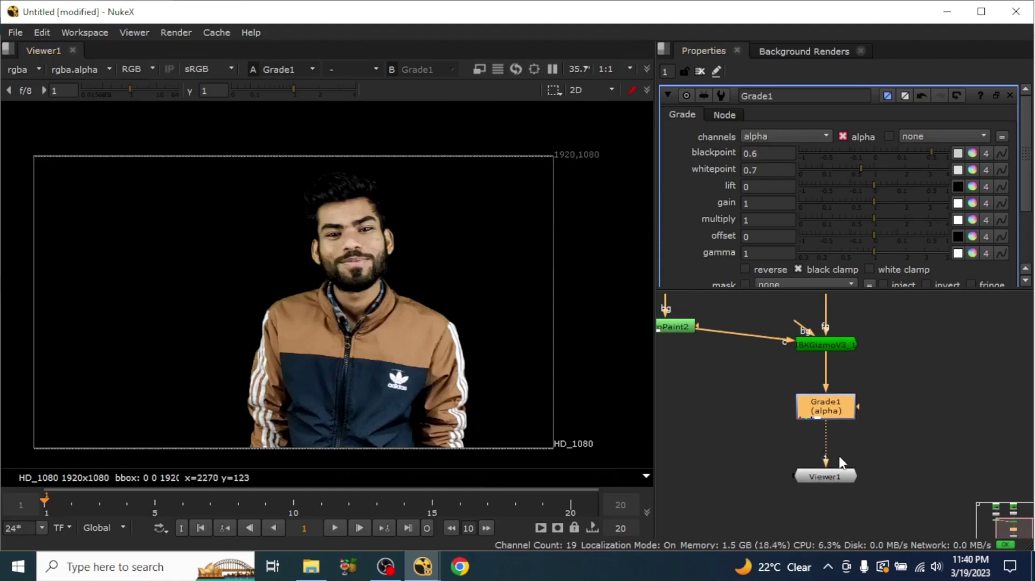
{"action": "middle_click_drag", "start_coordinate": [841, 475], "coordinate": [840, 425]}
{"action": "left_click_drag", "start_coordinate": [840, 425], "coordinate": [844, 509]}
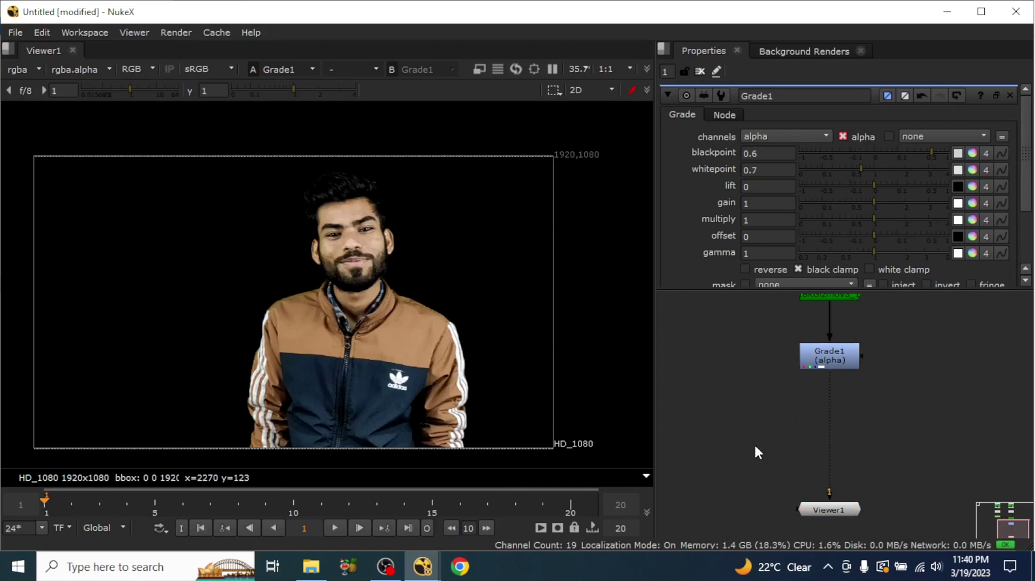
{"action": "key", "text": "m"}
{"action": "left_click_drag", "start_coordinate": [759, 448], "coordinate": [831, 437]}
Add an unconnected CheckerBoard node and place it beside the Grade node.
{"action": "left_click", "coordinate": [901, 450]}
{"action": "key", "text": "Tab"}
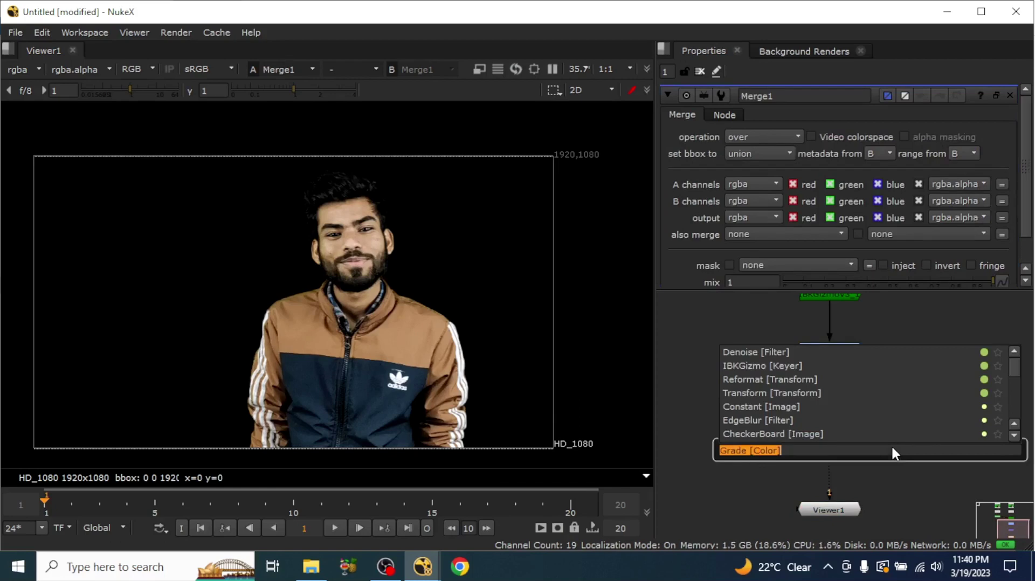
{"action": "type", "text": "cha"}
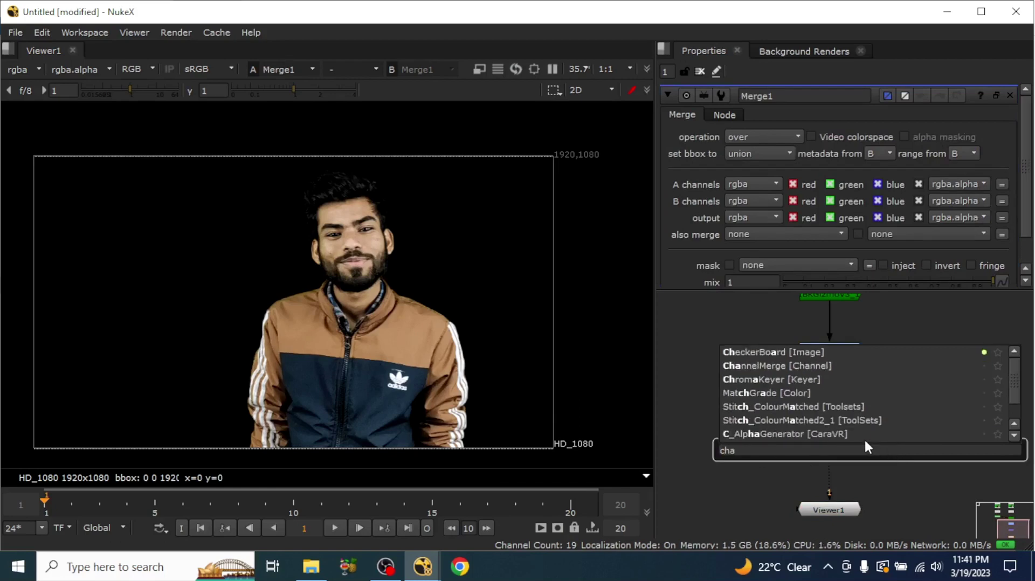
{"action": "left_click", "coordinate": [804, 354]}
{"action": "left_click_drag", "start_coordinate": [894, 435], "coordinate": [943, 364]}
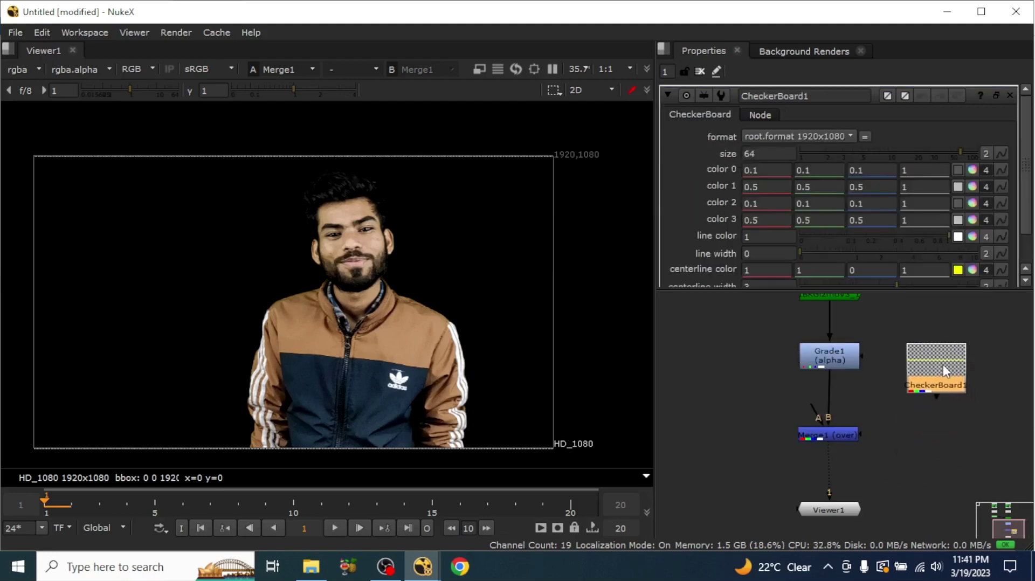
Add an unconnected Constant node and place it beside the CheckerBoard.
{"action": "key", "text": "Tab"}
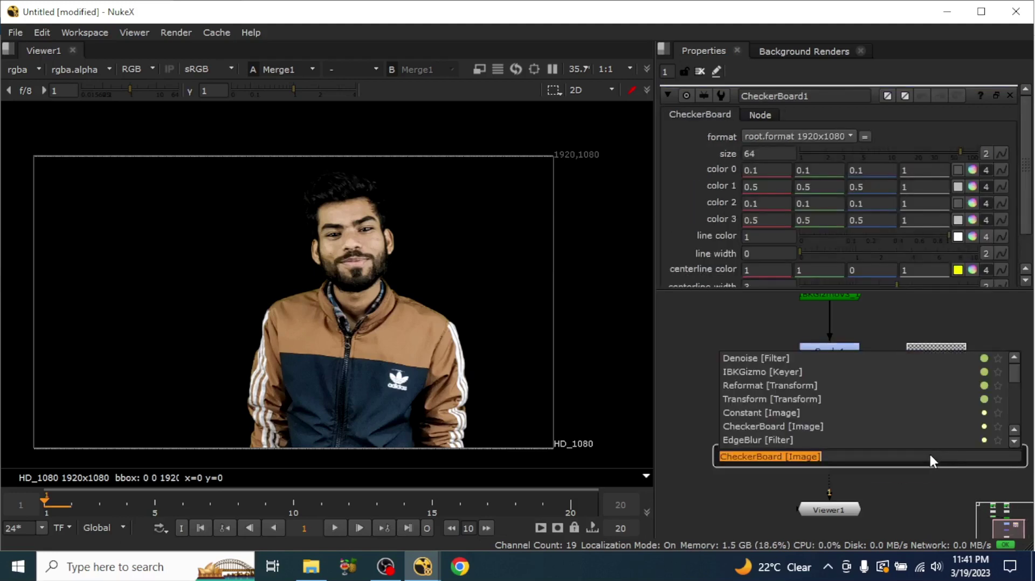
{"action": "type", "text": "con"}
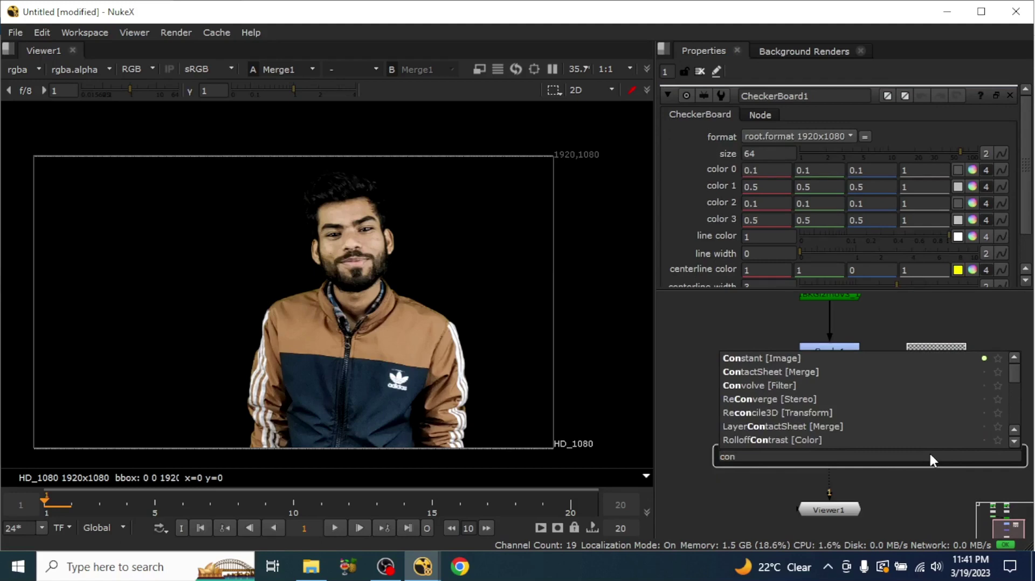
{"action": "left_click", "coordinate": [791, 360]}
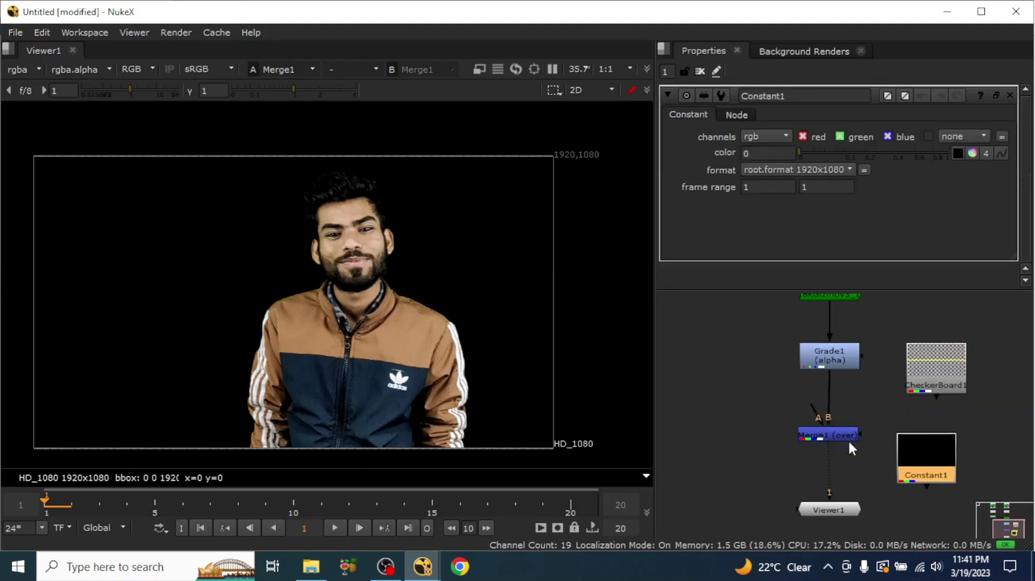
{"action": "middle_click_drag", "start_coordinate": [968, 491], "coordinate": [919, 491]}
{"action": "left_click_drag", "start_coordinate": [890, 468], "coordinate": [984, 379]}
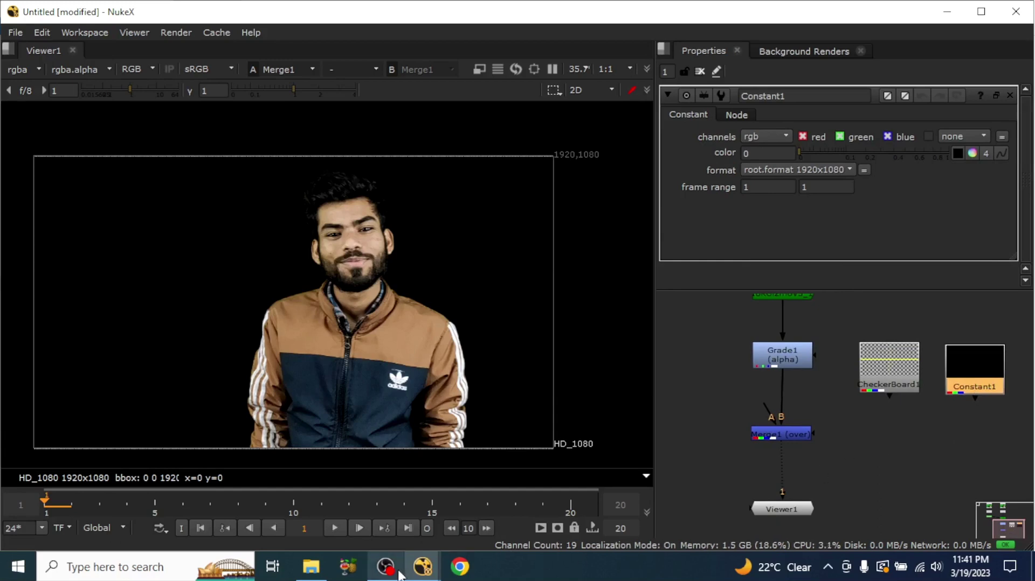
Import the sky-and-field image from the "clean plate & bg" folder into the node graph and place it beside the Constant node.
{"action": "left_click", "coordinate": [326, 566]}
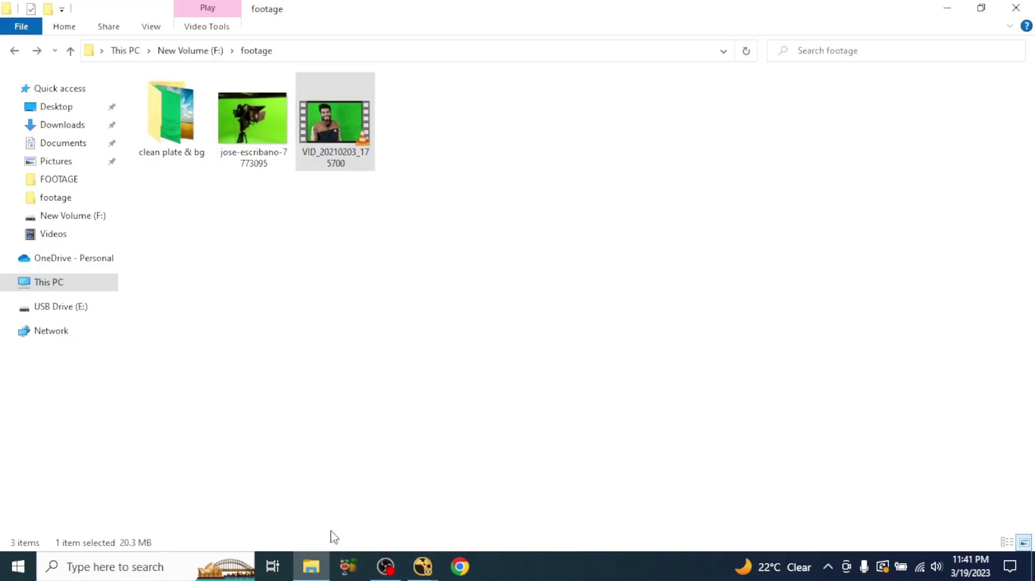
{"action": "double_click", "coordinate": [183, 141]}
{"action": "left_click_drag", "start_coordinate": [292, 162], "coordinate": [904, 474]}
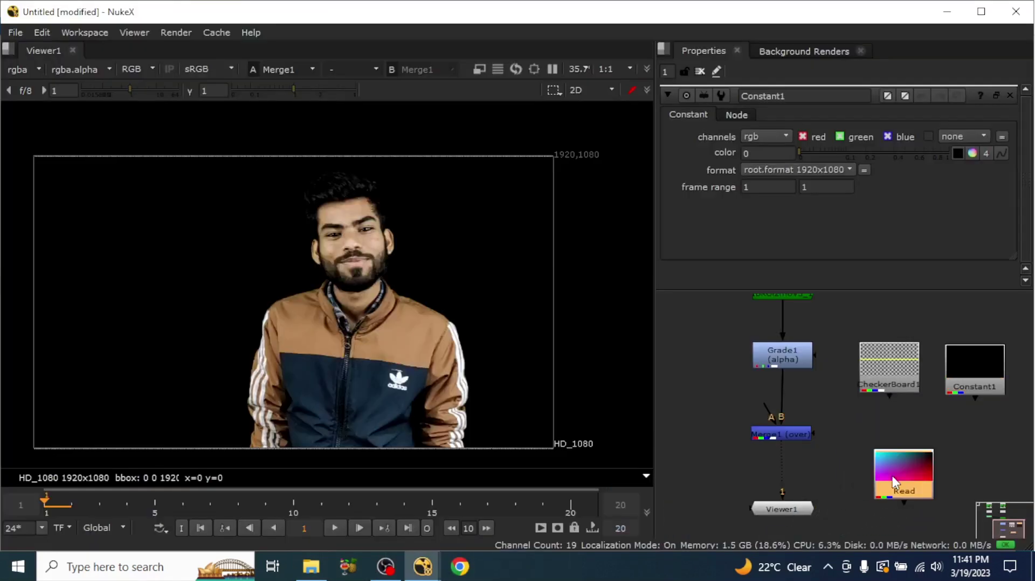
{"action": "scroll", "coordinate": [891, 461], "scroll_direction": "down", "scroll_amount": 1}
{"action": "scroll", "coordinate": [891, 462], "scroll_direction": "down", "scroll_amount": 2}
{"action": "left_click_drag", "start_coordinate": [816, 466], "coordinate": [934, 425]}
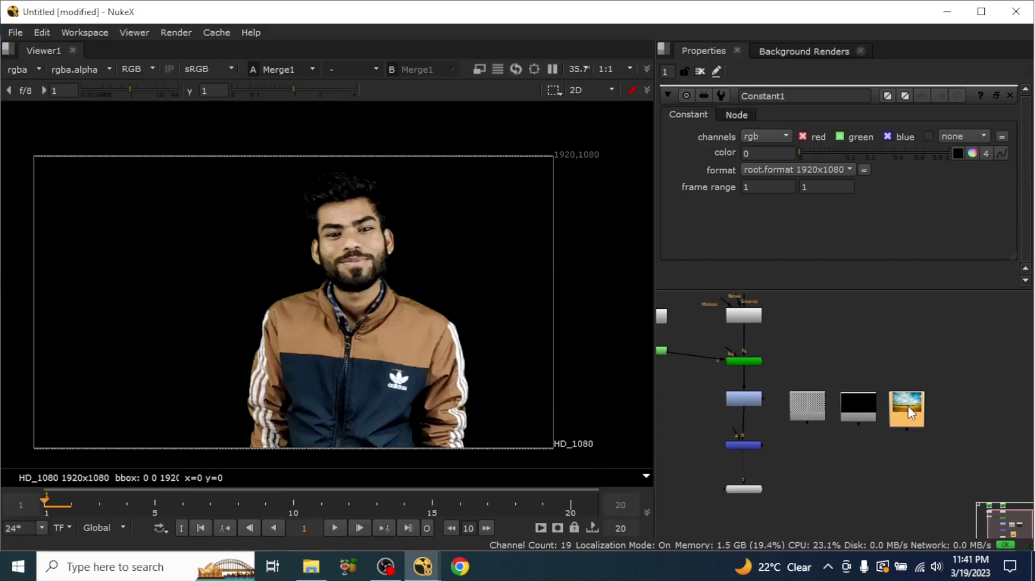
Connect the CheckerBoard to the Merge and swap its inputs so the Grade feeds A and the CheckerBoard feeds B.
{"action": "scroll", "coordinate": [766, 441], "scroll_direction": "up", "scroll_amount": 2}
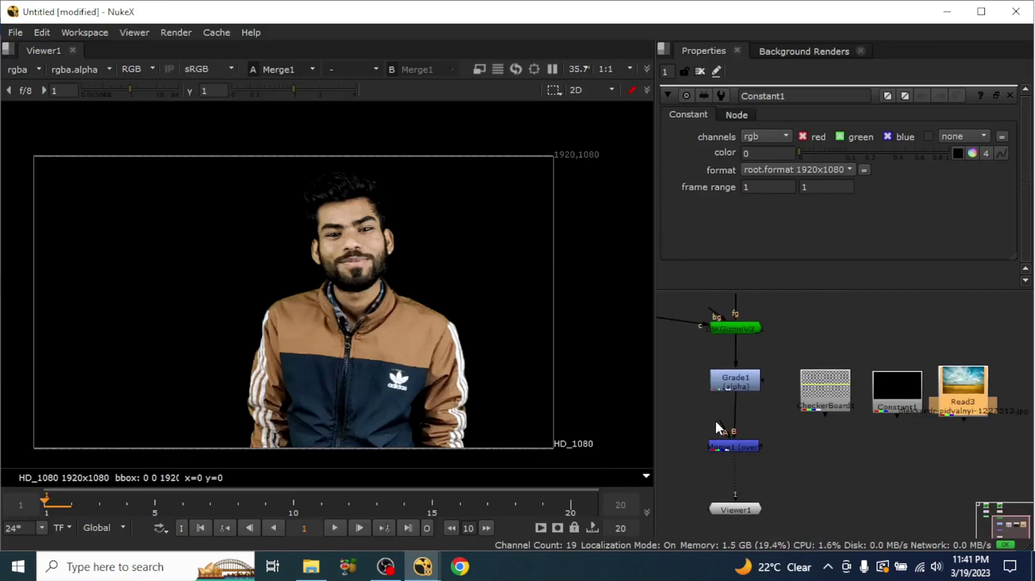
{"action": "left_click_drag", "start_coordinate": [798, 442], "coordinate": [797, 442]}
{"action": "left_click_drag", "start_coordinate": [722, 433], "coordinate": [832, 406]}
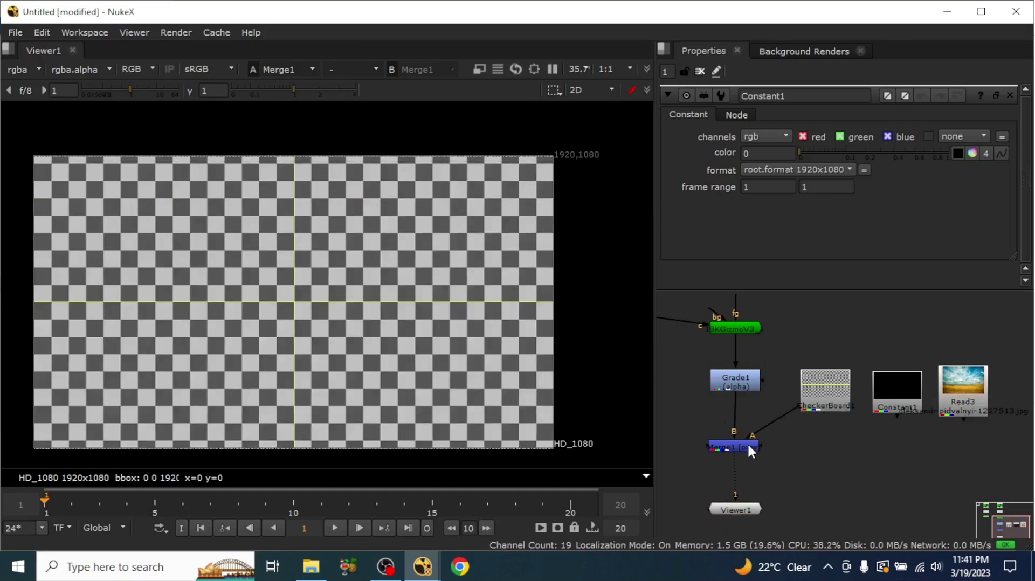
{"action": "left_click", "coordinate": [748, 447]}
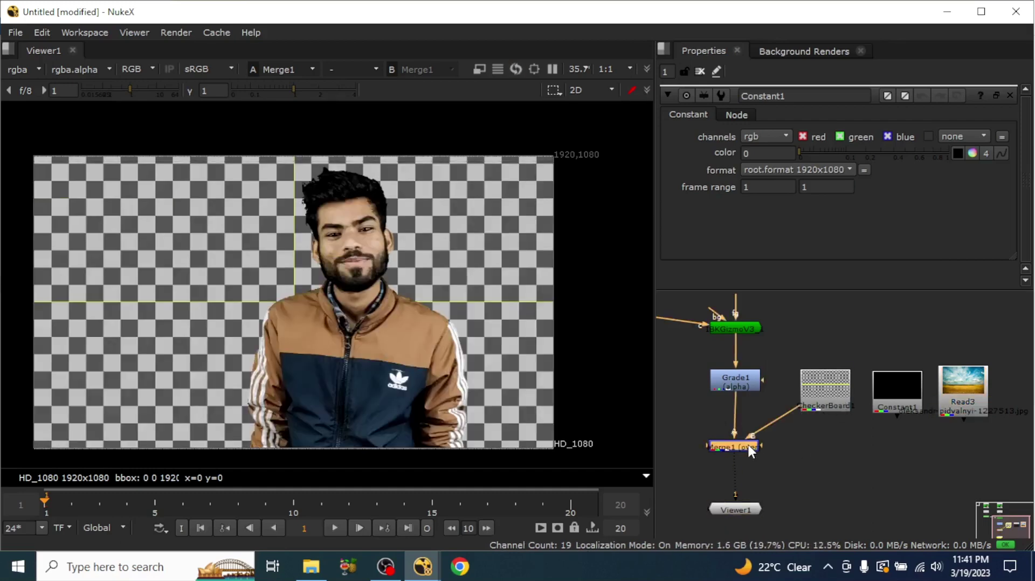
Examine the keyed subject's hair, shoulder and sleeve edges over the checkerboard background.
{"action": "scroll", "coordinate": [750, 444], "scroll_direction": "up", "scroll_amount": 4}
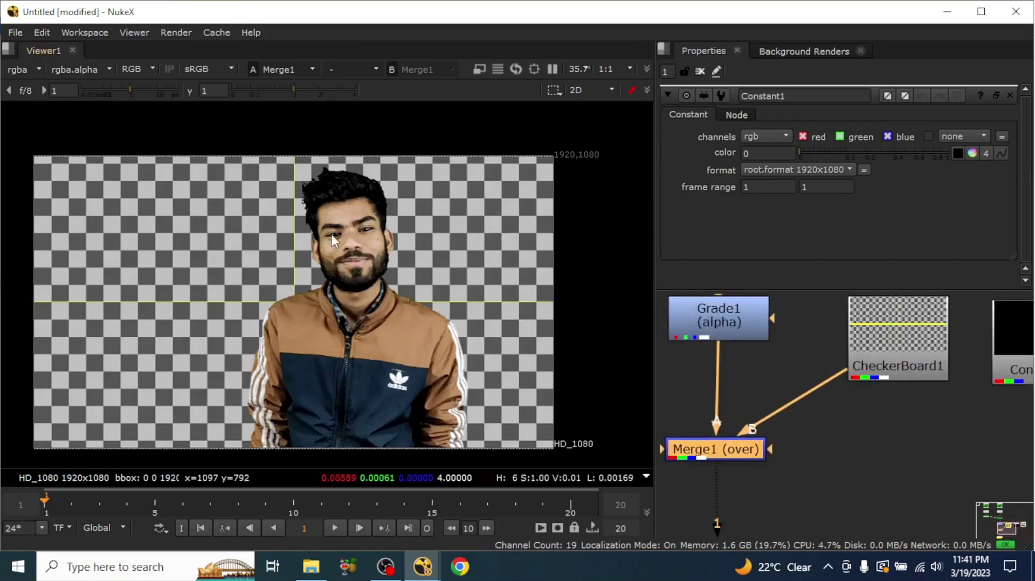
{"action": "scroll", "coordinate": [324, 280], "scroll_direction": "down", "scroll_amount": 1}
{"action": "middle_click_drag", "start_coordinate": [320, 290], "coordinate": [316, 250]}
{"action": "scroll", "coordinate": [309, 265], "scroll_direction": "up", "scroll_amount": 2}
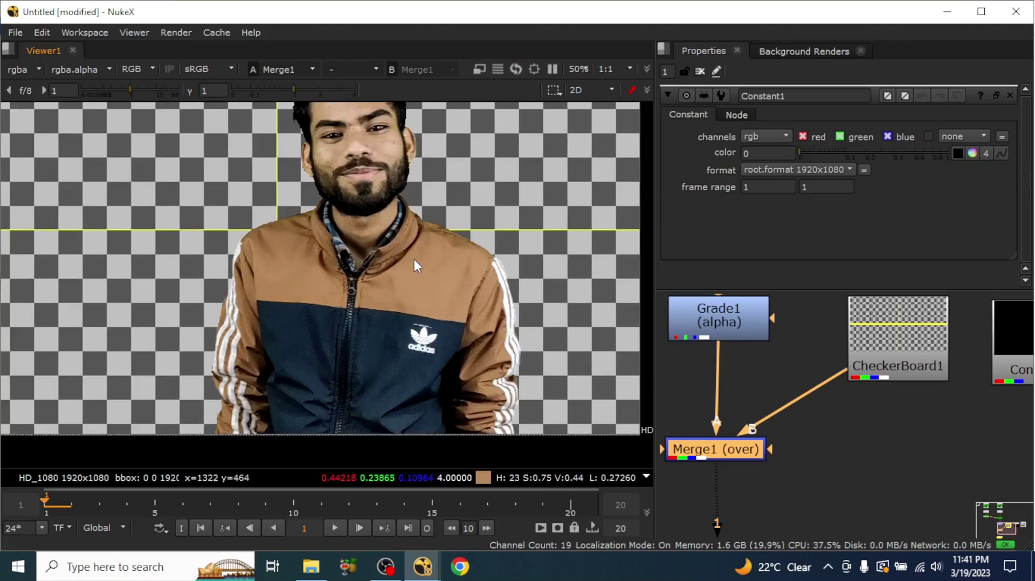
{"action": "middle_click_drag", "start_coordinate": [435, 257], "coordinate": [355, 215]}
{"action": "scroll", "coordinate": [355, 214], "scroll_direction": "up", "scroll_amount": 3}
{"action": "scroll", "coordinate": [370, 234], "scroll_direction": "down", "scroll_amount": 2}
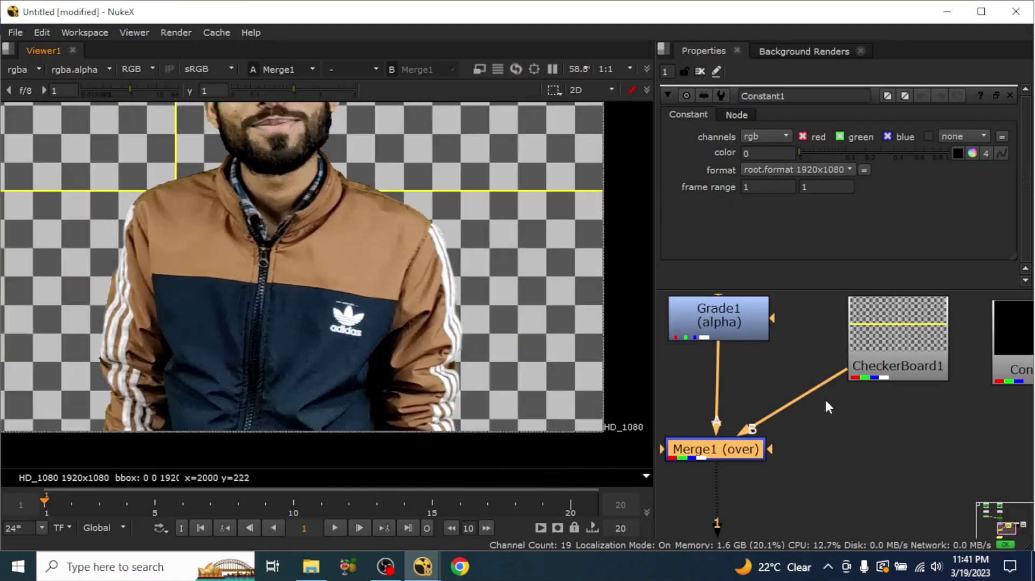
Reconnect the Merge's B input from the CheckerBoard to the Constant node and select the Constant.
{"action": "scroll", "coordinate": [812, 385], "scroll_direction": "down", "scroll_amount": 2}
{"action": "left_click_drag", "start_coordinate": [809, 382], "coordinate": [954, 377]}
{"action": "left_click", "coordinate": [950, 359]}
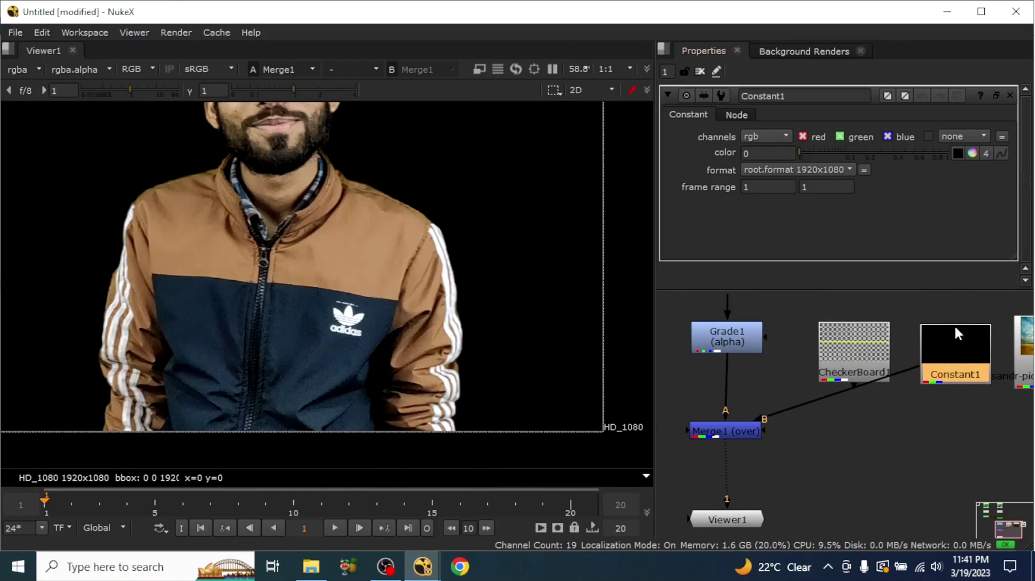
Set the Constant's color to purple, with red 0.116667, green -0.233333 and blue 0.116667.
{"action": "left_click", "coordinate": [973, 153]}
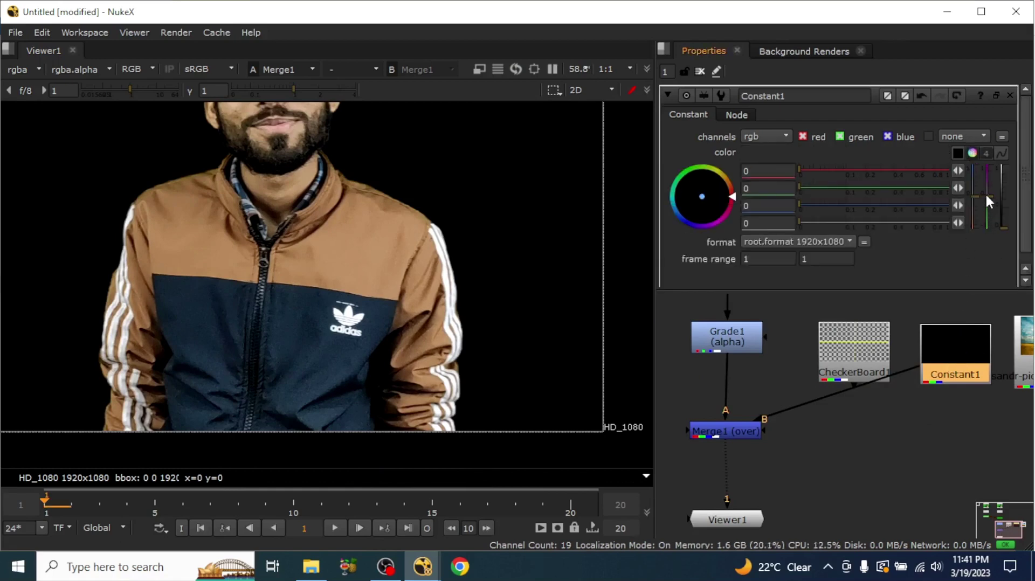
{"action": "left_click_drag", "start_coordinate": [989, 195], "coordinate": [989, 177]}
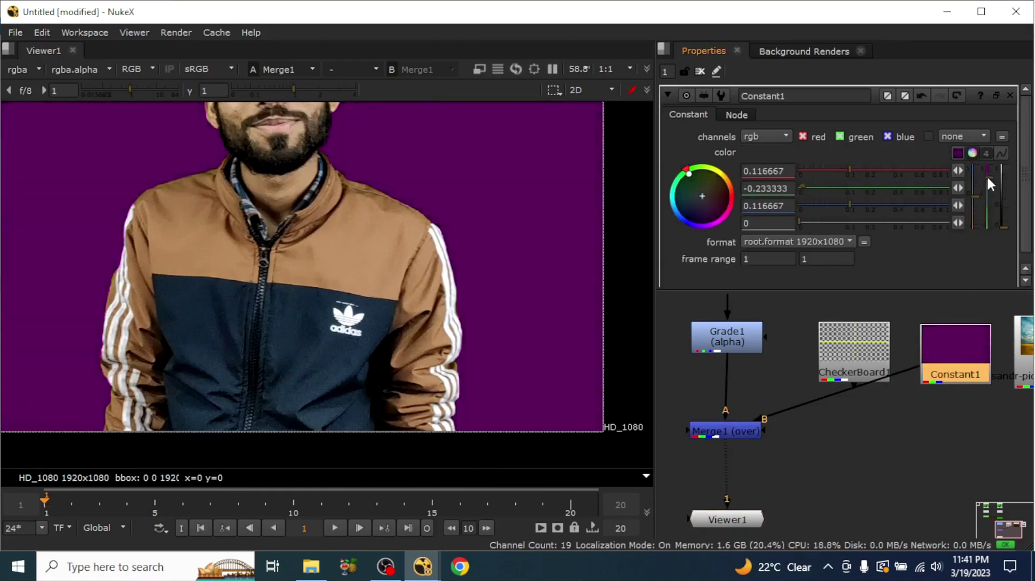
{"action": "scroll", "coordinate": [297, 276], "scroll_direction": "down", "scroll_amount": 1}
{"action": "middle_click_drag", "start_coordinate": [317, 326], "coordinate": [405, 363]}
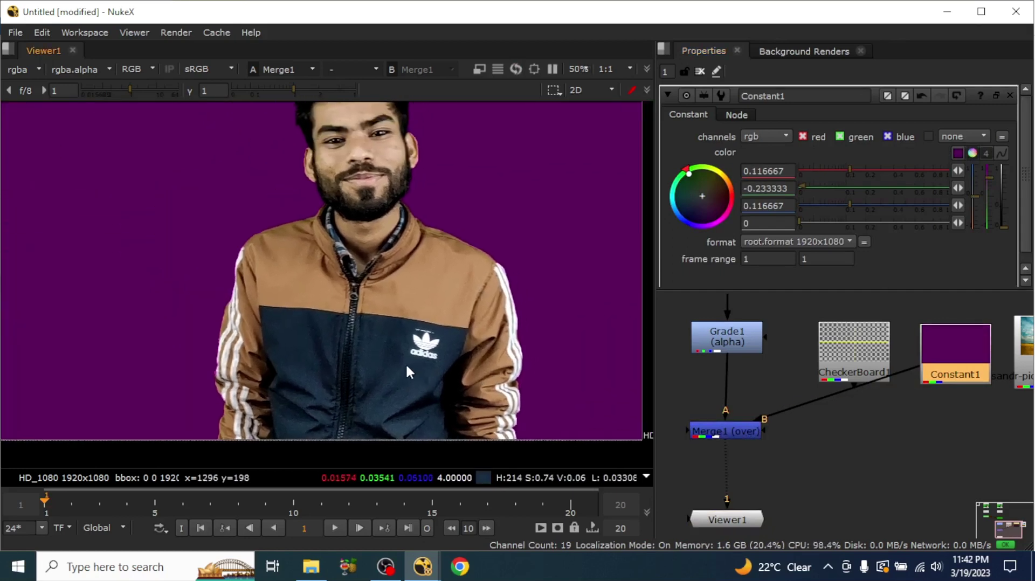
Reconnect the Merge's B input from the Constant to the sky-and-field image's Read node.
{"action": "middle_click_drag", "start_coordinate": [871, 421], "coordinate": [827, 400]}
{"action": "left_click_drag", "start_coordinate": [859, 349], "coordinate": [1002, 329]}
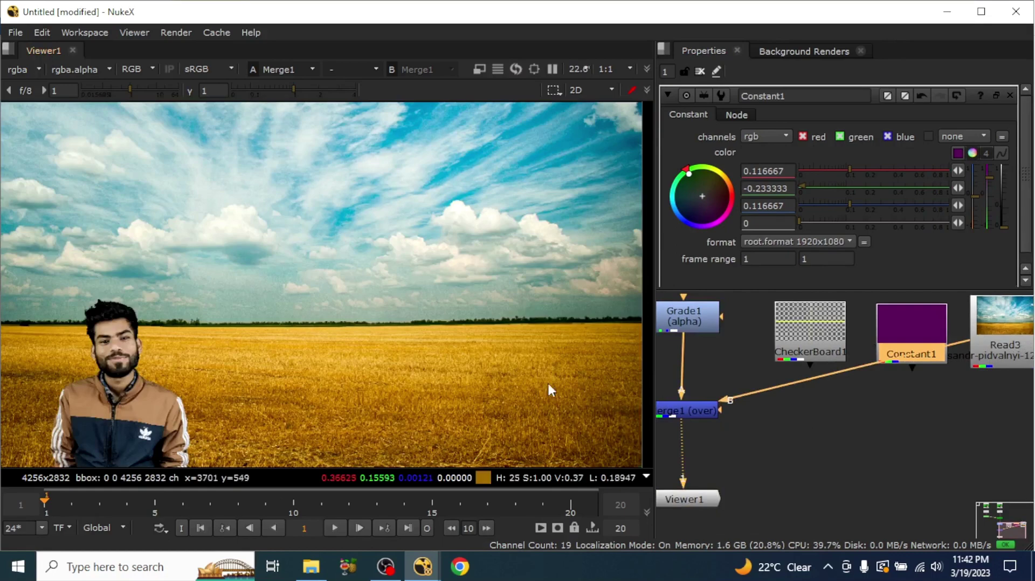
{"action": "scroll", "coordinate": [348, 358], "scroll_direction": "down", "scroll_amount": 3}
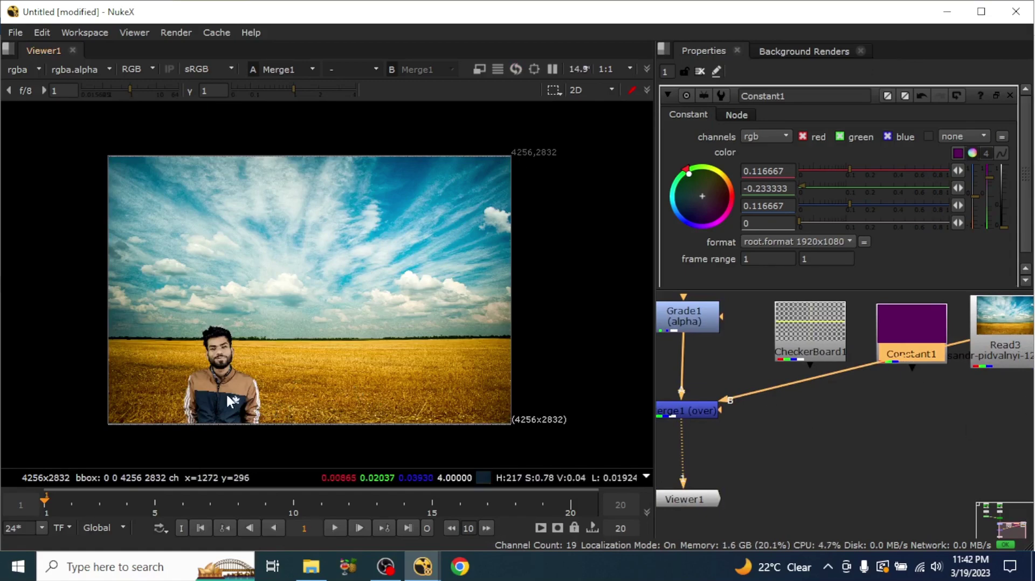
{"action": "scroll", "coordinate": [232, 403], "scroll_direction": "up", "scroll_amount": 2}
{"action": "scroll", "coordinate": [916, 422], "scroll_direction": "down", "scroll_amount": 2}
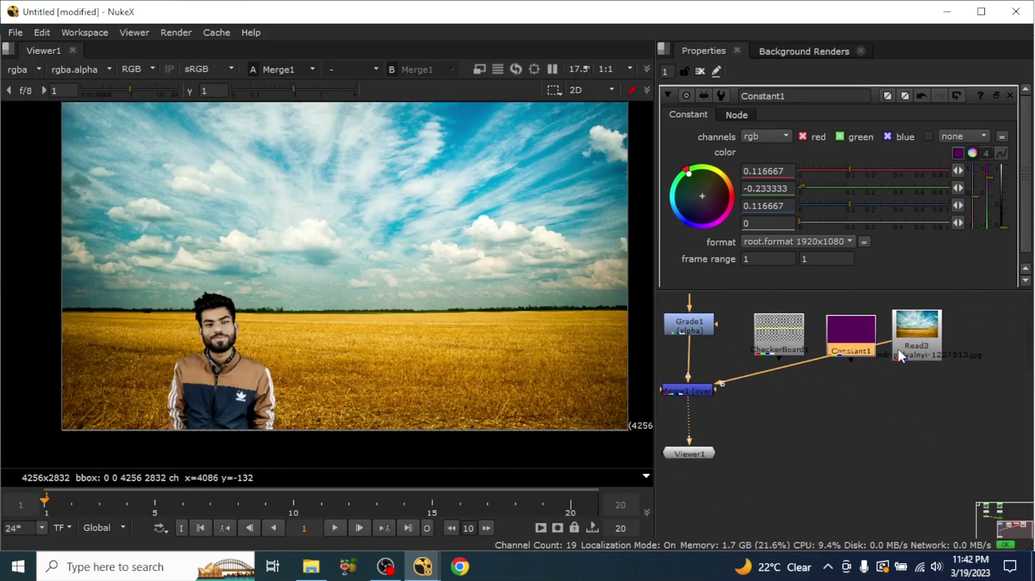
Add a Reformat node and insert it between the sky-and-field Read node and the Merge.
{"action": "left_click", "coordinate": [776, 410]}
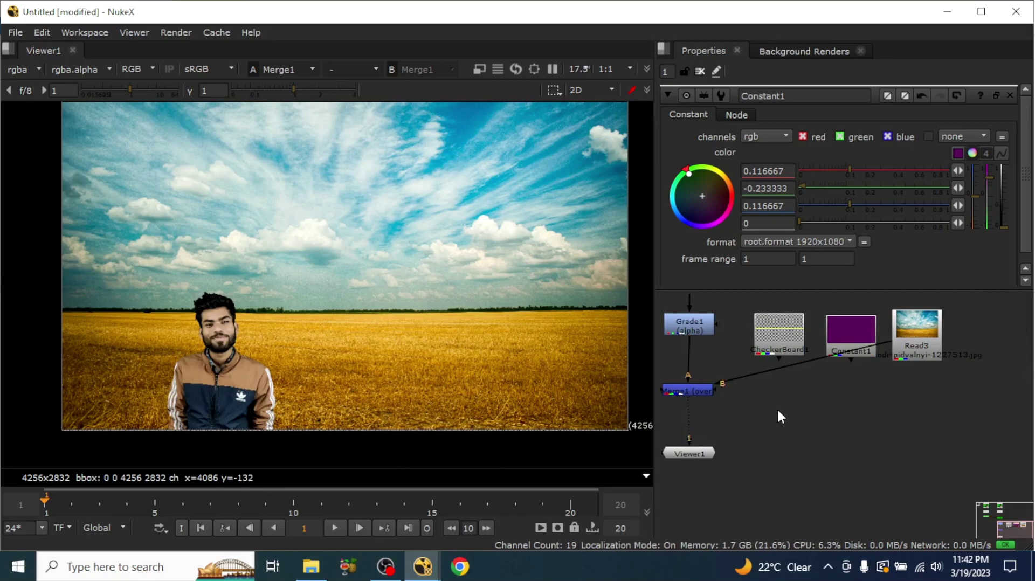
{"action": "key", "text": "Tab"}
{"action": "type", "text": "re"}
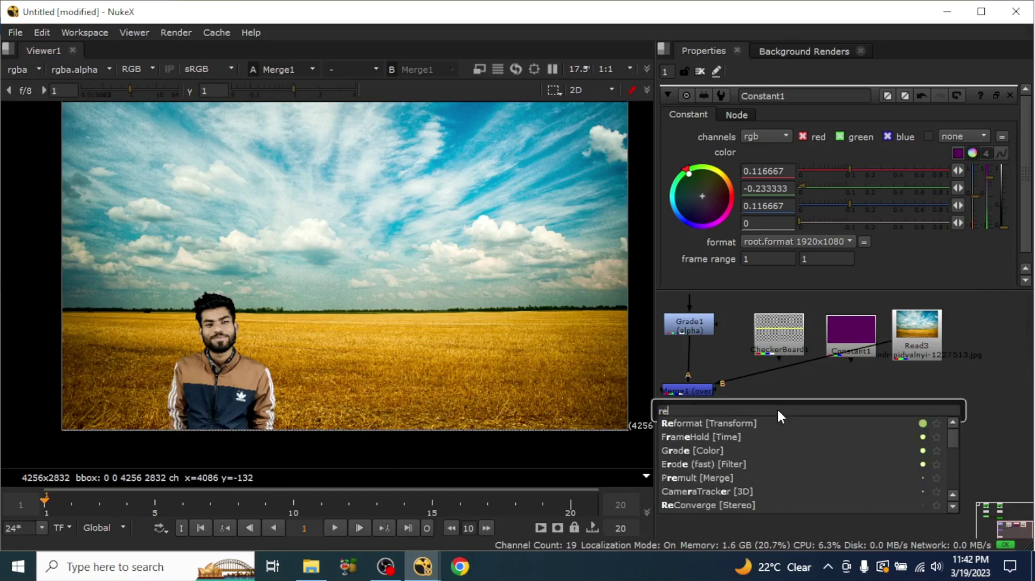
{"action": "left_click", "coordinate": [737, 423]}
{"action": "left_click_drag", "start_coordinate": [772, 400], "coordinate": [930, 404]}
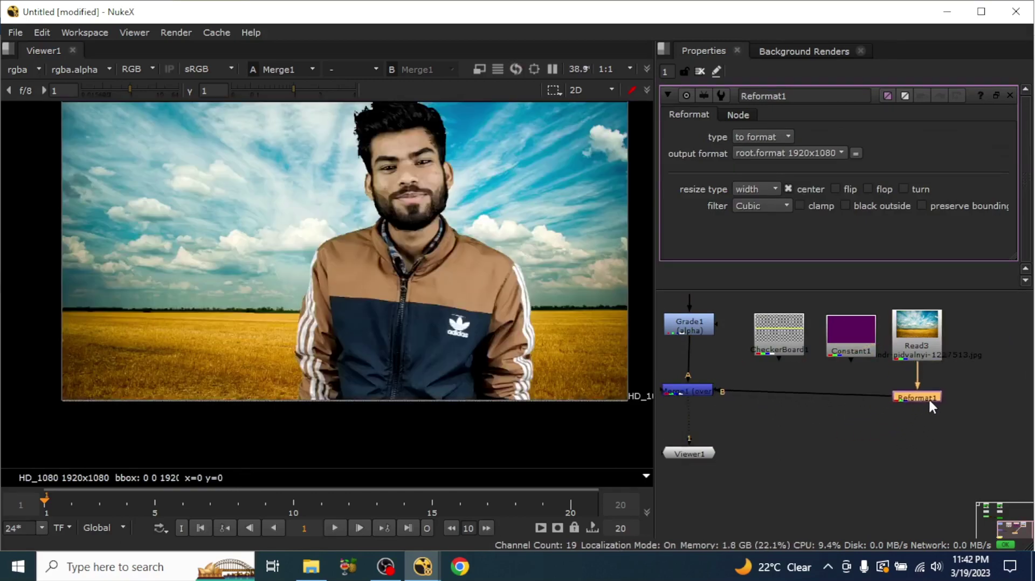
Examine the composite's framing and the subject's shoulder edge against the sky background.
{"action": "scroll", "coordinate": [370, 228], "scroll_direction": "down", "scroll_amount": 8}
{"action": "scroll", "coordinate": [397, 222], "scroll_direction": "up", "scroll_amount": 5}
{"action": "scroll", "coordinate": [594, 345], "scroll_direction": "up", "scroll_amount": 2}
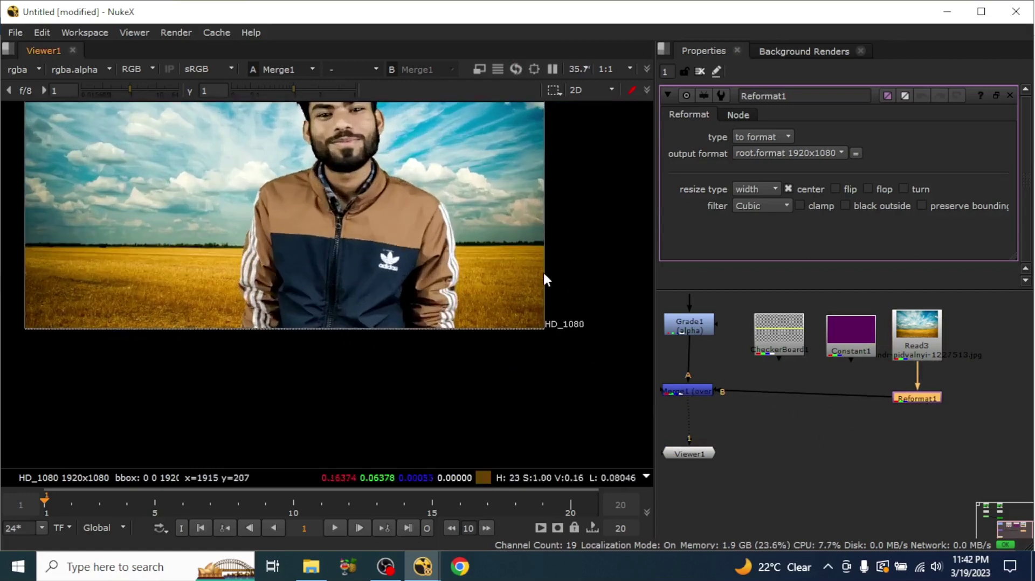
{"action": "scroll", "coordinate": [405, 183], "scroll_direction": "up", "scroll_amount": 10}
{"action": "scroll", "coordinate": [432, 156], "scroll_direction": "down", "scroll_amount": 2}
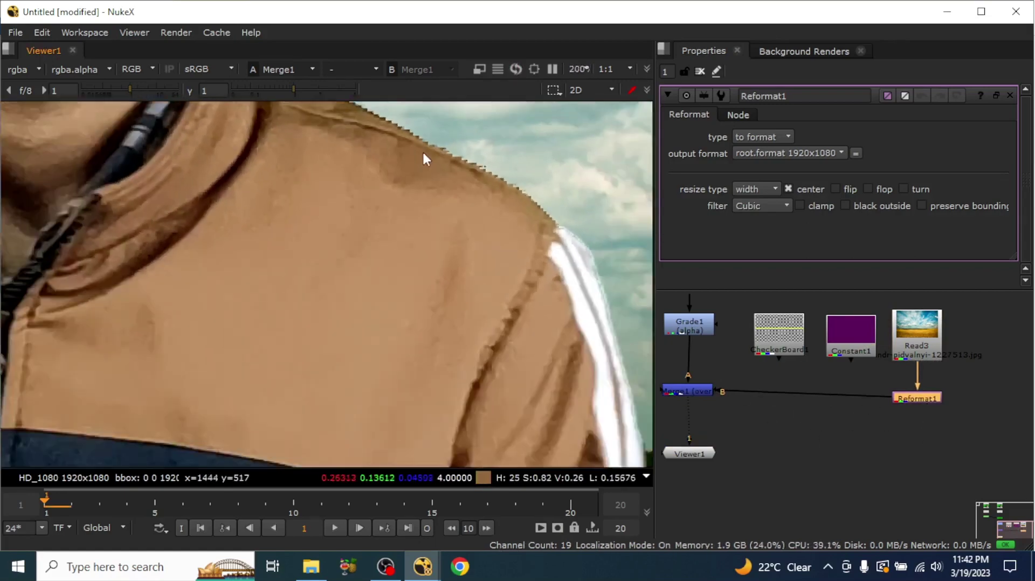
{"action": "scroll", "coordinate": [793, 420], "scroll_direction": "down", "scroll_amount": 2}
Select the Merge and Viewer nodes together and move them further below the Grade.
{"action": "left_click_drag", "start_coordinate": [678, 382], "coordinate": [777, 478]}
{"action": "left_click_drag", "start_coordinate": [757, 412], "coordinate": [770, 457]}
{"action": "left_click_drag", "start_coordinate": [757, 420], "coordinate": [756, 430]}
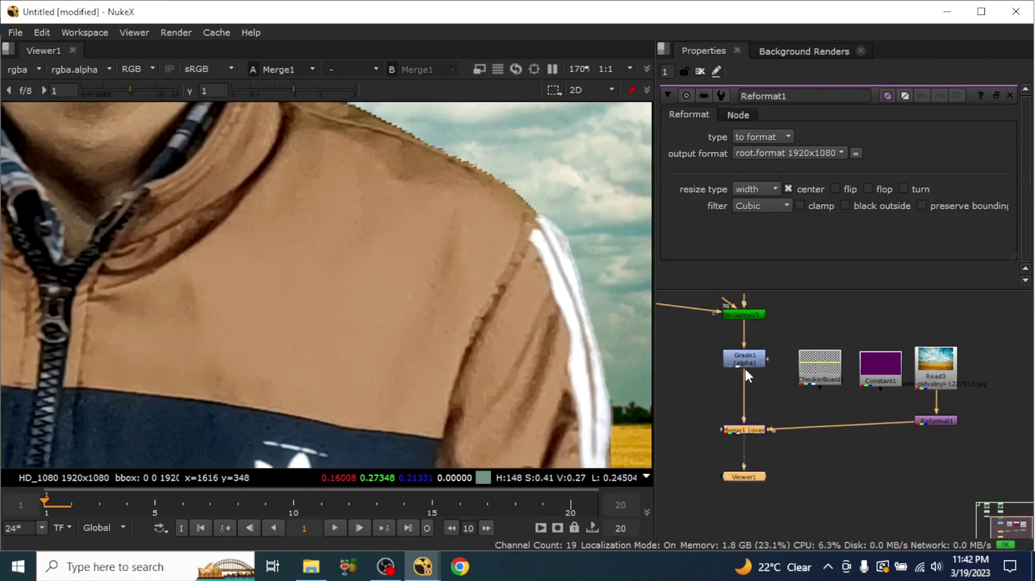
Open the alpha Grade's settings and lower its gain to 0.26 while viewing the shoulder edge.
{"action": "left_click", "coordinate": [744, 360]}
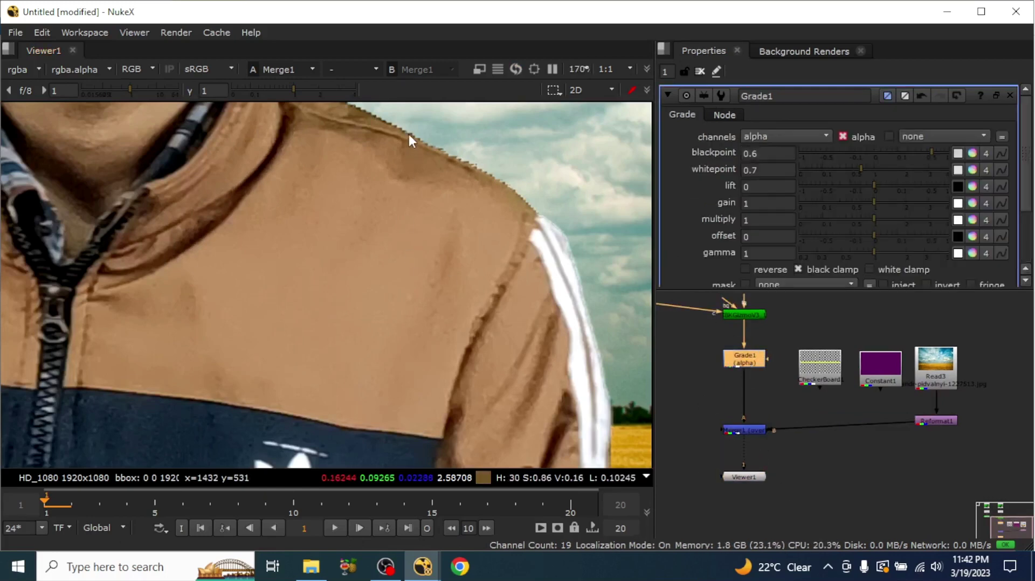
{"action": "scroll", "coordinate": [407, 131], "scroll_direction": "up", "scroll_amount": 3}
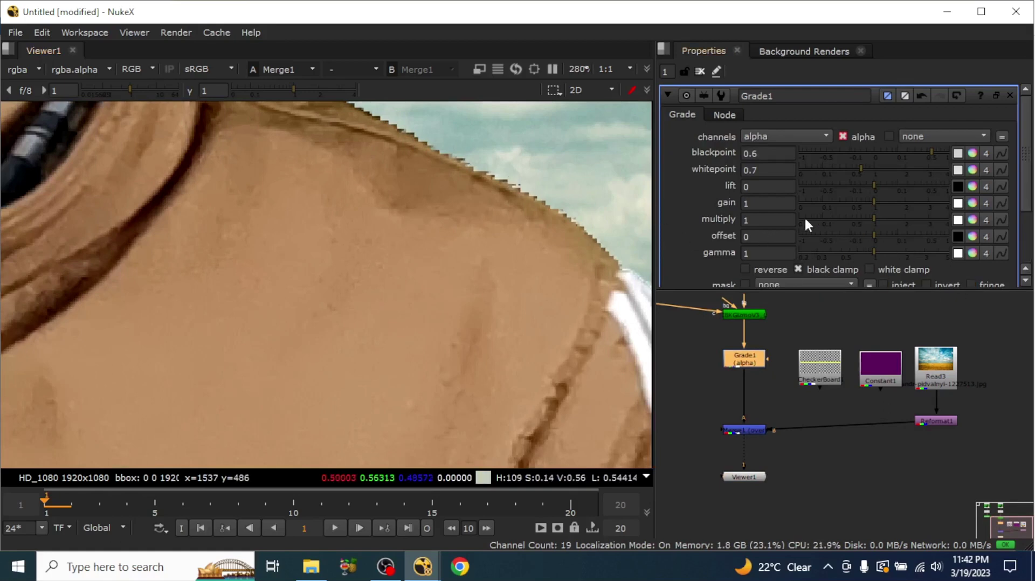
{"action": "left_click_drag", "start_coordinate": [872, 203], "coordinate": [835, 206]}
{"action": "left_click", "coordinate": [837, 206]}
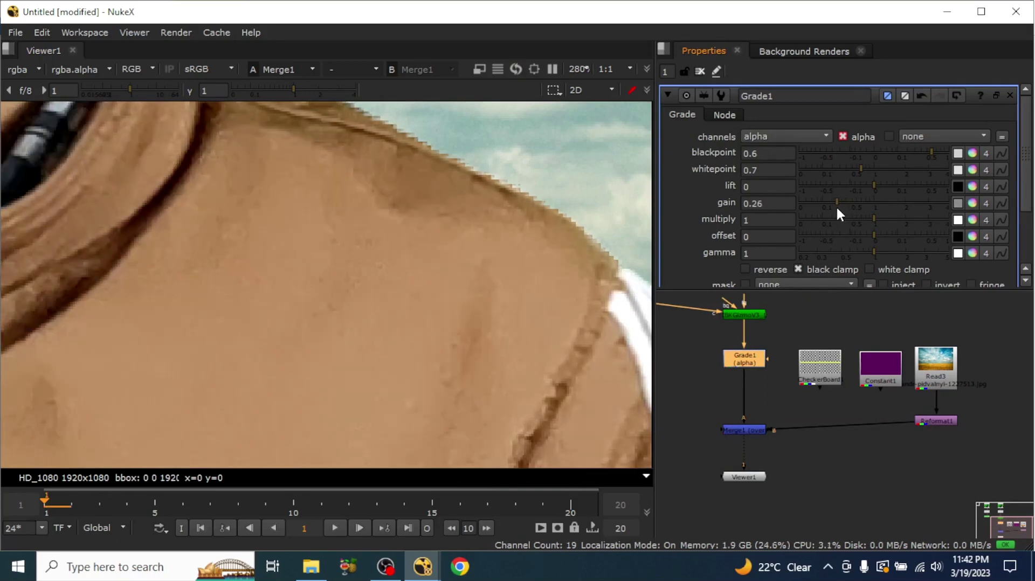
Lower the alpha Grade's gain to 0.2, then to 0.19.
{"action": "left_click", "coordinate": [764, 203]}
{"action": "key", "text": "BackSpace"}
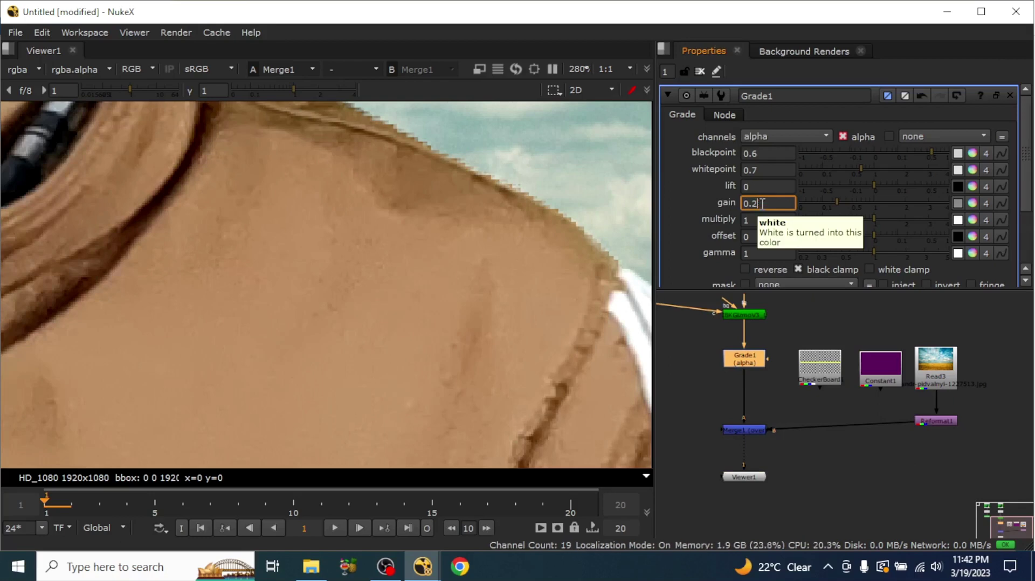
{"action": "key", "text": "Return"}
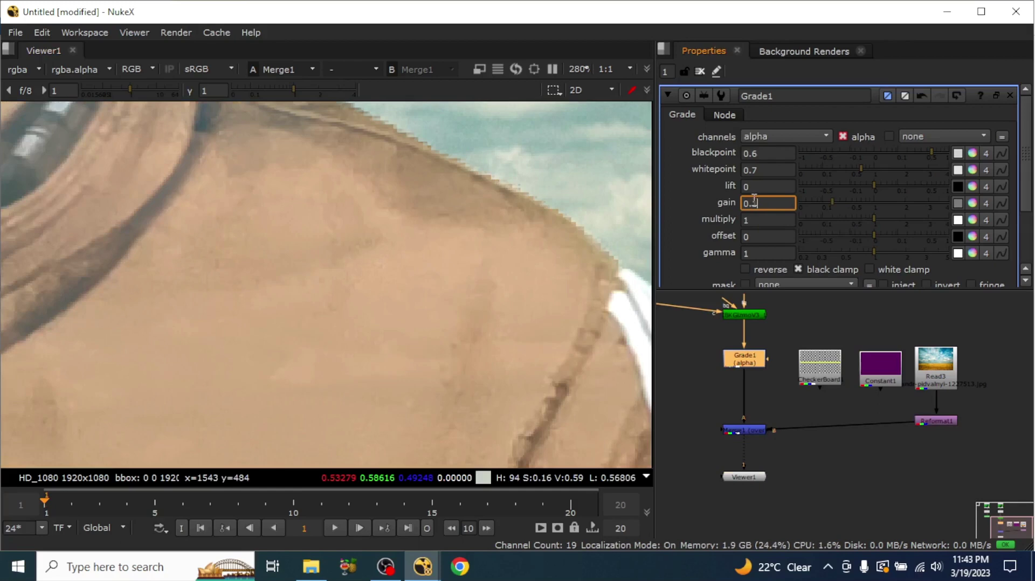
{"action": "type", "text": "0.39"}
{"action": "key", "text": "Return"}
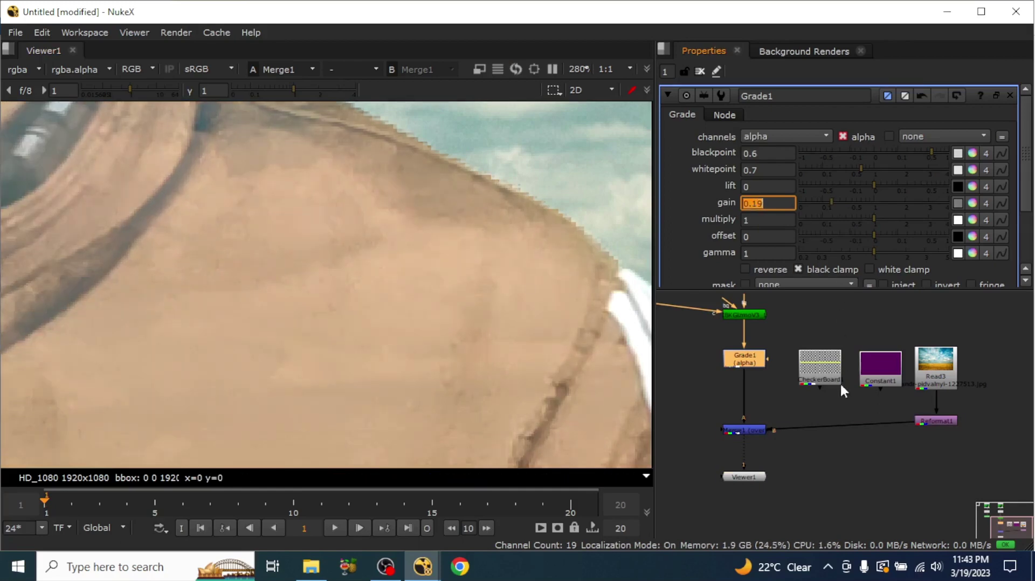
{"action": "left_click", "coordinate": [833, 470]}
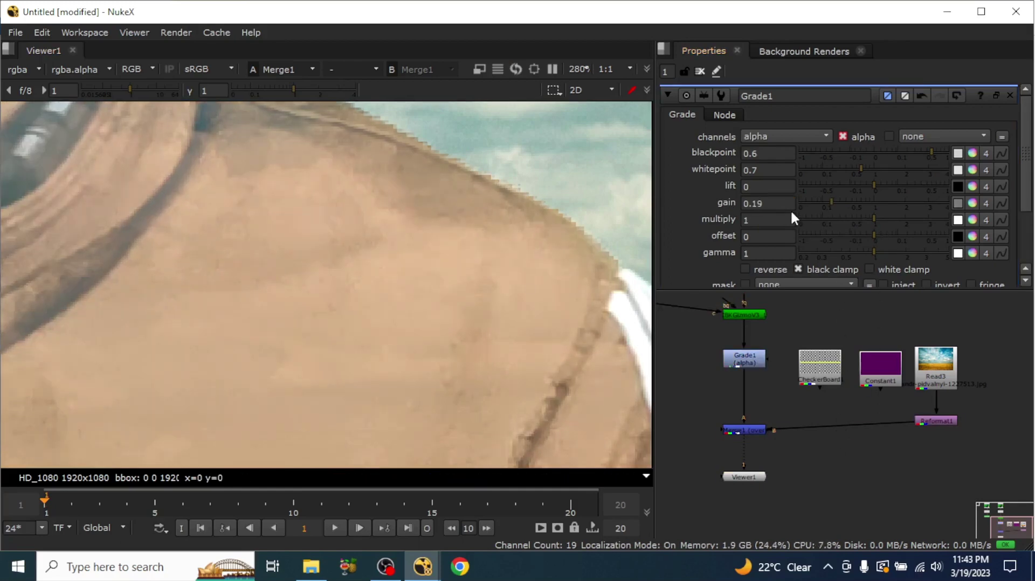
Raise the alpha Grade's gain to 0.21, then reset it to 1.
{"action": "left_click_drag", "start_coordinate": [831, 203], "coordinate": [834, 203]}
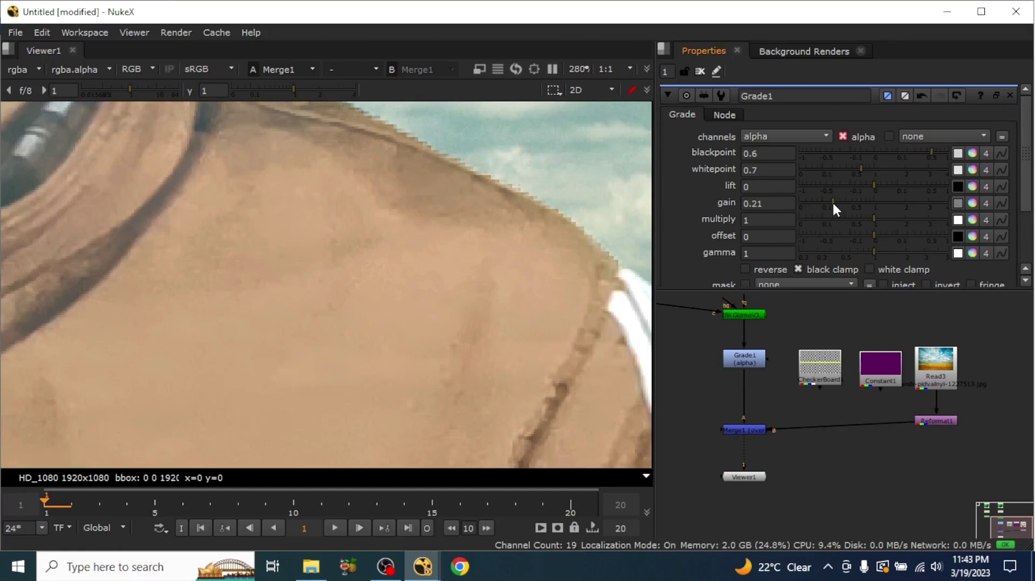
{"action": "left_click", "coordinate": [748, 358]}
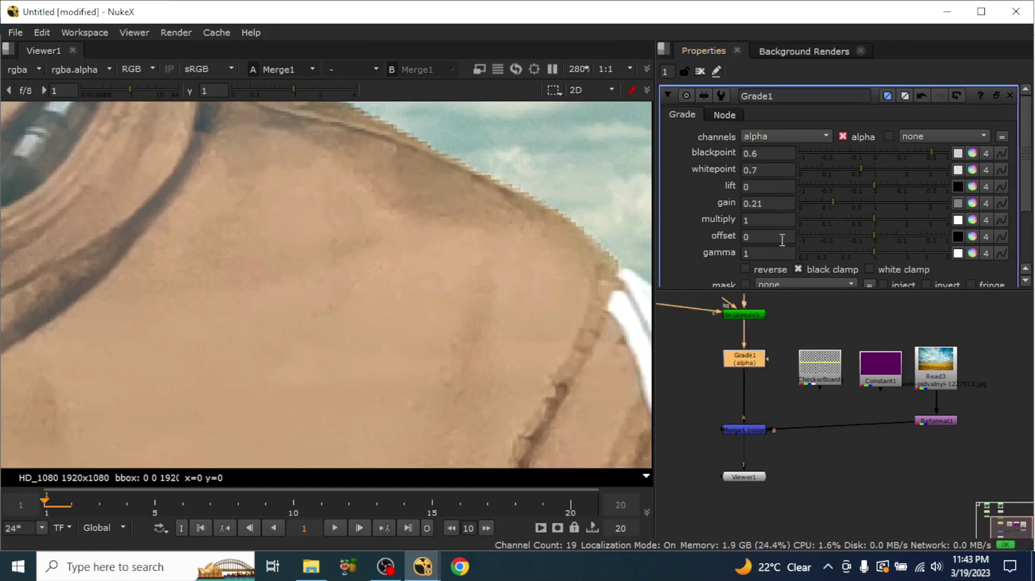
{"action": "left_click", "coordinate": [759, 203]}
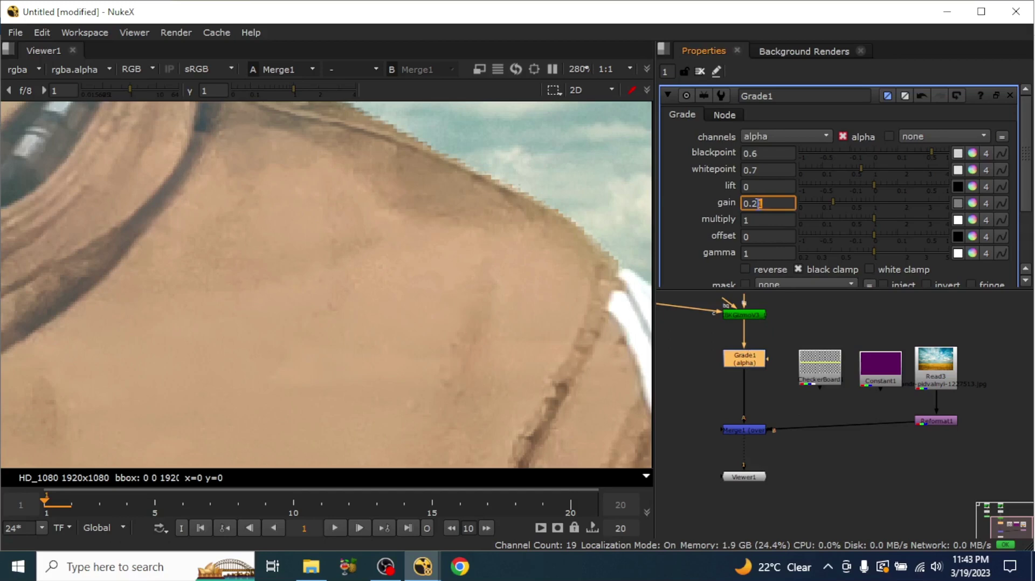
{"action": "key", "text": "BackSpace"}
{"action": "key", "text": "BackSpace"}
{"action": "key", "text": "BackSpace"}
{"action": "key", "text": "BackSpace"}
{"action": "type", "text": "1"}
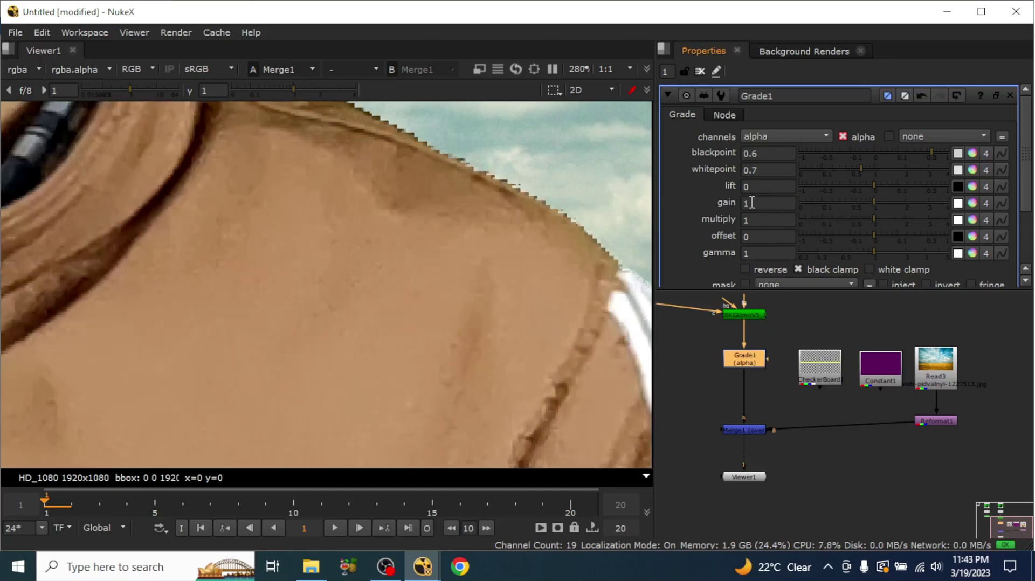
Try a gain of 0.7 on the alpha Grade, then set it to 0.19.
{"action": "key", "text": "Down"}
{"action": "key", "text": "Down"}
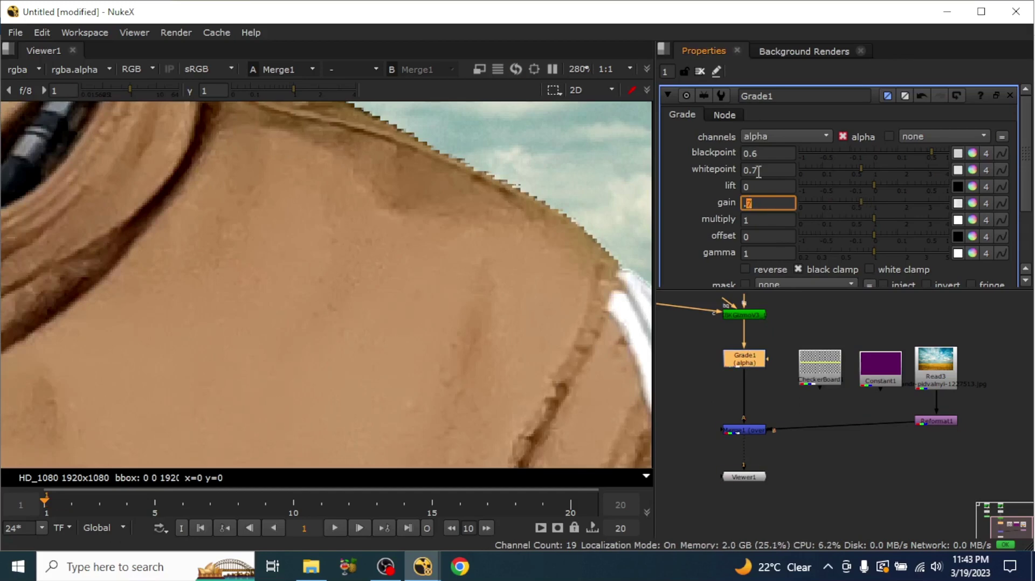
{"action": "type", "text": "1"}
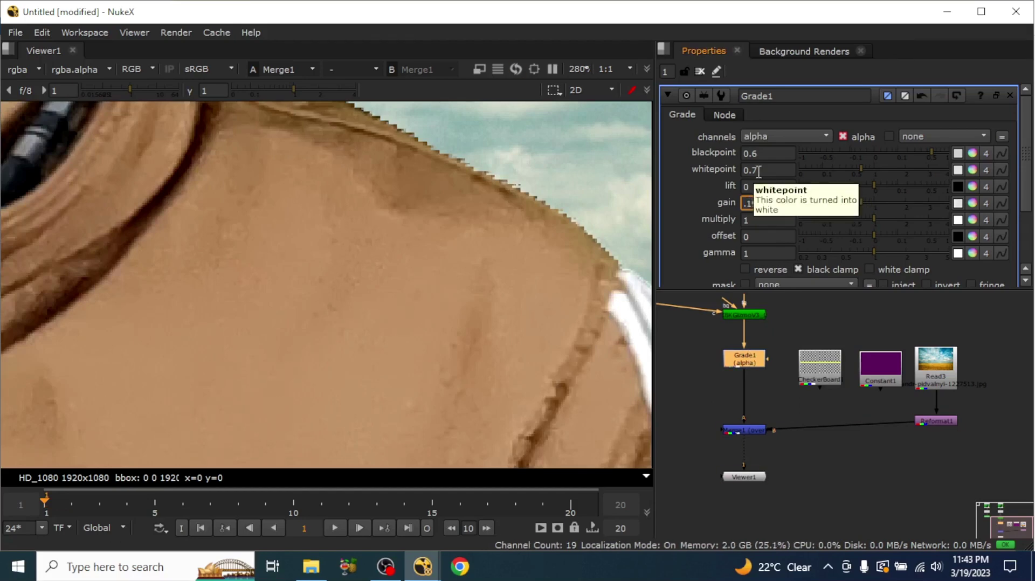
{"action": "key", "text": "Return"}
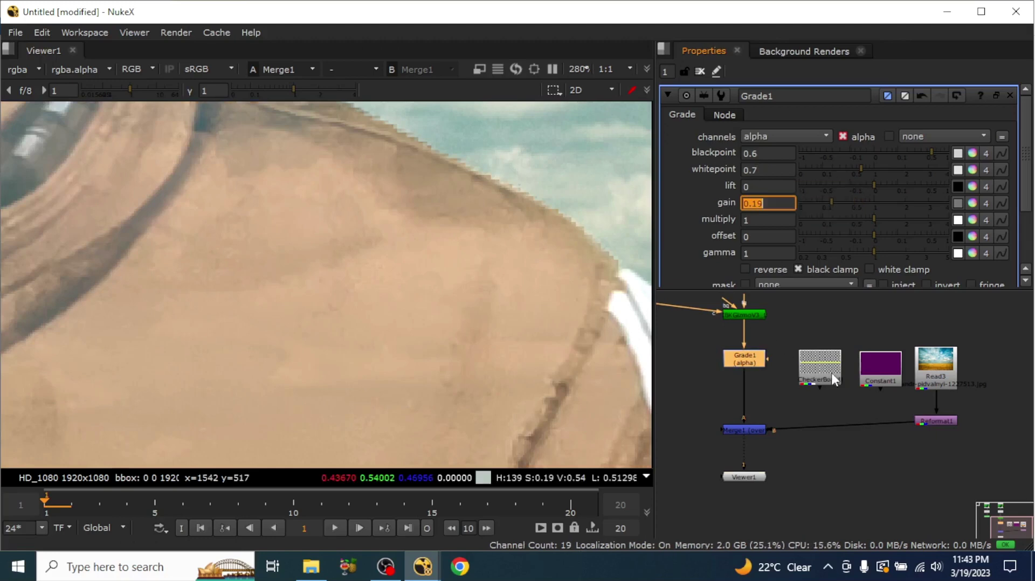
{"action": "left_click", "coordinate": [813, 414]}
Fine-tune the alpha Grade's gain through 0.21 and 0.22, ending at 0.19, and check the whole subject.
{"action": "mouse_move", "coordinate": [829, 202]}
{"action": "left_mouse_down"}
{"action": "mouse_move", "coordinate": [817, 199]}
{"action": "mouse_move", "coordinate": [835, 211]}
{"action": "left_mouse_up"}
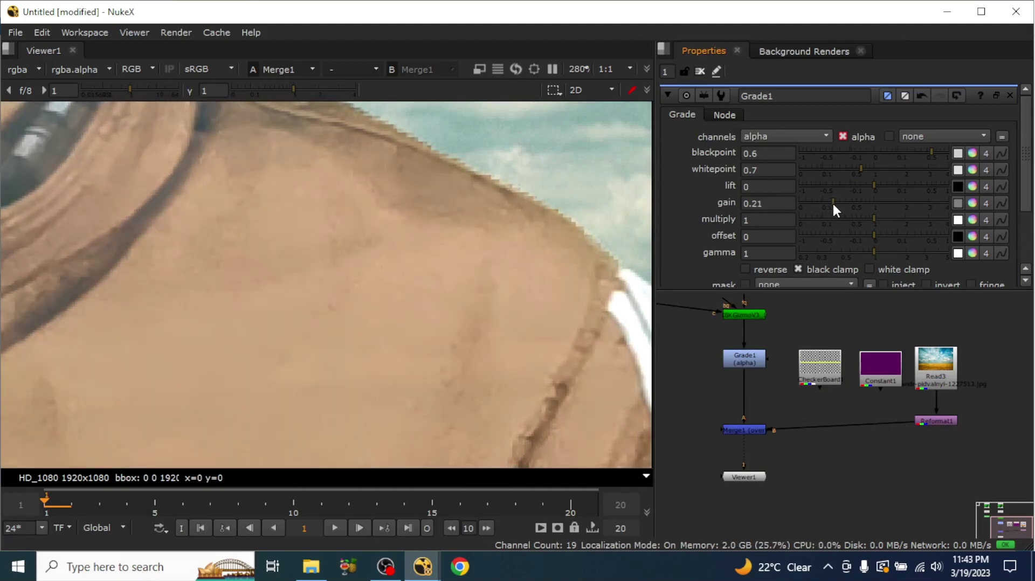
{"action": "left_click", "coordinate": [833, 205]}
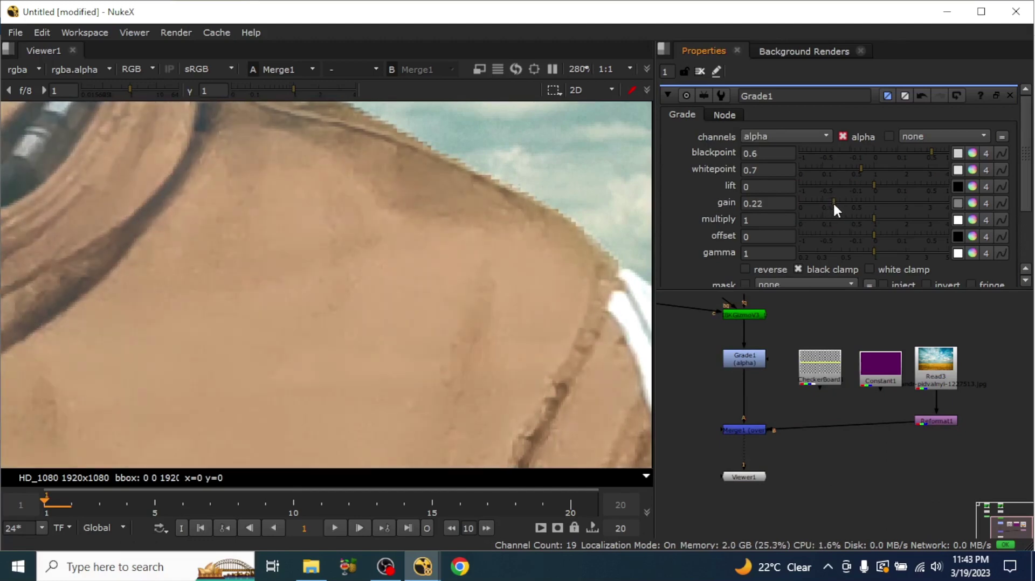
{"action": "left_click_drag", "start_coordinate": [834, 206], "coordinate": [832, 205]}
{"action": "scroll", "coordinate": [378, 270], "scroll_direction": "down", "scroll_amount": 5}
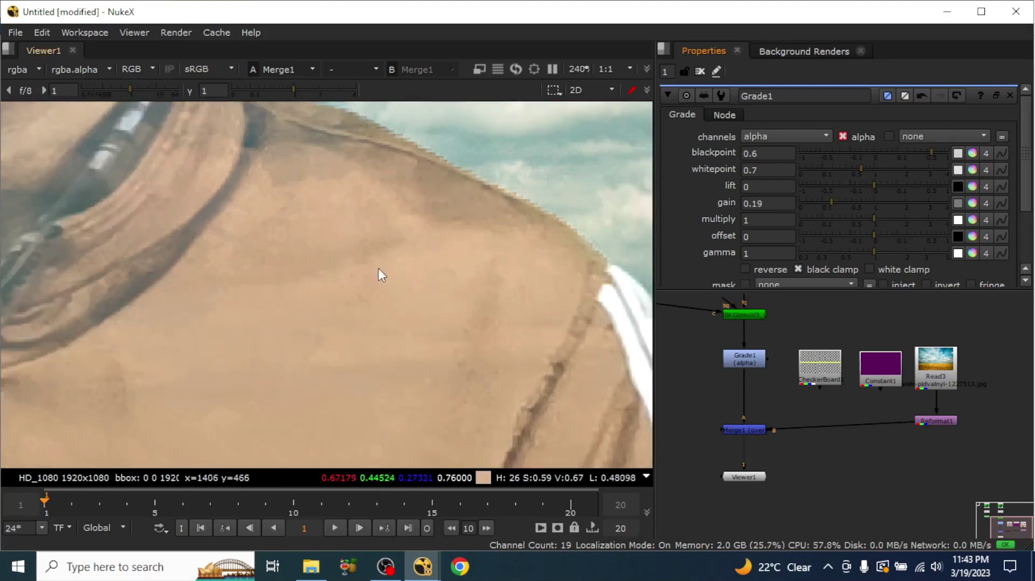
{"action": "scroll", "coordinate": [420, 286], "scroll_direction": "down", "scroll_amount": 2}
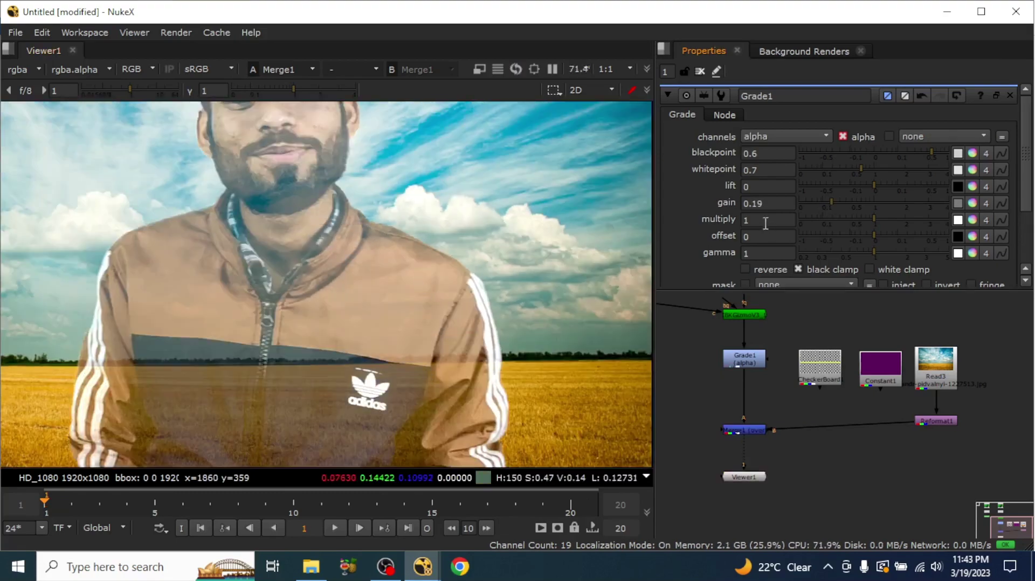
Raise the alpha Grade's gain to 0.23 and check the full composite.
{"action": "scroll", "coordinate": [639, 330], "scroll_direction": "up", "scroll_amount": 2}
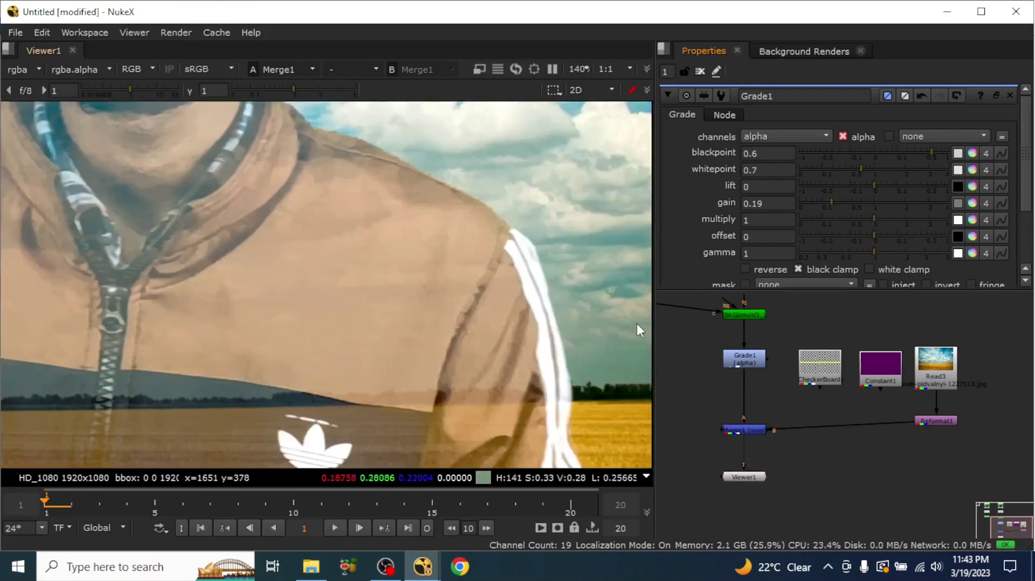
{"action": "left_click", "coordinate": [834, 204]}
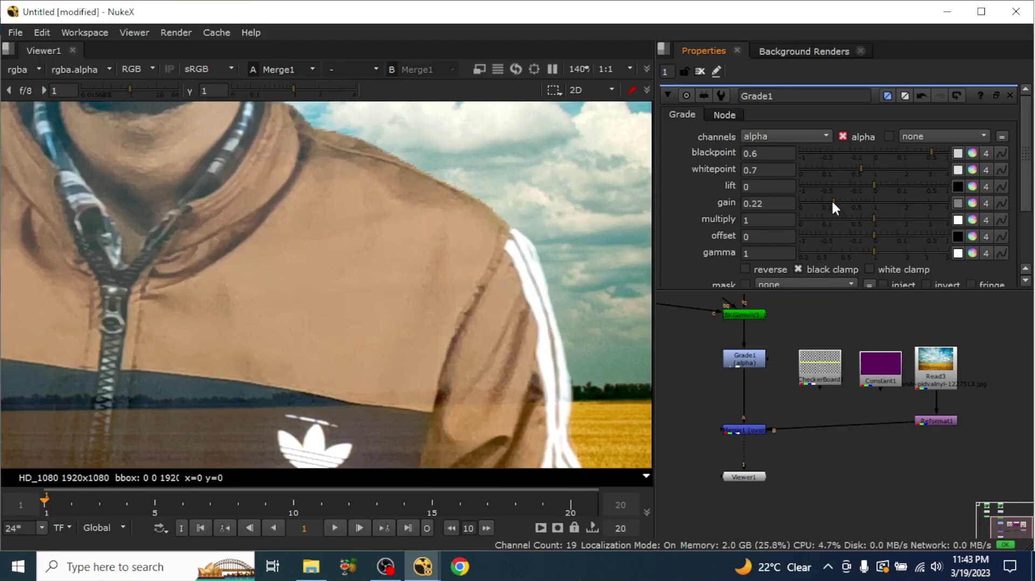
{"action": "left_click", "coordinate": [833, 202]}
{"action": "left_click", "coordinate": [834, 199]}
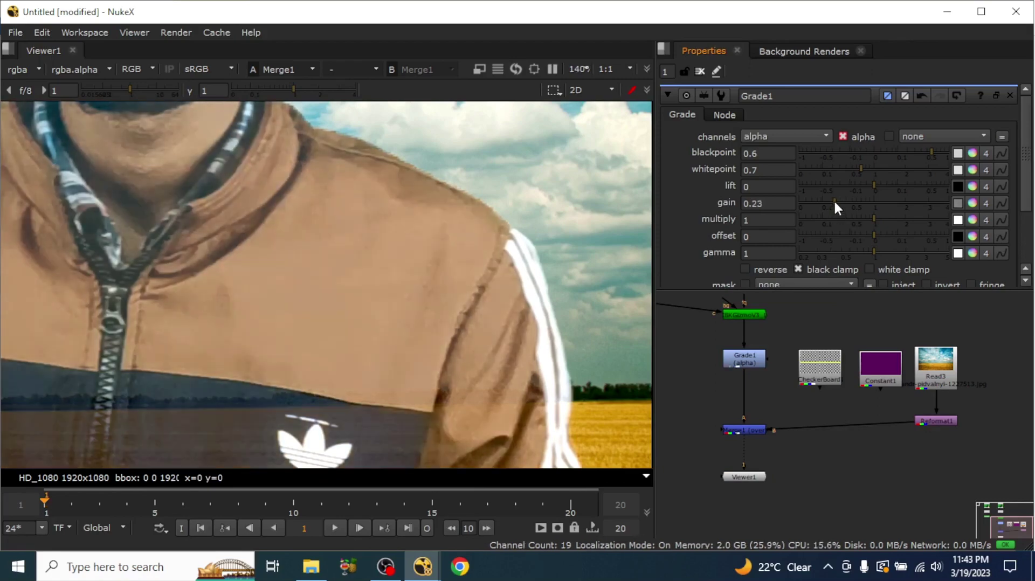
{"action": "scroll", "coordinate": [443, 315], "scroll_direction": "down", "scroll_amount": 4}
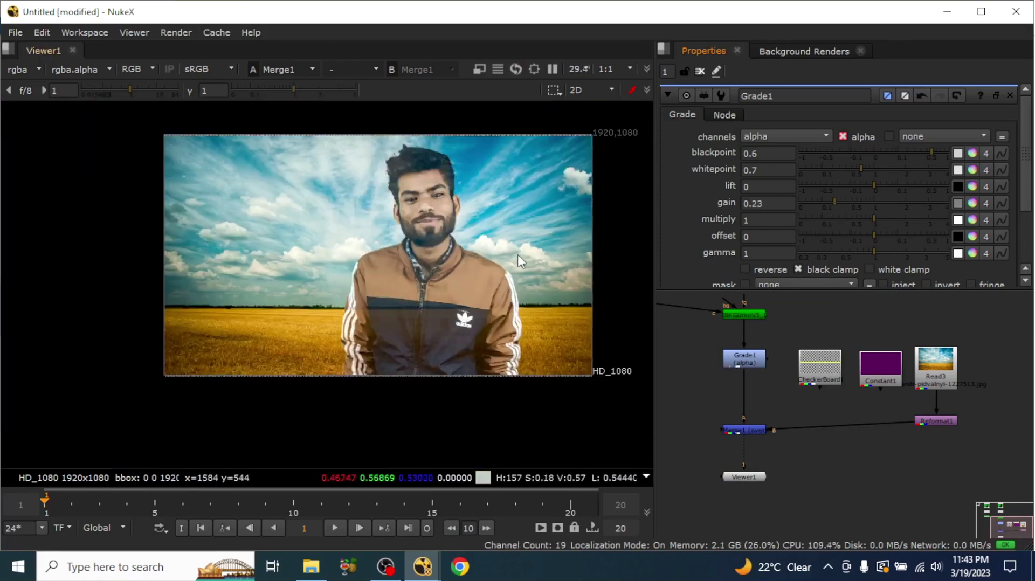
Raise the alpha Grade's gain to 0.28 and check the jacket's shoulder and sleeve edges against the background.
{"action": "scroll", "coordinate": [495, 253], "scroll_direction": "up", "scroll_amount": 2}
{"action": "scroll", "coordinate": [495, 254], "scroll_direction": "up", "scroll_amount": 6}
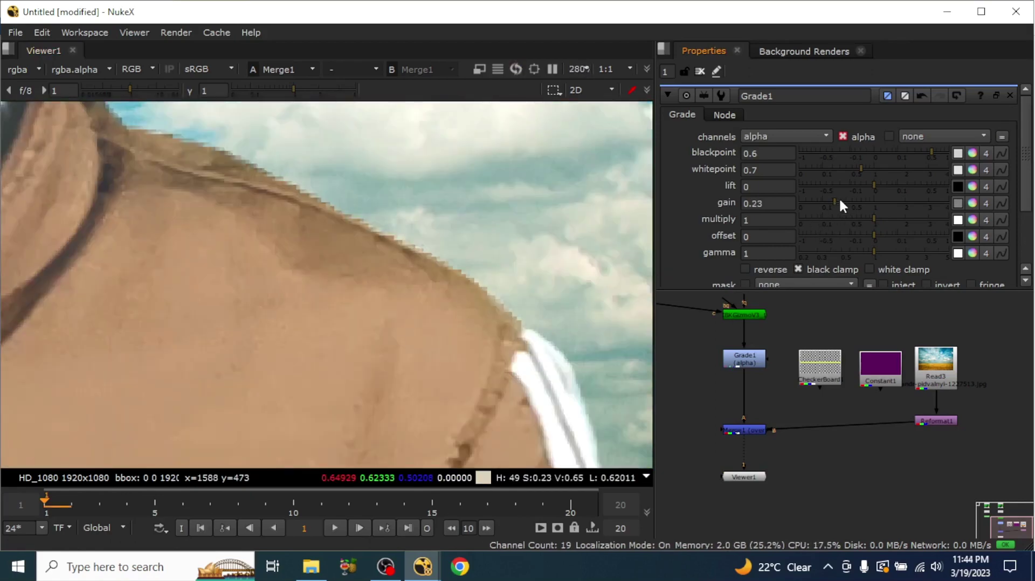
{"action": "left_click", "coordinate": [837, 200]}
{"action": "left_click_drag", "start_coordinate": [835, 198], "coordinate": [838, 199]}
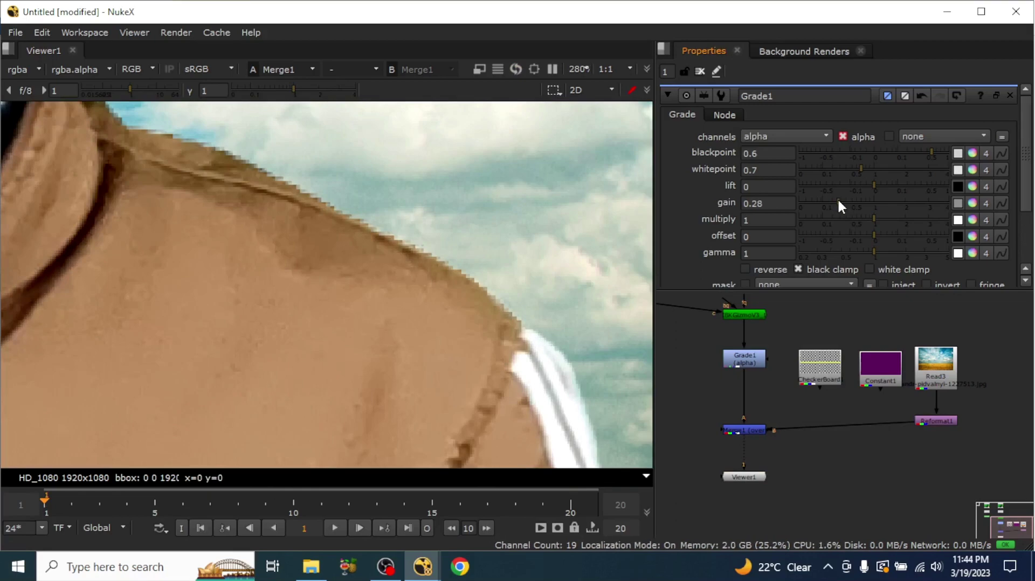
{"action": "scroll", "coordinate": [411, 326], "scroll_direction": "down", "scroll_amount": 6}
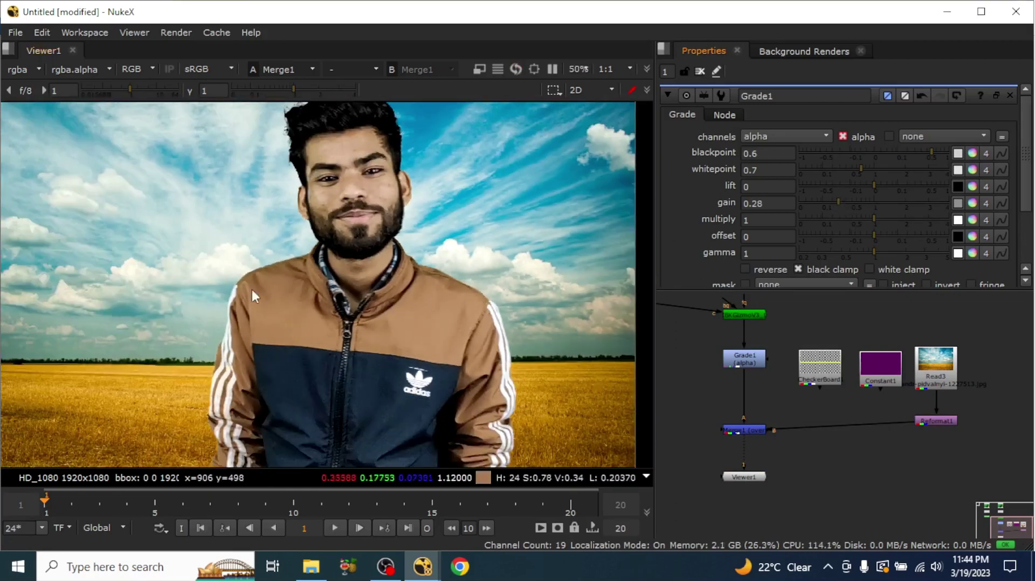
{"action": "scroll", "coordinate": [461, 334], "scroll_direction": "up", "scroll_amount": 6}
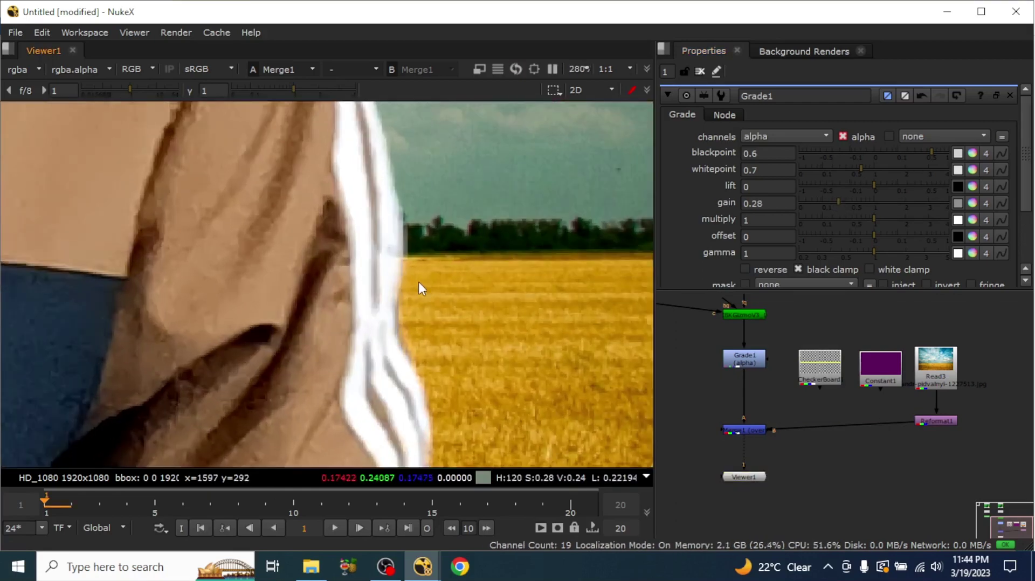
{"action": "scroll", "coordinate": [394, 178], "scroll_direction": "up", "scroll_amount": 3}
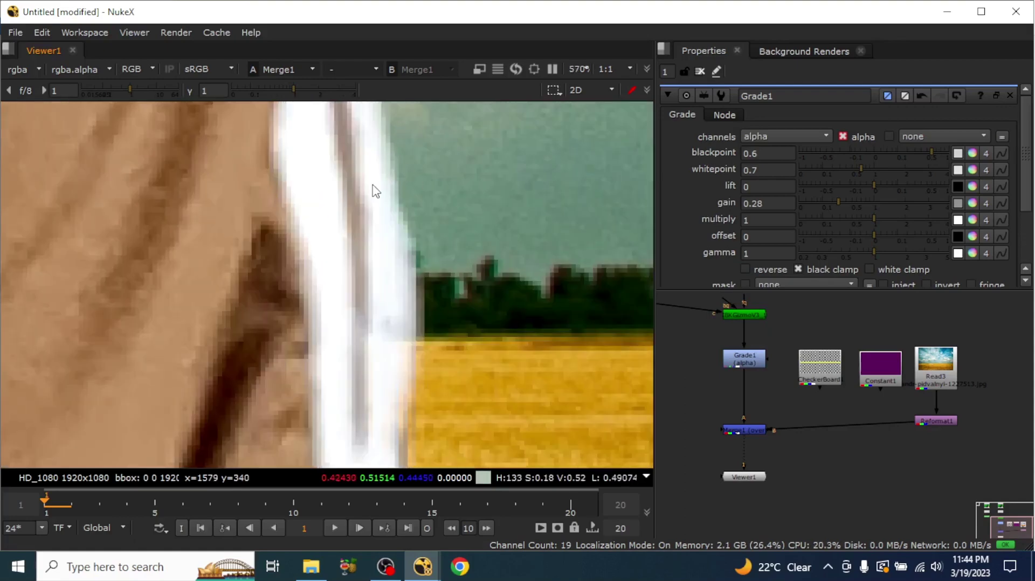
{"action": "scroll", "coordinate": [382, 196], "scroll_direction": "down", "scroll_amount": 5}
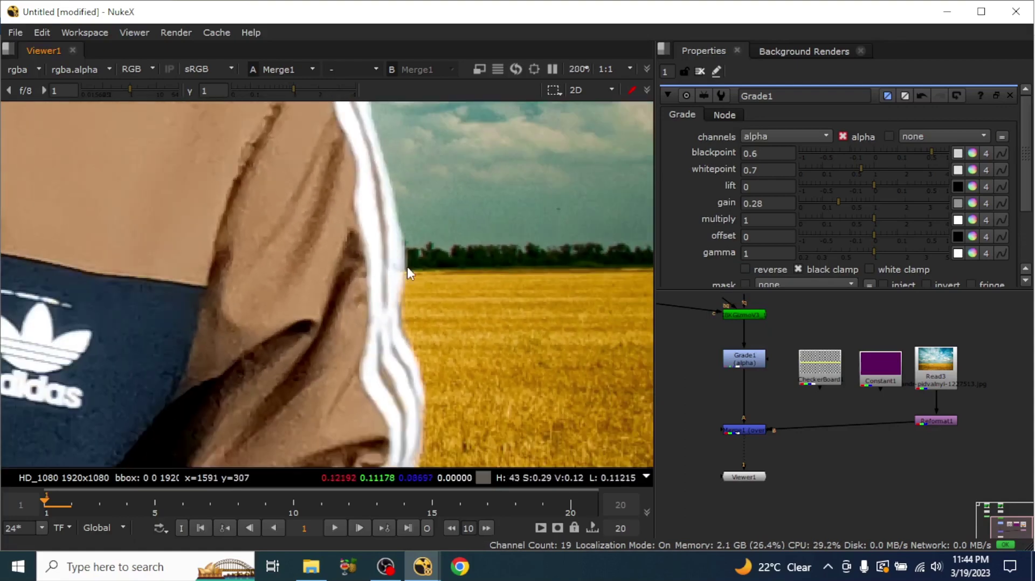
{"action": "scroll", "coordinate": [377, 291], "scroll_direction": "down", "scroll_amount": 6}
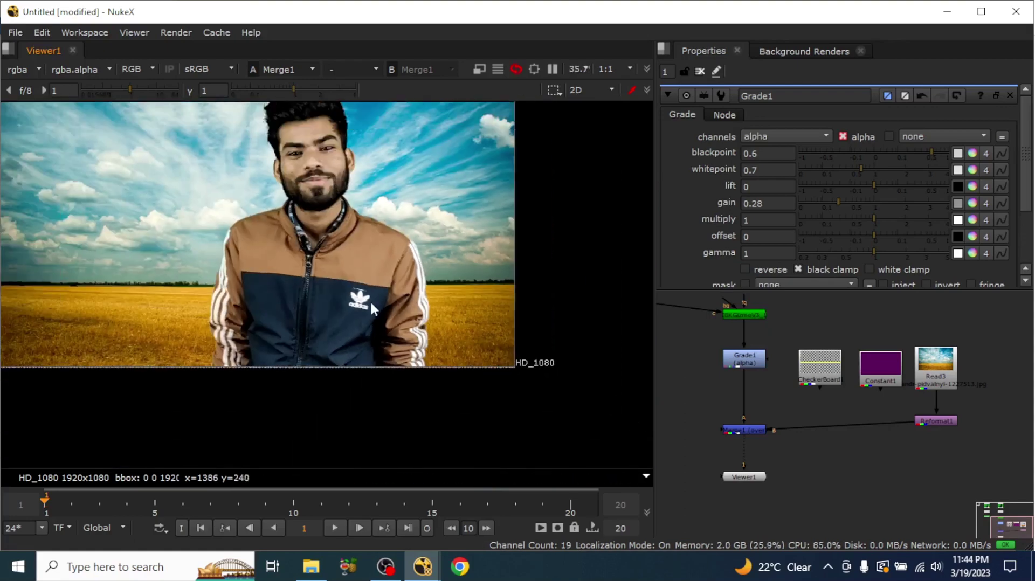
{"action": "scroll", "coordinate": [353, 291], "scroll_direction": "up", "scroll_amount": 2}
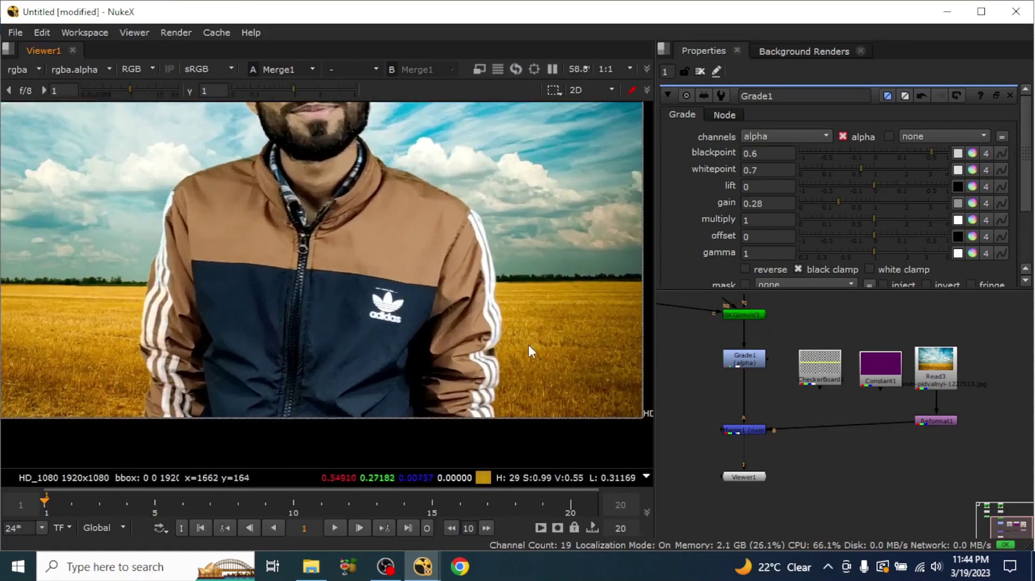
{"action": "scroll", "coordinate": [372, 278], "scroll_direction": "down", "scroll_amount": 3}
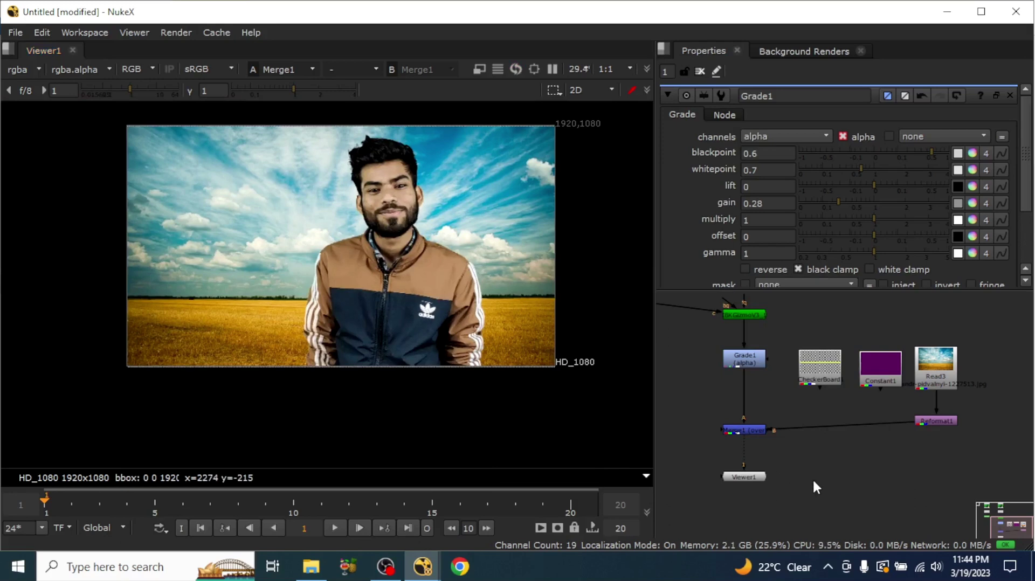
Insert a Transform node between the alpha Grade and the merge, and shift the subject left to about x -346, y 18.
{"action": "key", "text": "Tab"}
{"action": "type", "text": "r"}
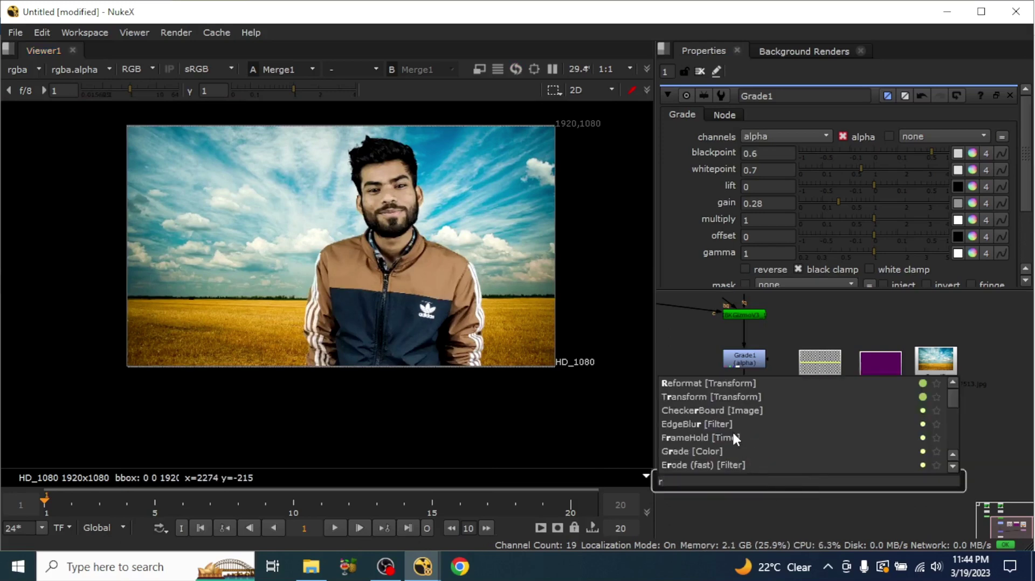
{"action": "left_click", "coordinate": [732, 397]}
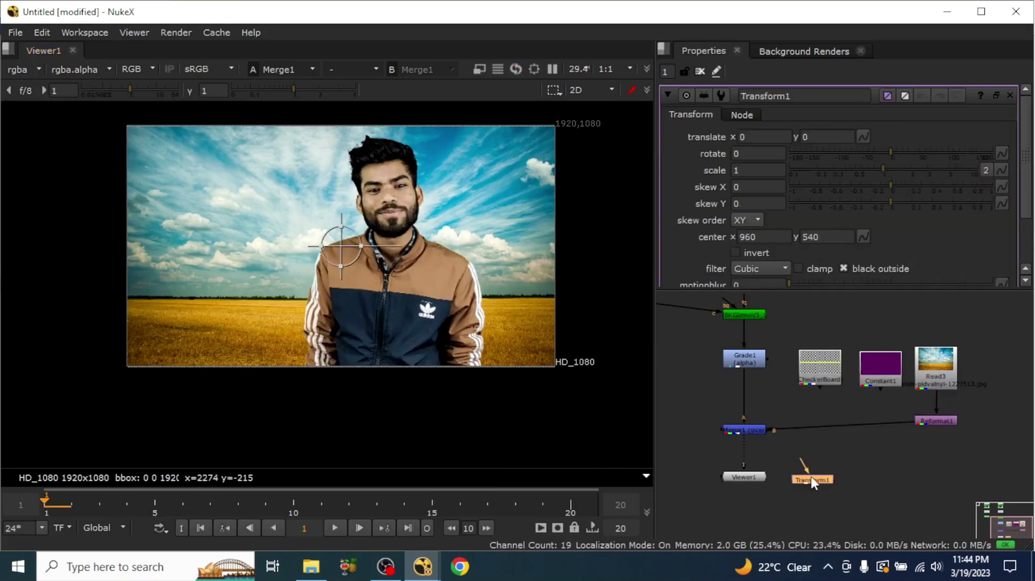
{"action": "left_click_drag", "start_coordinate": [706, 386], "coordinate": [750, 396]}
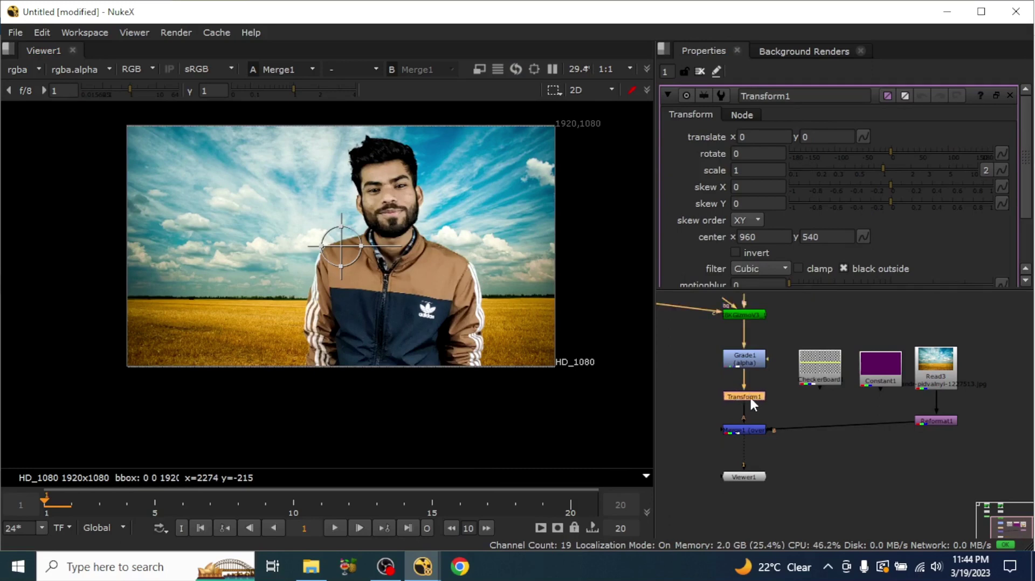
{"action": "left_click_drag", "start_coordinate": [347, 248], "coordinate": [269, 244]}
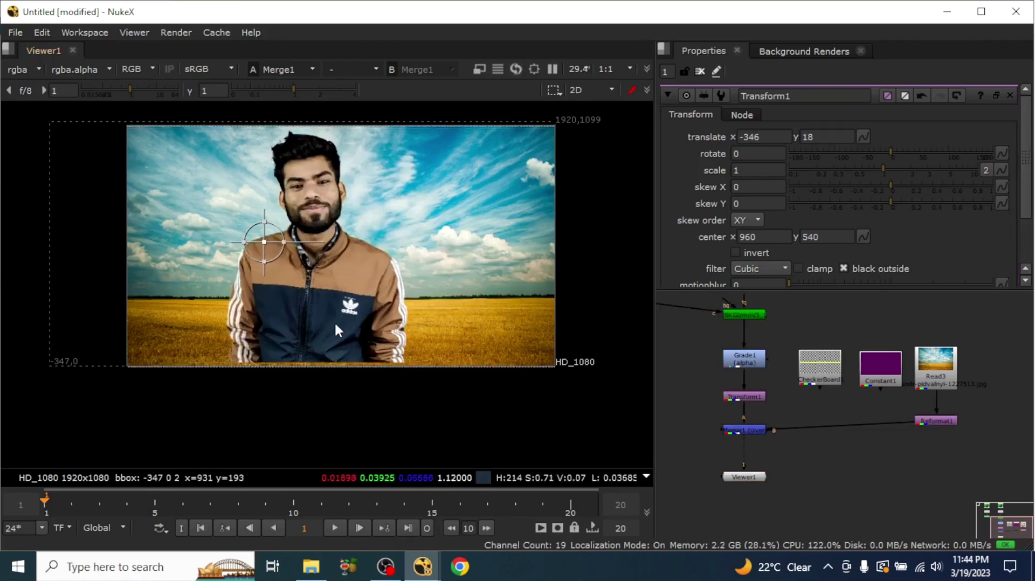
Tidy the node graph by setting the Grade and Transform beside the main chain, with dots squaring their connections.
{"action": "scroll", "coordinate": [820, 461], "scroll_direction": "down", "scroll_amount": 1}
{"action": "scroll", "coordinate": [820, 466], "scroll_direction": "up", "scroll_amount": 1}
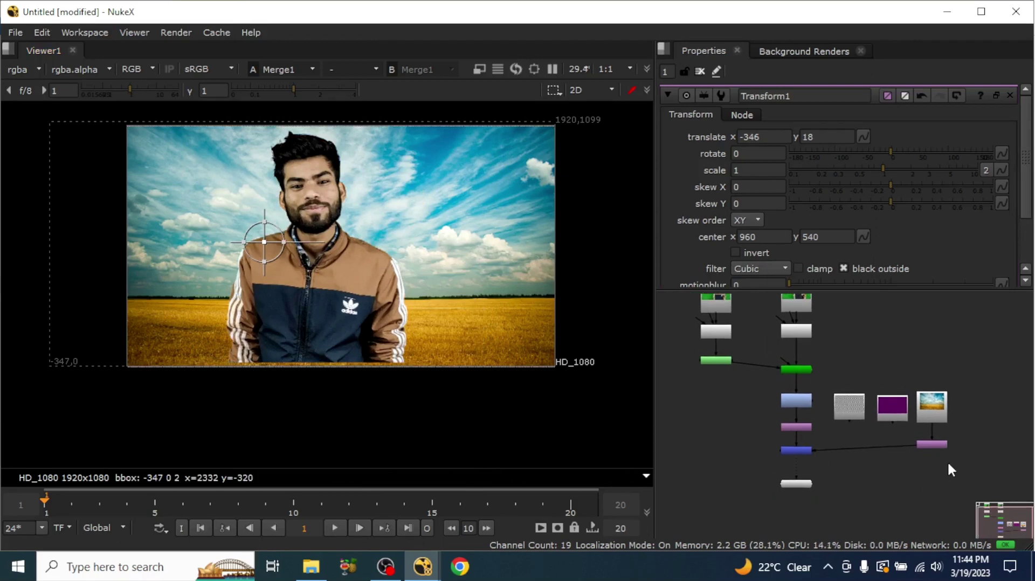
{"action": "scroll", "coordinate": [941, 453], "scroll_direction": "up", "scroll_amount": 2}
{"action": "left_click_drag", "start_coordinate": [942, 462], "coordinate": [940, 461]}
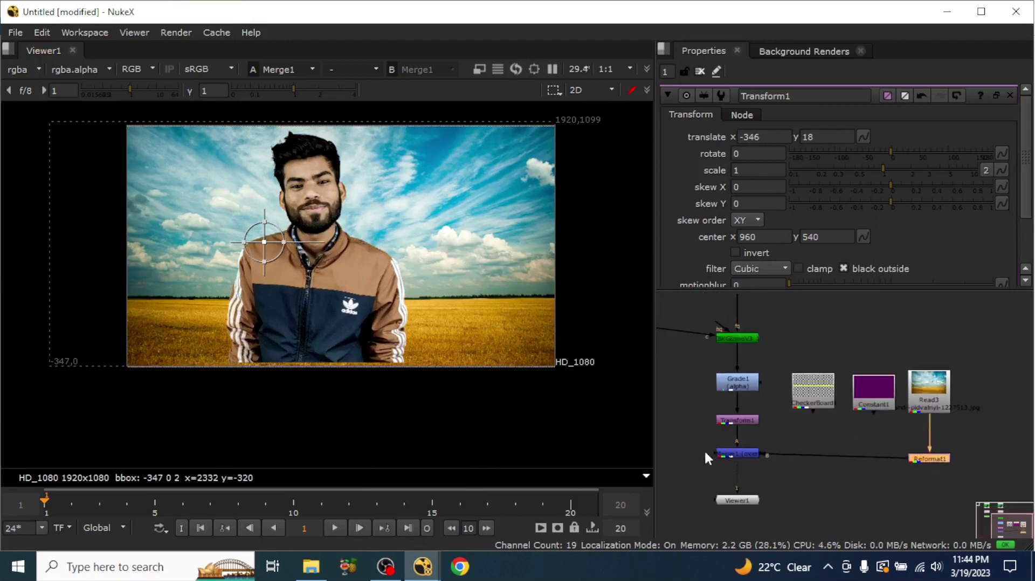
{"action": "middle_click_drag", "start_coordinate": [745, 385], "coordinate": [791, 406]}
{"action": "left_click_drag", "start_coordinate": [792, 407], "coordinate": [680, 390]}
{"action": "left_click_drag", "start_coordinate": [784, 441], "coordinate": [674, 420]}
{"action": "left_click_drag", "start_coordinate": [730, 450], "coordinate": [785, 423], "text": "ctrl"}
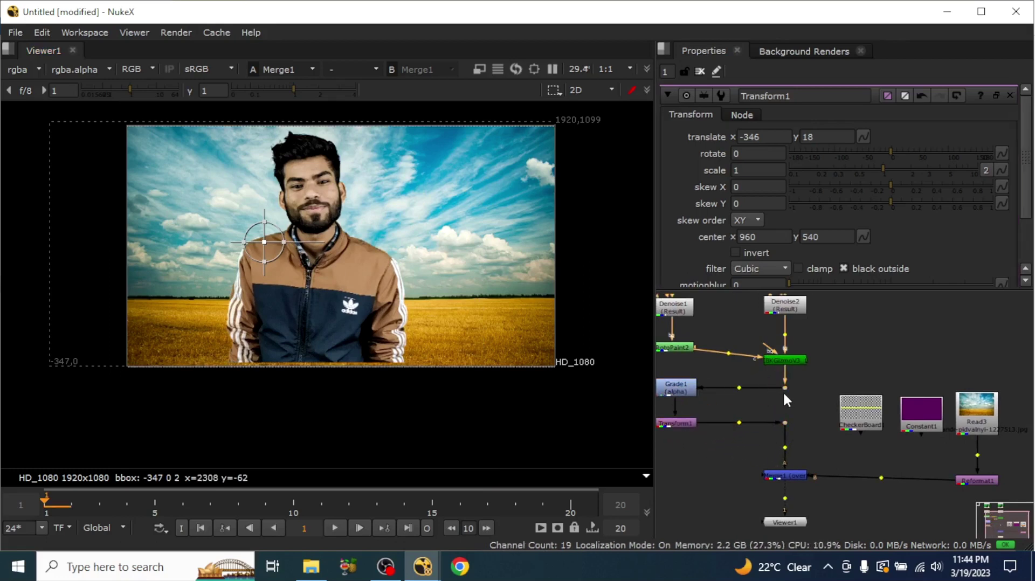
{"action": "left_click_drag", "start_coordinate": [786, 365], "coordinate": [785, 351]}
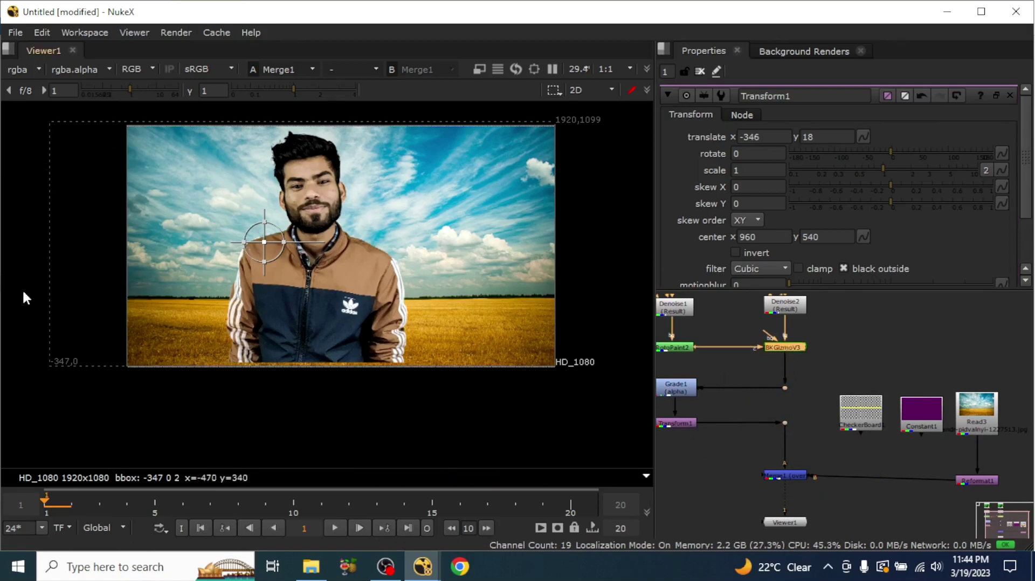
Insert a Reformat node between the merge and the viewer, then check the subject in the composite.
{"action": "middle_click_drag", "start_coordinate": [794, 459], "coordinate": [783, 361]}
{"action": "left_click_drag", "start_coordinate": [790, 426], "coordinate": [791, 449]}
{"action": "key", "text": "Tab"}
{"action": "type", "text": "re"}
{"action": "key", "text": "Return"}
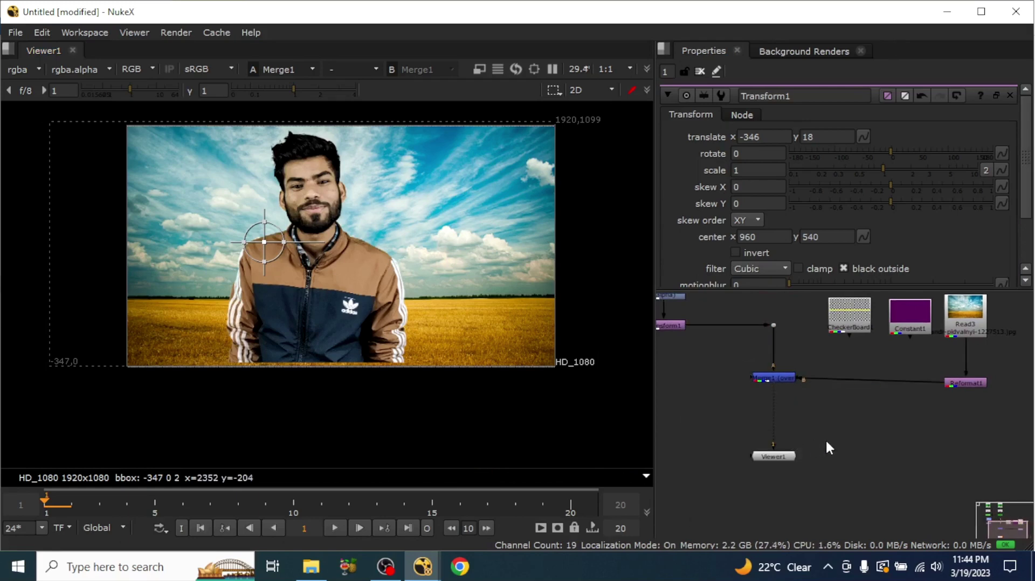
{"action": "left_click_drag", "start_coordinate": [839, 426], "coordinate": [773, 419]}
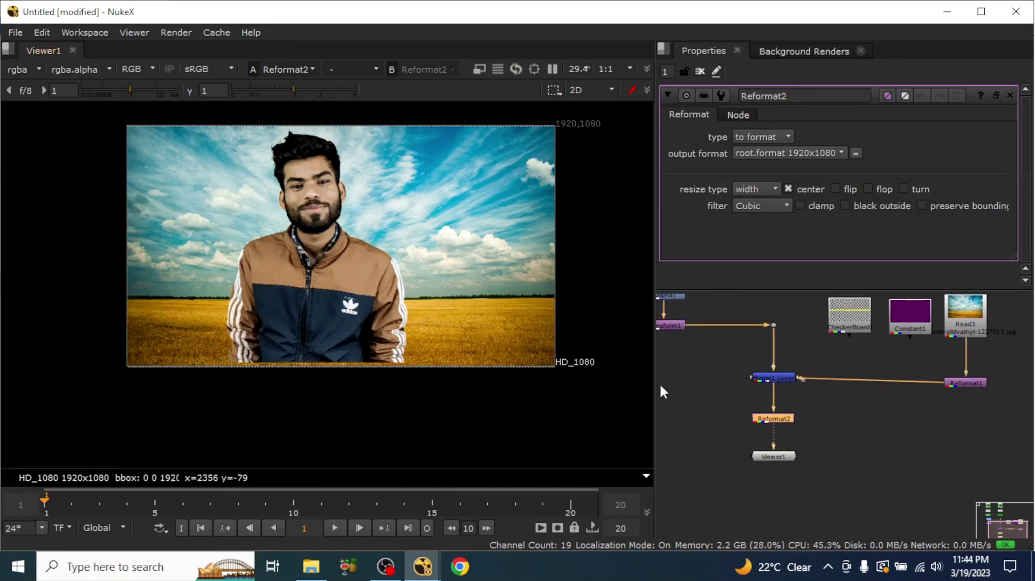
{"action": "left_click_drag", "start_coordinate": [782, 456], "coordinate": [789, 475]}
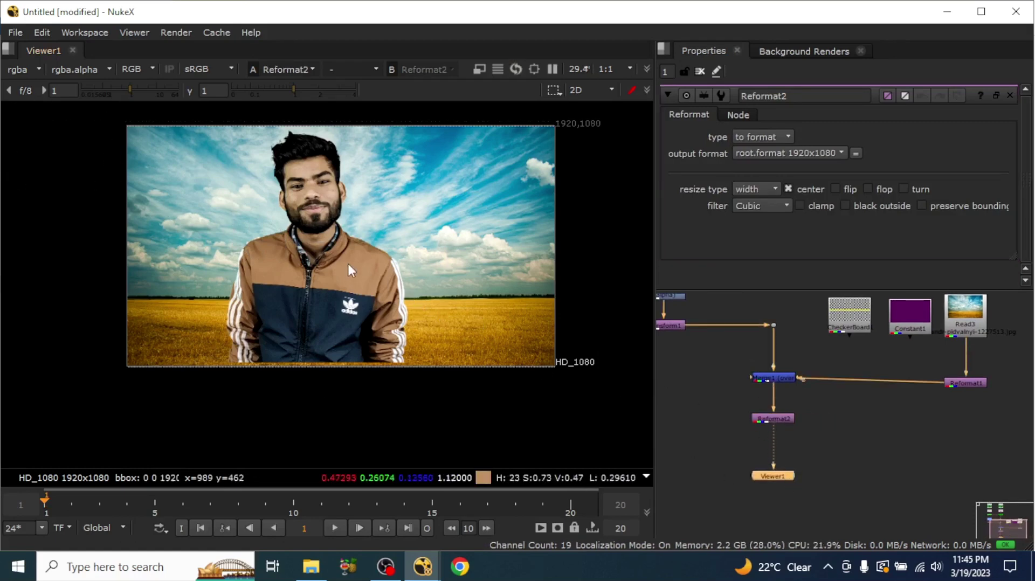
{"action": "scroll", "coordinate": [358, 280], "scroll_direction": "down", "scroll_amount": 3}
{"action": "scroll", "coordinate": [350, 278], "scroll_direction": "up", "scroll_amount": 2}
{"action": "scroll", "coordinate": [300, 206], "scroll_direction": "up", "scroll_amount": 3}
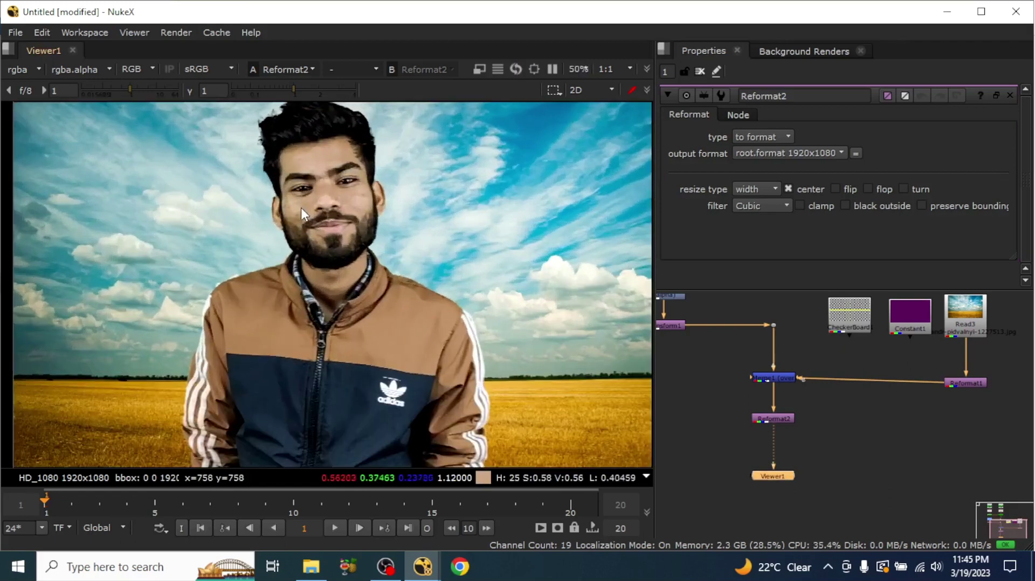
{"action": "scroll", "coordinate": [303, 216], "scroll_direction": "down", "scroll_amount": 1}
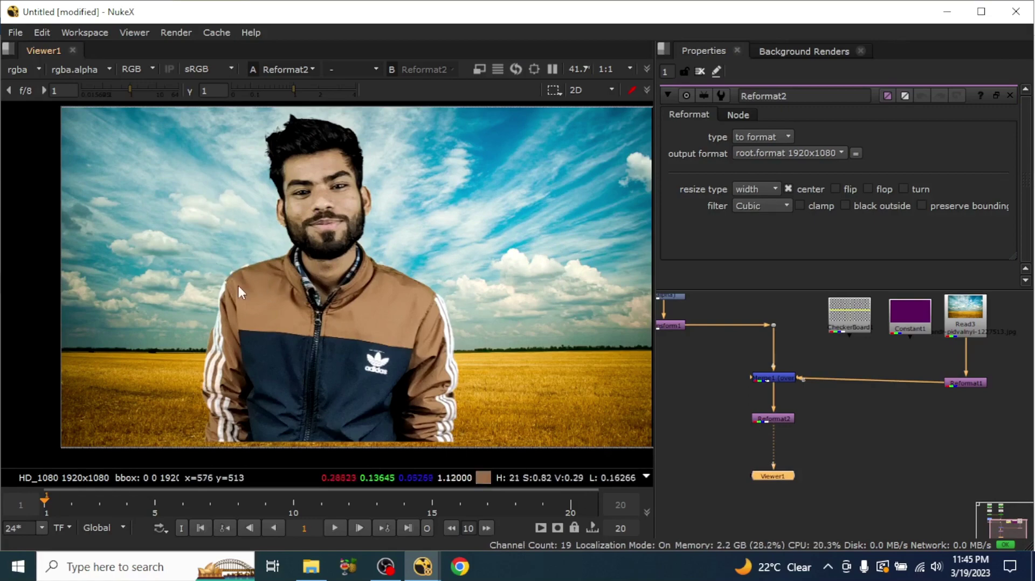
{"action": "scroll", "coordinate": [284, 233], "scroll_direction": "up", "scroll_amount": 2}
{"action": "scroll", "coordinate": [234, 225], "scroll_direction": "up", "scroll_amount": 1}
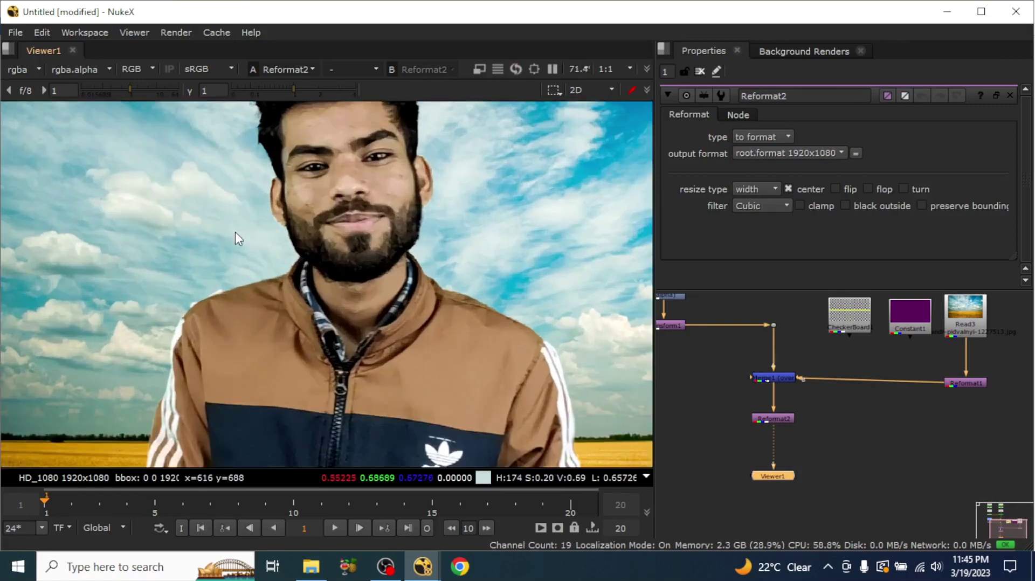
Move the viewer node lower and insert a second Merge node between the new Reformat and the viewer.
{"action": "scroll", "coordinate": [791, 389], "scroll_direction": "up", "scroll_amount": 3}
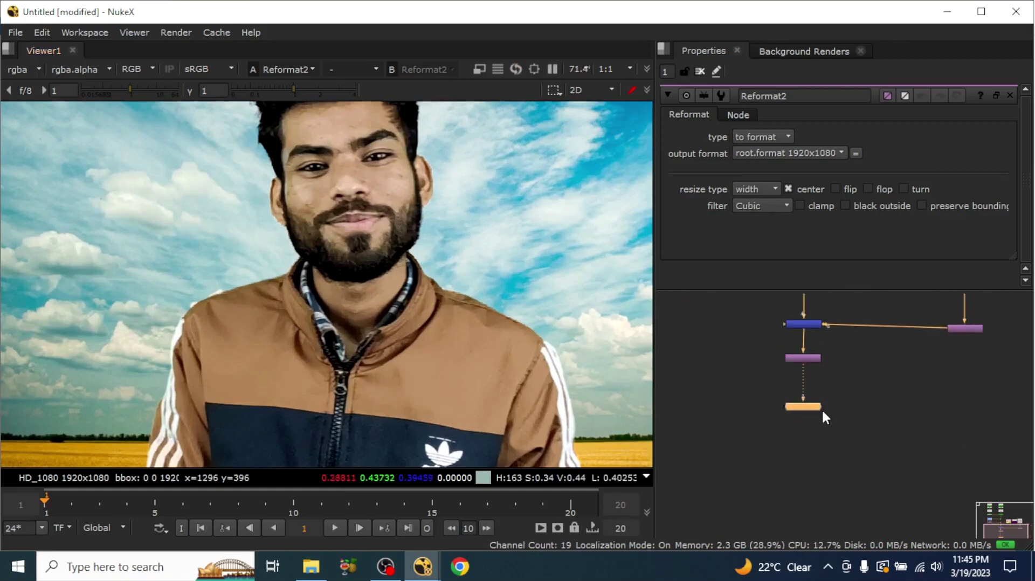
{"action": "left_click_drag", "start_coordinate": [817, 404], "coordinate": [817, 438]}
{"action": "left_click", "coordinate": [870, 402]}
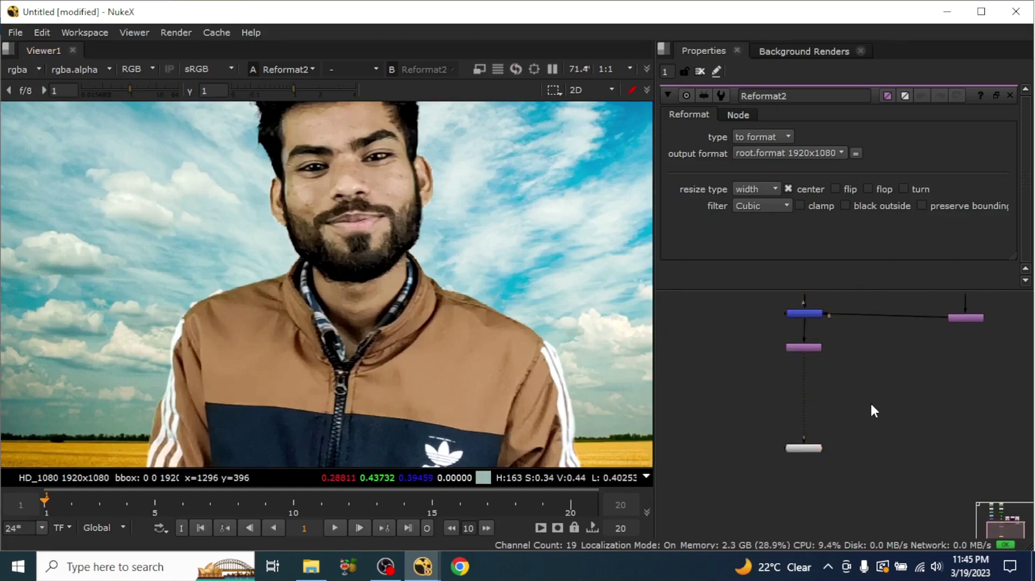
{"action": "key", "text": "m"}
{"action": "scroll", "coordinate": [872, 406], "scroll_direction": "up", "scroll_amount": 2}
{"action": "left_click_drag", "start_coordinate": [872, 405], "coordinate": [768, 405]}
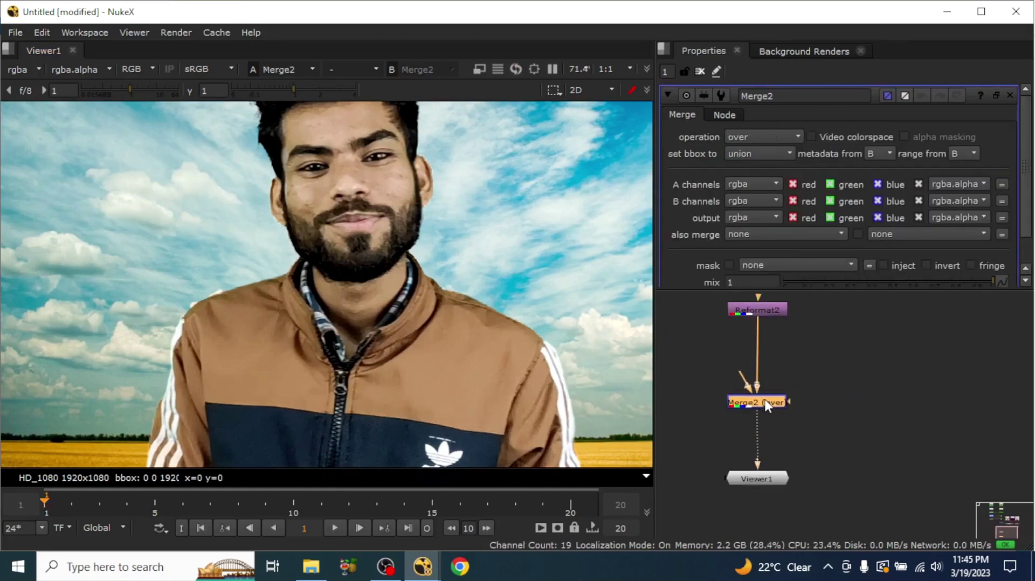
Duplicate the purple Constant node and place the copy to the left of the second merge.
{"action": "scroll", "coordinate": [791, 468], "scroll_direction": "down", "scroll_amount": 5}
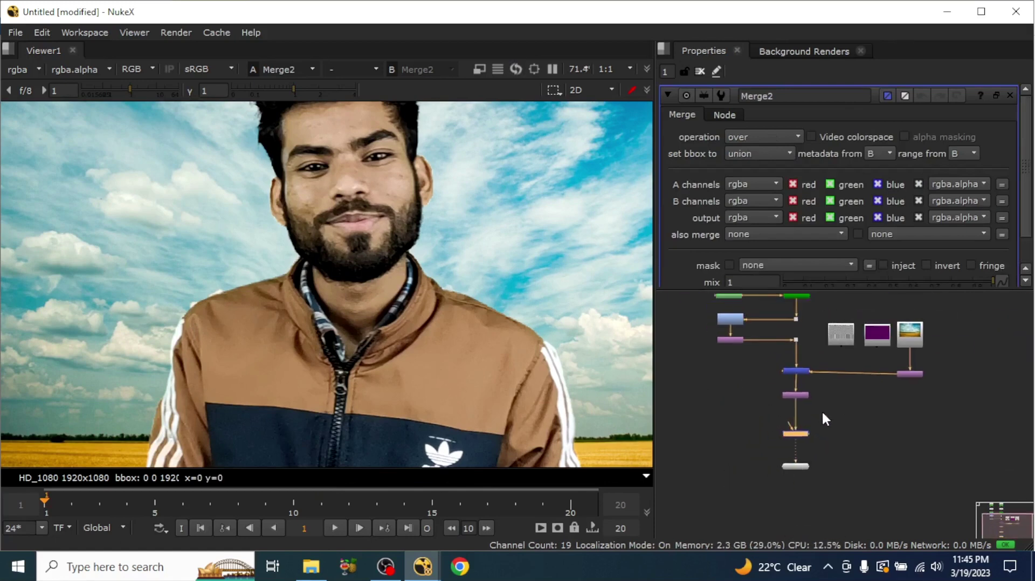
{"action": "left_click", "coordinate": [901, 340]}
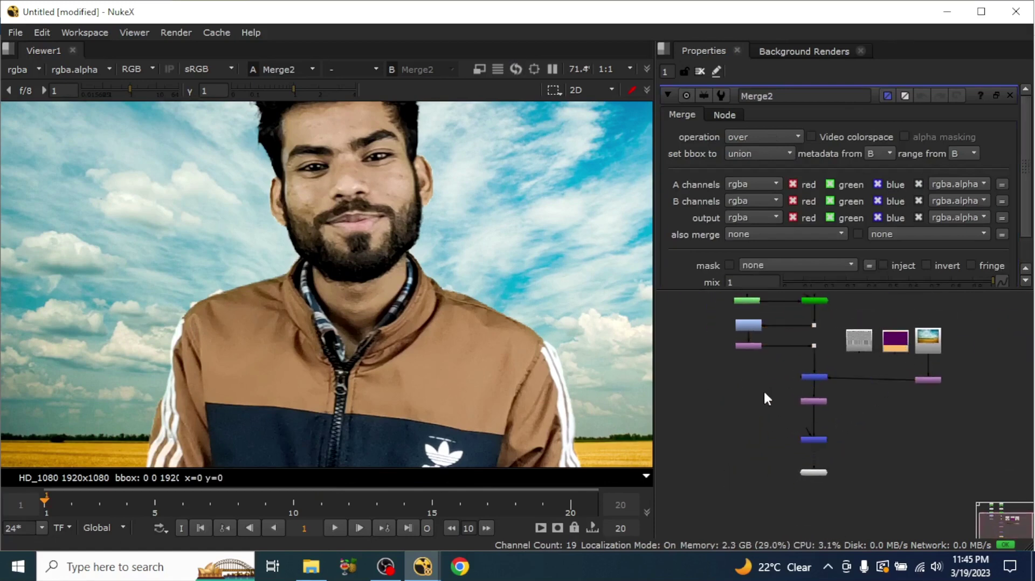
{"action": "scroll", "coordinate": [716, 405], "scroll_direction": "up", "scroll_amount": 2}
{"action": "left_click", "coordinate": [710, 408]}
{"action": "key", "text": "ctrl+v"}
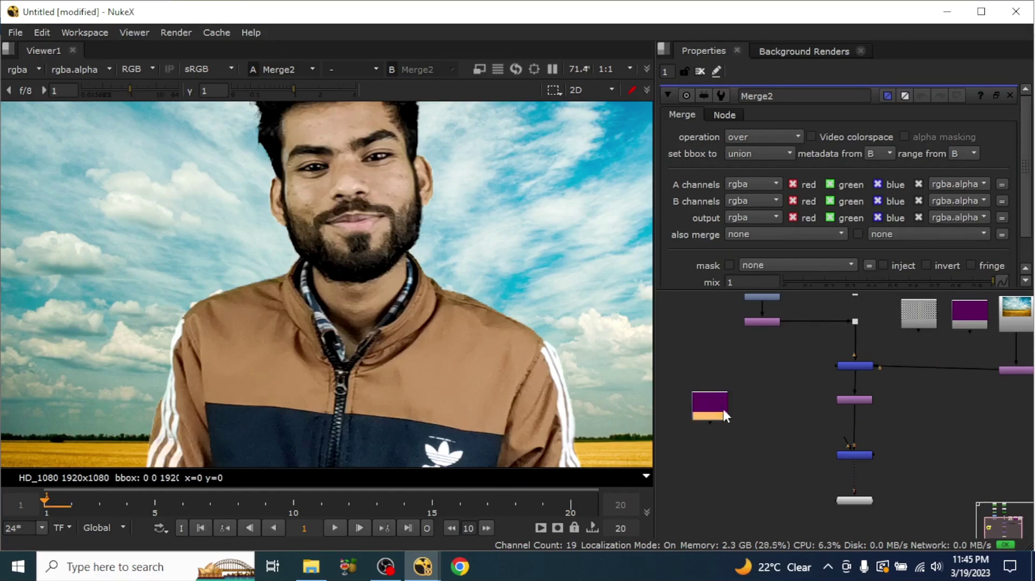
{"action": "scroll", "coordinate": [723, 409], "scroll_direction": "up", "scroll_amount": 3}
{"action": "left_click_drag", "start_coordinate": [717, 419], "coordinate": [762, 410]}
Add a third Merge node, feed it into the second merge's A input, and connect its B input to the copied Constant.
{"action": "left_click_drag", "start_coordinate": [952, 455], "coordinate": [828, 501]}
{"action": "left_click", "coordinate": [738, 484]}
{"action": "key", "text": "m"}
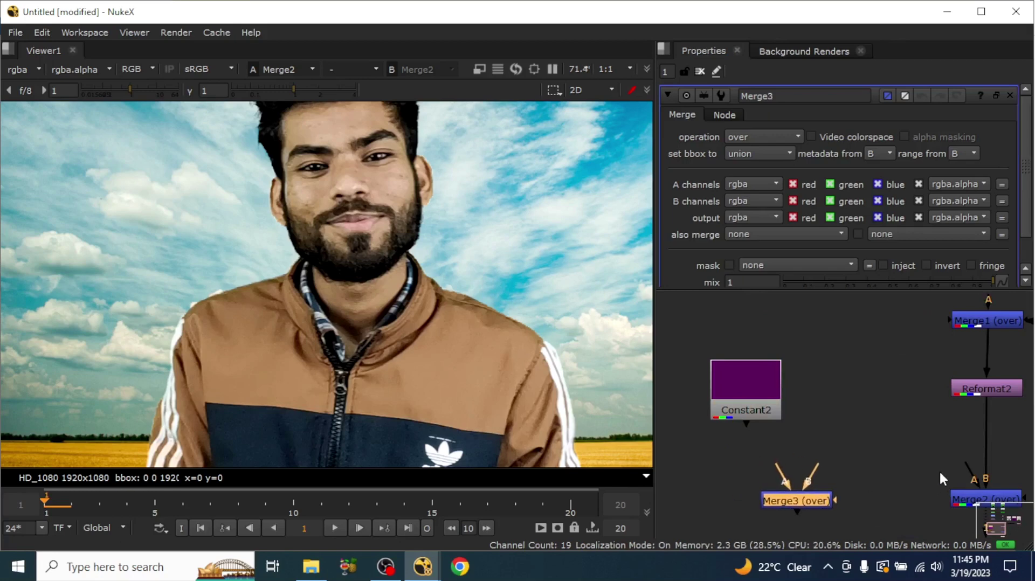
{"action": "left_click_drag", "start_coordinate": [968, 461], "coordinate": [762, 503]}
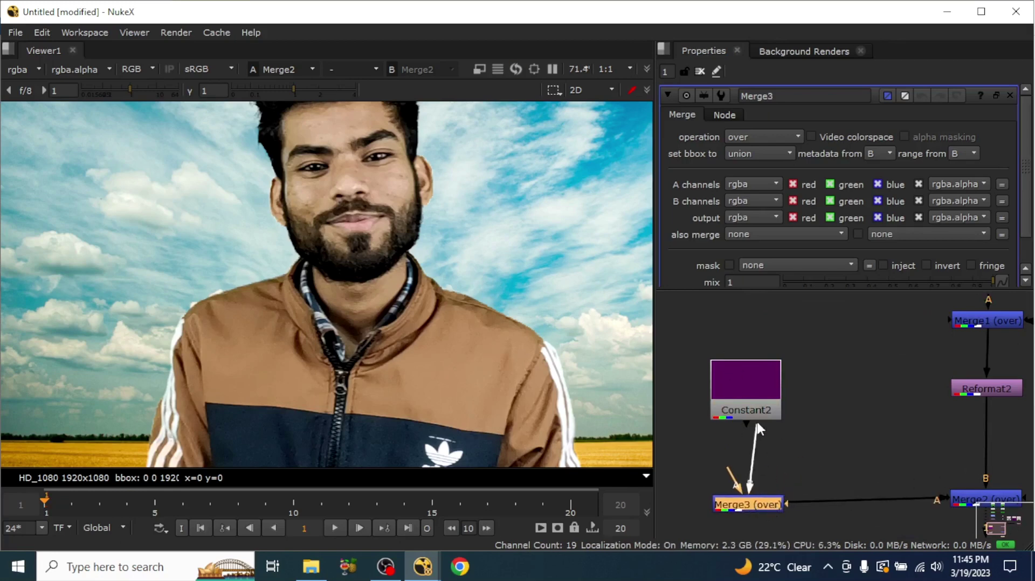
{"action": "left_click_drag", "start_coordinate": [765, 442], "coordinate": [753, 424]}
{"action": "middle_click_drag", "start_coordinate": [752, 424], "coordinate": [813, 402]}
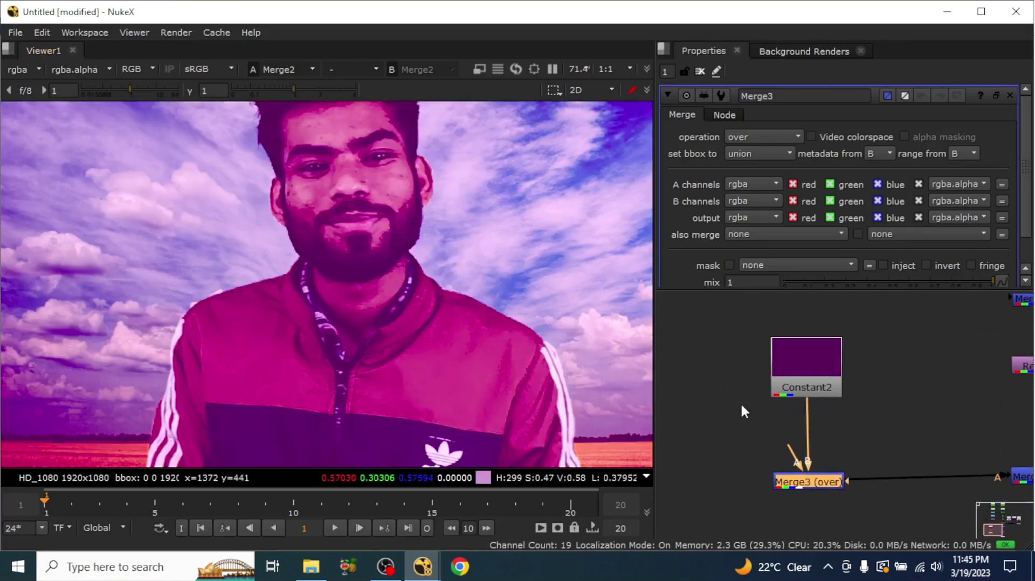
Create a Roto node beside the copied Constant and connect it through a dot to the third merge's A input.
{"action": "left_click", "coordinate": [704, 398]}
{"action": "key", "text": "o"}
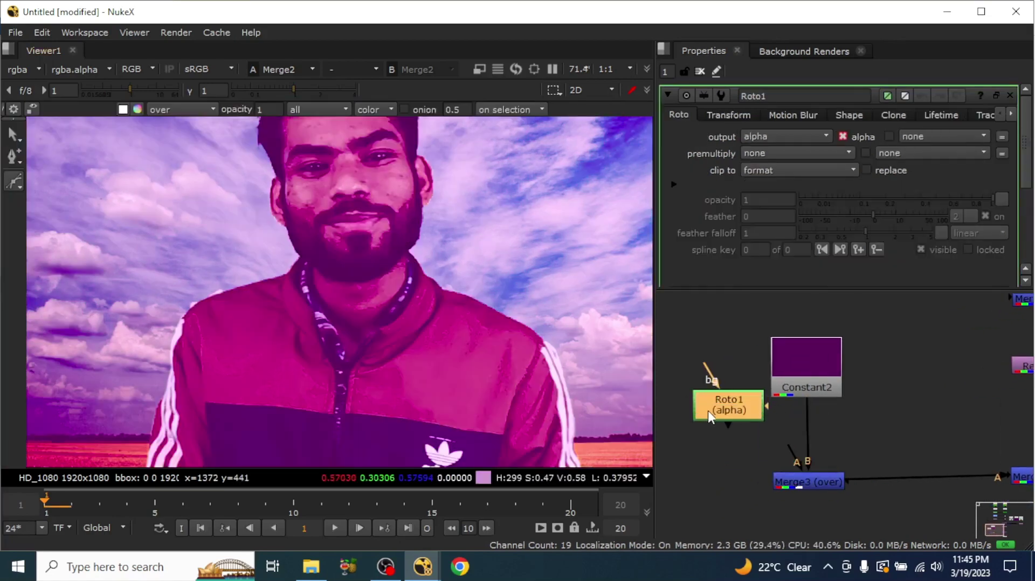
{"action": "left_click_drag", "start_coordinate": [706, 413], "coordinate": [702, 415]}
{"action": "left_click_drag", "start_coordinate": [797, 458], "coordinate": [715, 390]}
{"action": "left_click_drag", "start_coordinate": [771, 451], "coordinate": [694, 479], "text": "ctrl"}
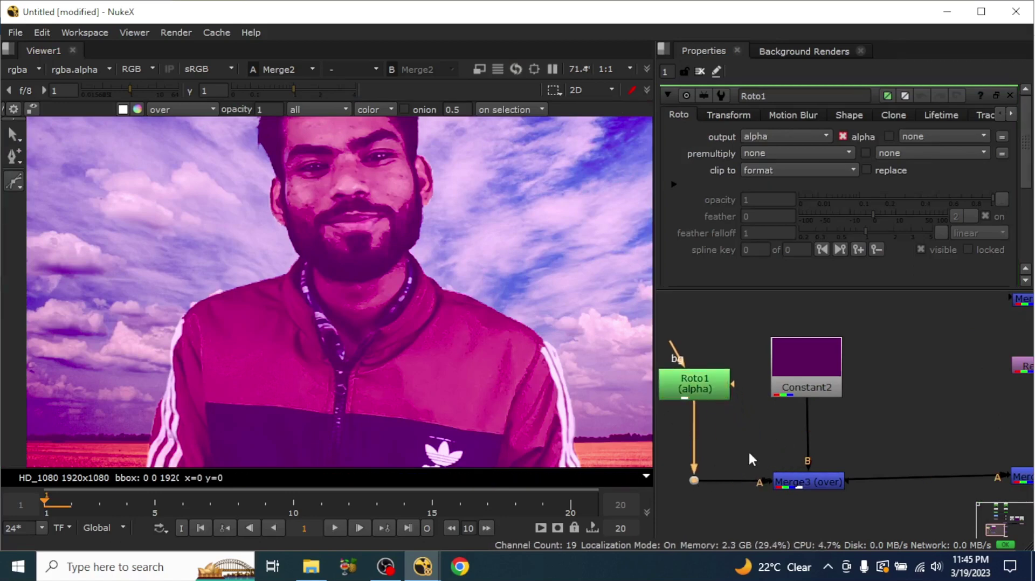
{"action": "left_click_drag", "start_coordinate": [807, 379], "coordinate": [803, 368]}
{"action": "left_click_drag", "start_coordinate": [719, 382], "coordinate": [719, 352]}
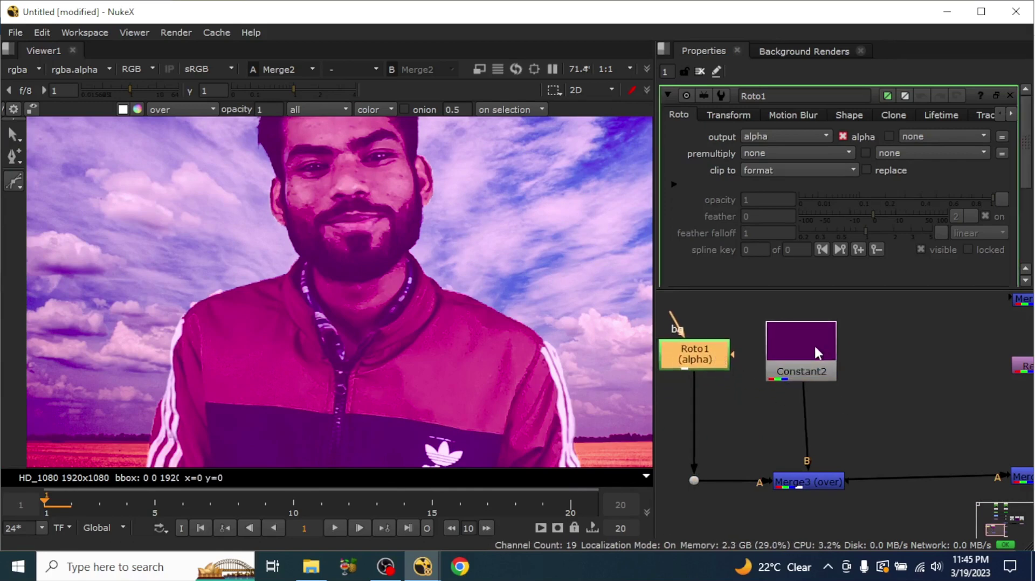
Align the copied Constant above the third merge and draw a circular Ellipse roto shape over the sky and the subject's face edge.
{"action": "left_click_drag", "start_coordinate": [811, 345], "coordinate": [818, 346]}
{"action": "left_click", "coordinate": [868, 428]}
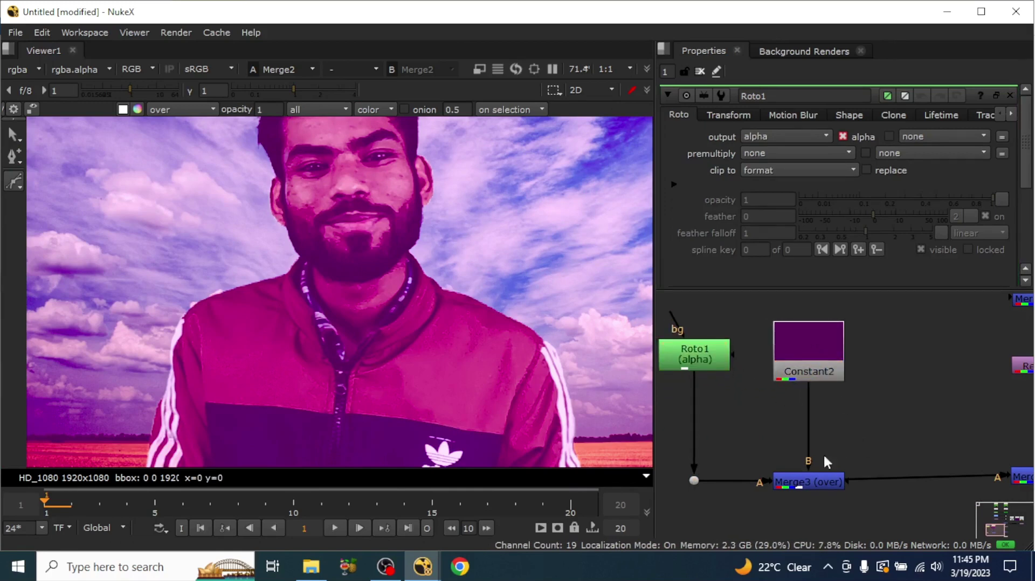
{"action": "left_click", "coordinate": [710, 358]}
{"action": "left_click", "coordinate": [14, 180]}
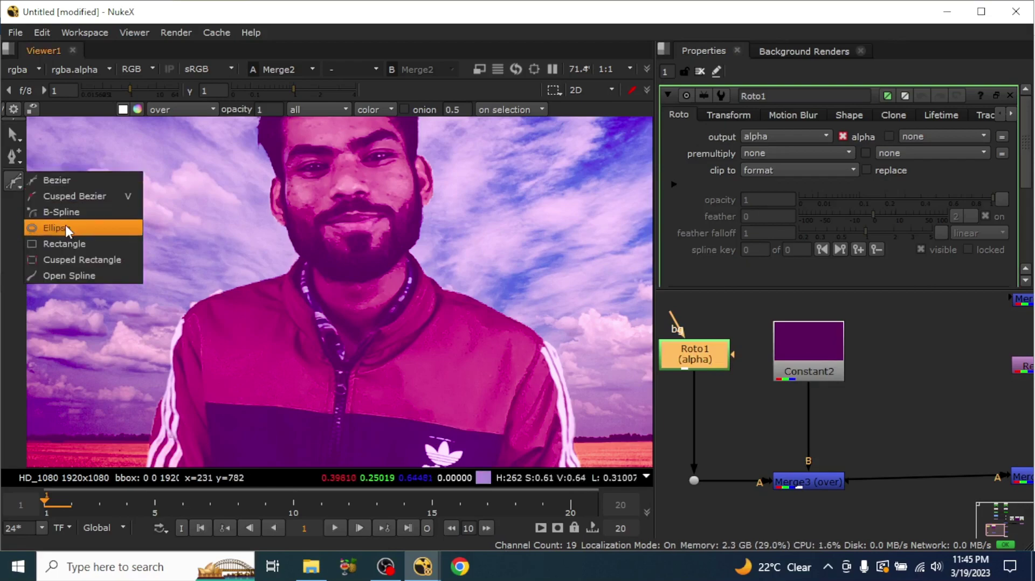
{"action": "left_click", "coordinate": [59, 229]}
{"action": "scroll", "coordinate": [373, 295], "scroll_direction": "down", "scroll_amount": 2}
{"action": "left_click_drag", "start_coordinate": [221, 184], "coordinate": [365, 329]}
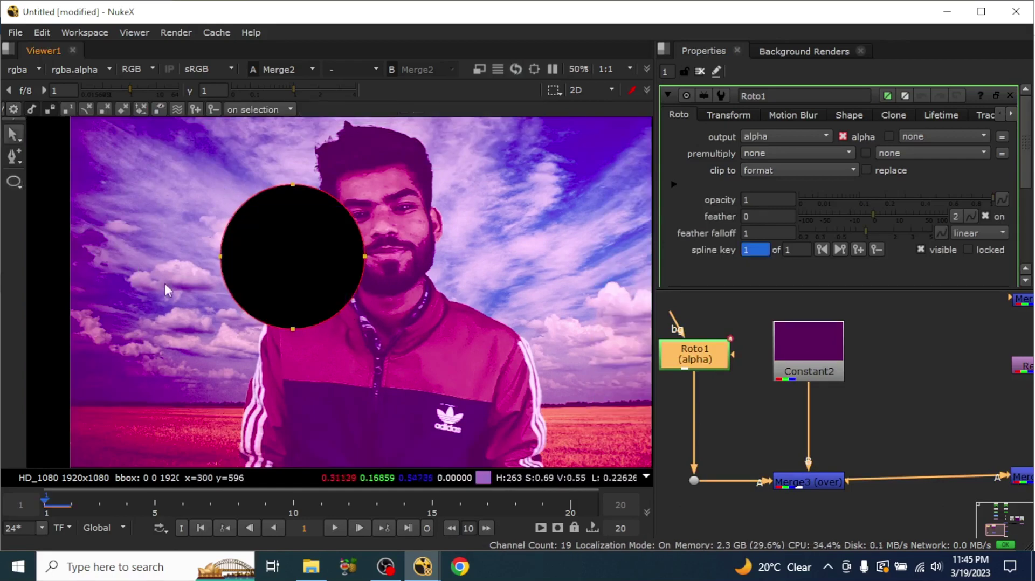
Select all points of the roto circle and expand its feather evenly until the soft edge reaches far beyond the circle.
{"action": "middle_click_drag", "start_coordinate": [850, 442], "coordinate": [848, 407]}
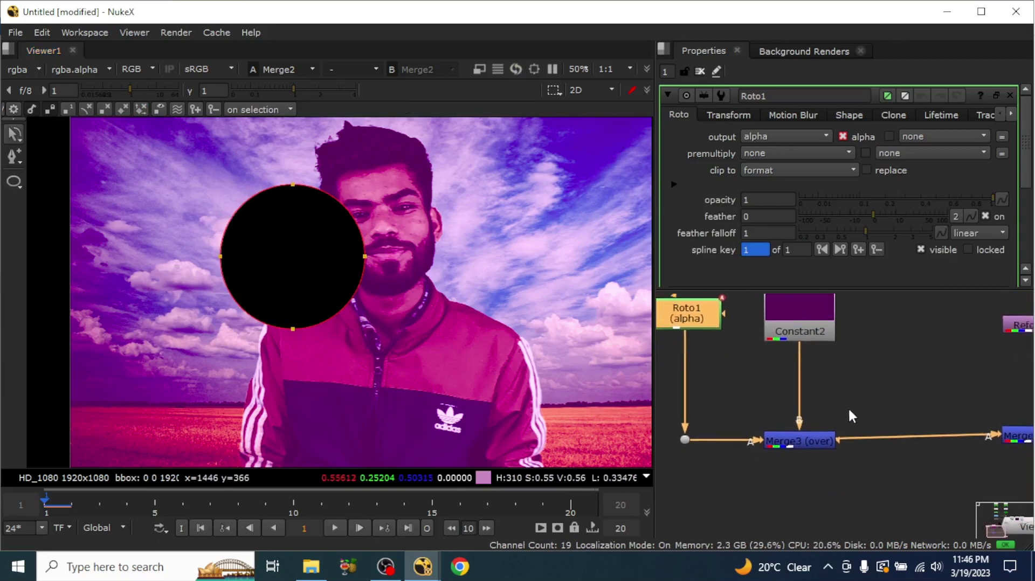
{"action": "left_click", "coordinate": [727, 429]}
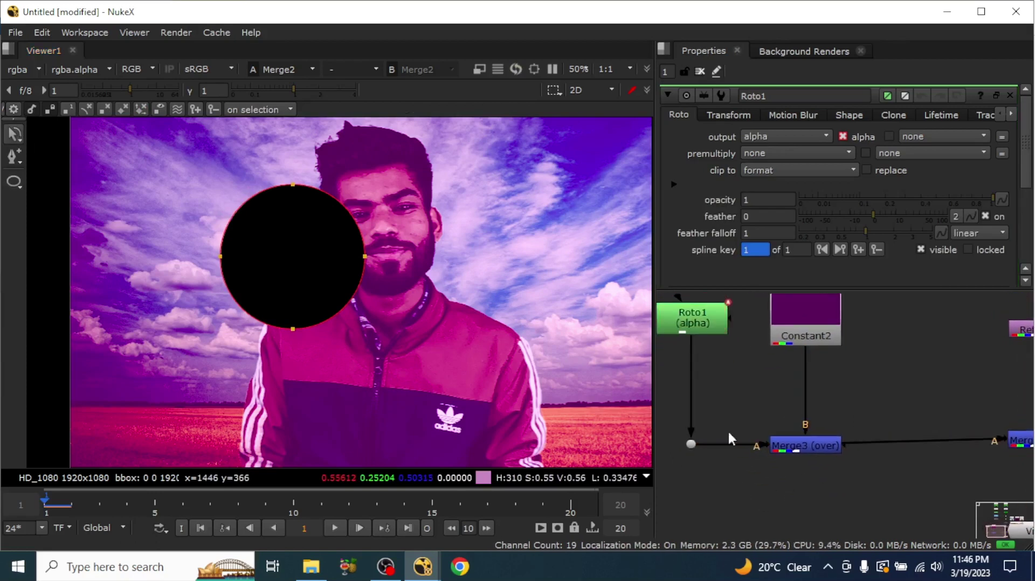
{"action": "left_click", "coordinate": [696, 332]}
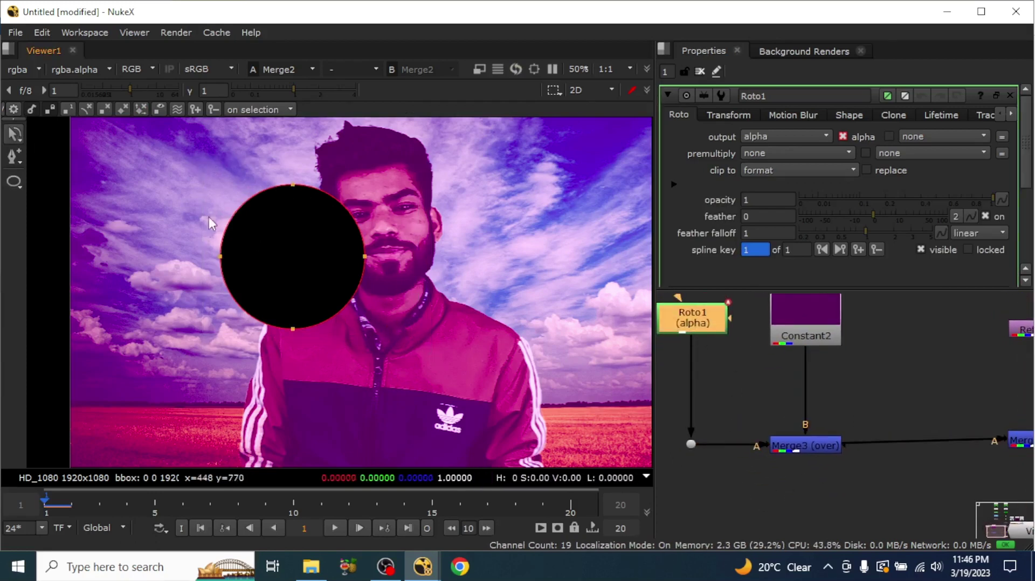
{"action": "left_click", "coordinate": [18, 134]}
{"action": "left_click", "coordinate": [38, 139]}
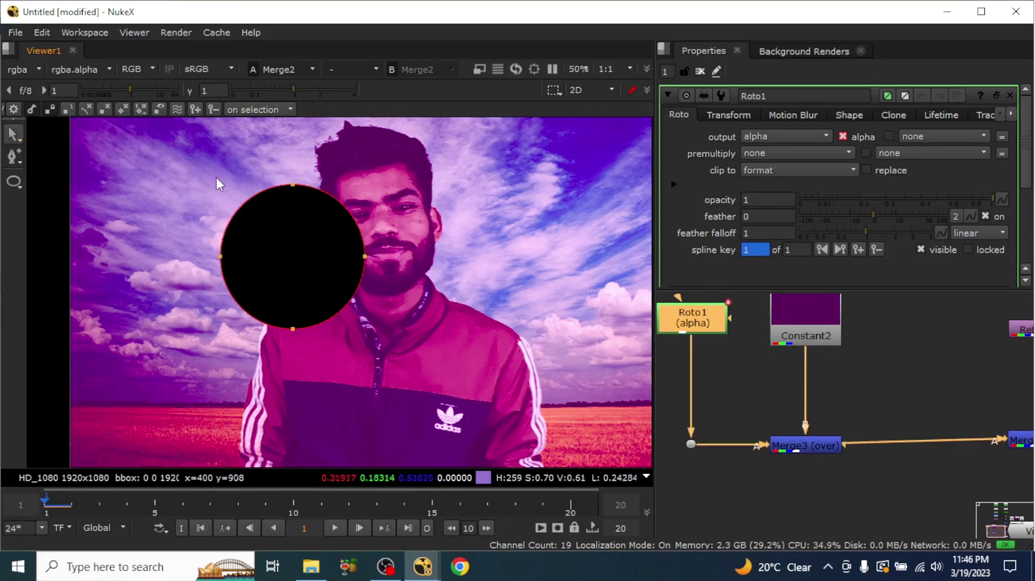
{"action": "left_click_drag", "start_coordinate": [161, 158], "coordinate": [281, 264]}
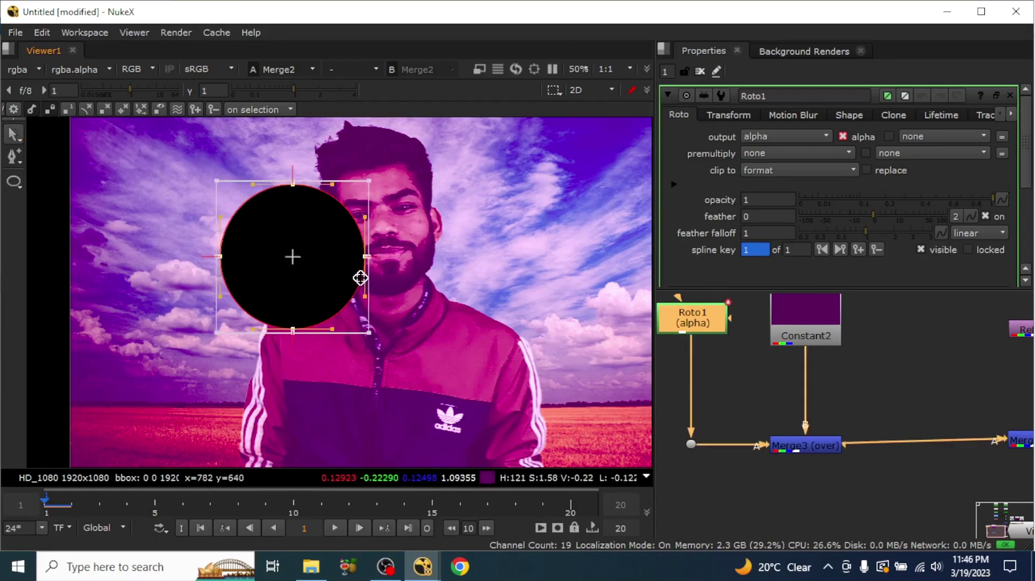
{"action": "key", "text": "e"}
{"action": "key", "text": "e"}
{"action": "key", "text": "e"}
{"action": "key", "text": "e"}
{"action": "key", "text": "e"}
{"action": "key", "text": "e"}
{"action": "key", "text": "e"}
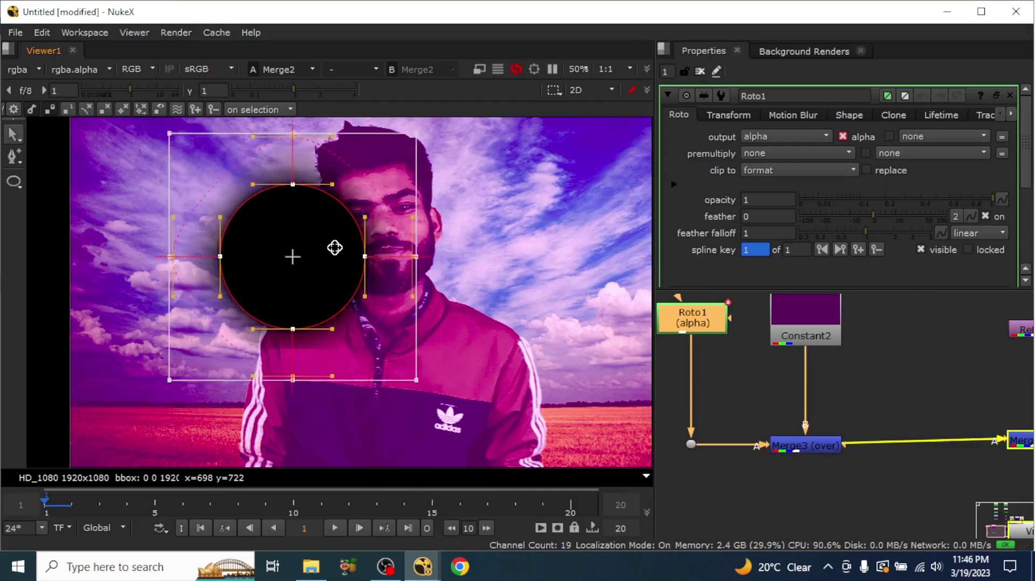
{"action": "key", "text": "e"}
{"action": "key", "text": "e"}
{"action": "key", "text": "e"}
{"action": "key", "text": "e"}
{"action": "key", "text": "e"}
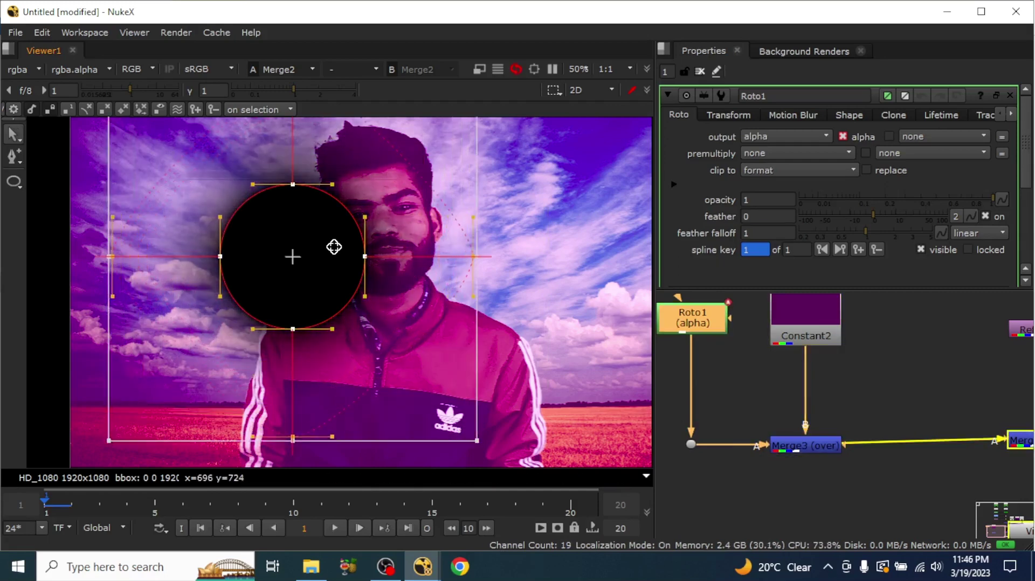
{"action": "key", "text": "e"}
{"action": "key", "text": "e"}
{"action": "left_click", "coordinate": [752, 381]}
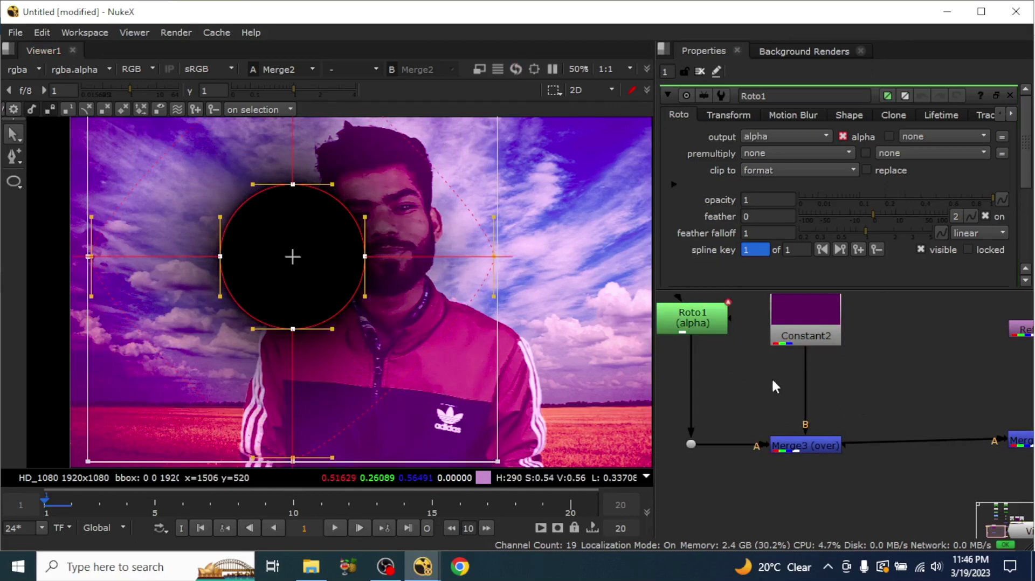
Brighten the copied Constant to a pale pink of about red 1.117, green 0.767 and blue 1.117.
{"action": "middle_click_drag", "start_coordinate": [771, 377], "coordinate": [769, 416]}
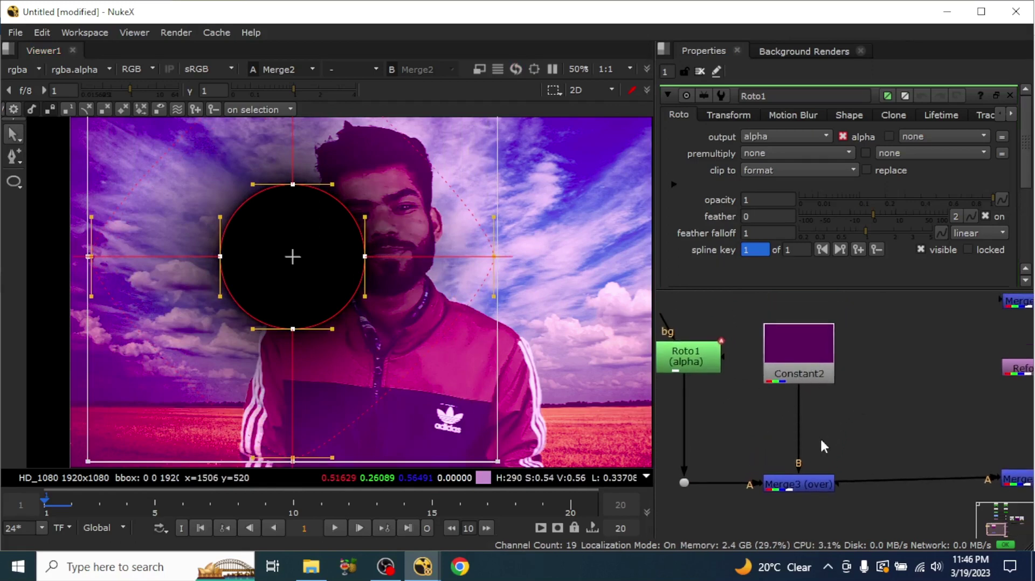
{"action": "middle_click_drag", "start_coordinate": [883, 452], "coordinate": [884, 413]}
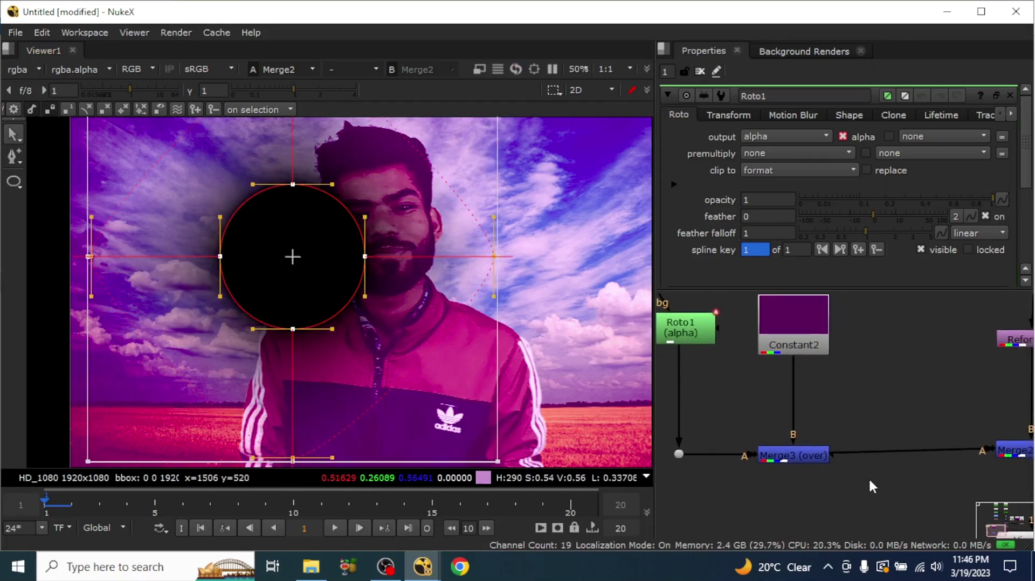
{"action": "double_click", "coordinate": [797, 325]}
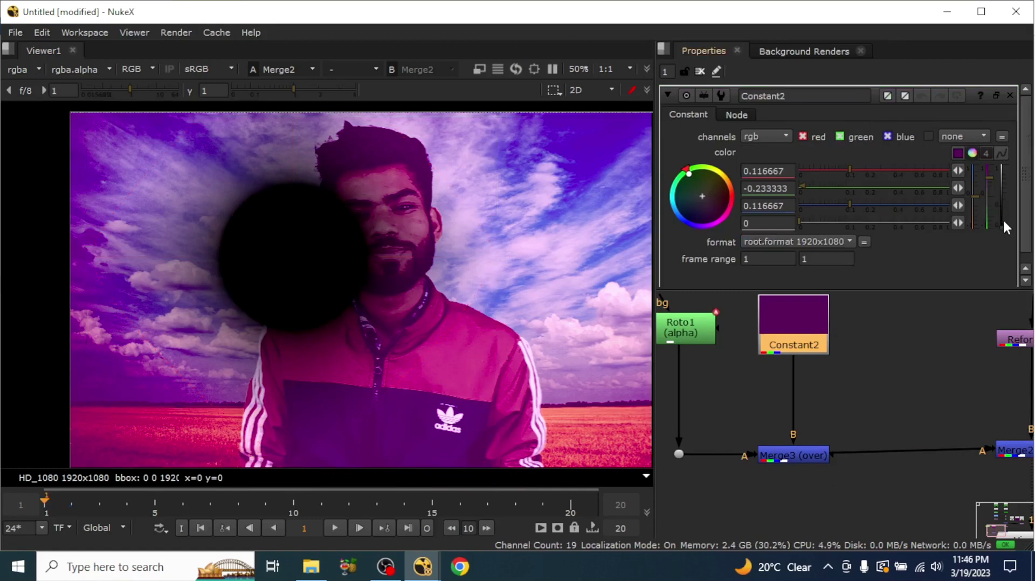
{"action": "left_click_drag", "start_coordinate": [1003, 218], "coordinate": [995, 162]}
{"action": "left_click", "coordinate": [820, 429]}
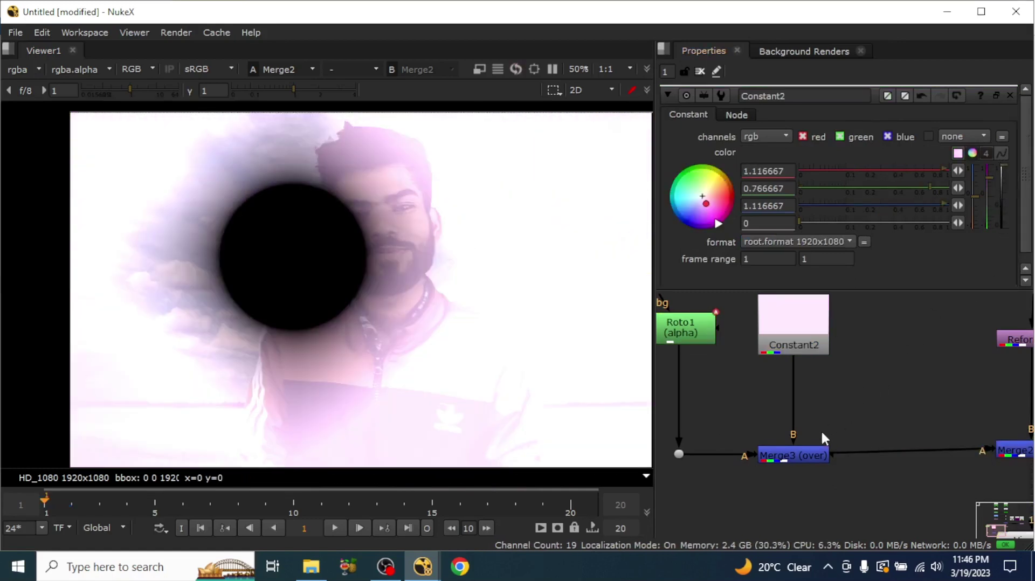
Set the third merge's operation to mask.
{"action": "left_click", "coordinate": [801, 459]}
{"action": "double_click", "coordinate": [800, 460]}
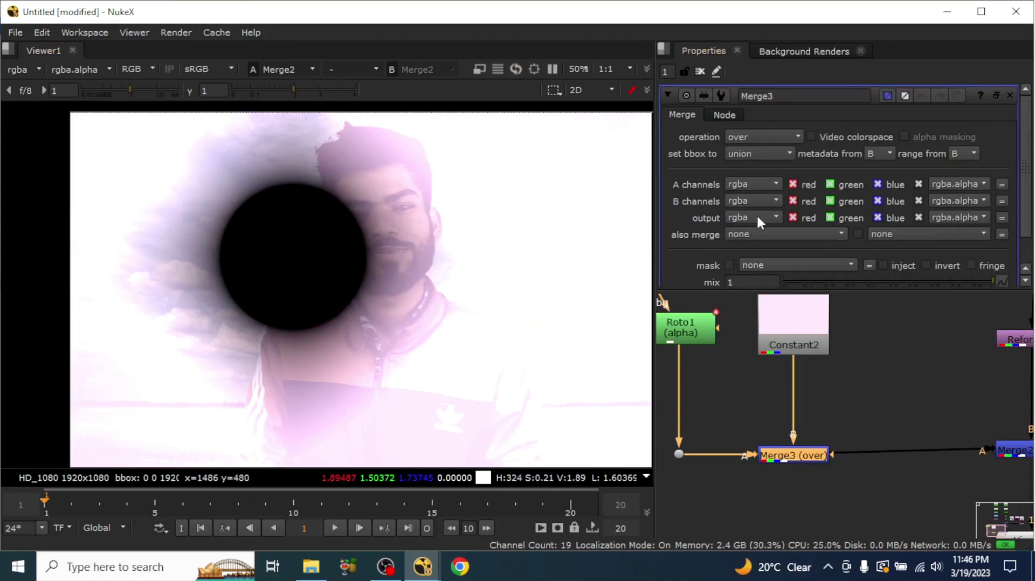
{"action": "left_click", "coordinate": [777, 138]}
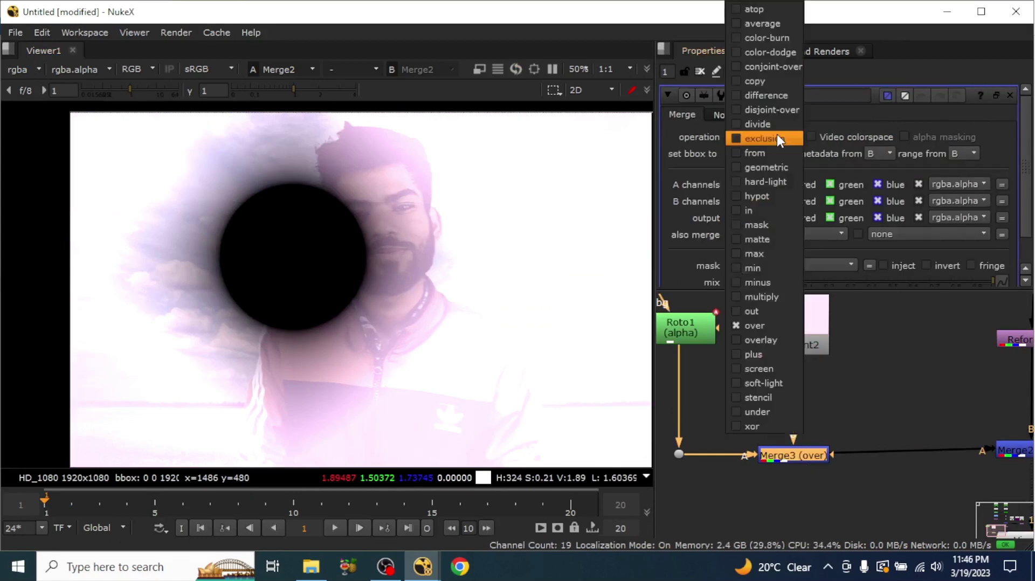
{"action": "left_click", "coordinate": [784, 225]}
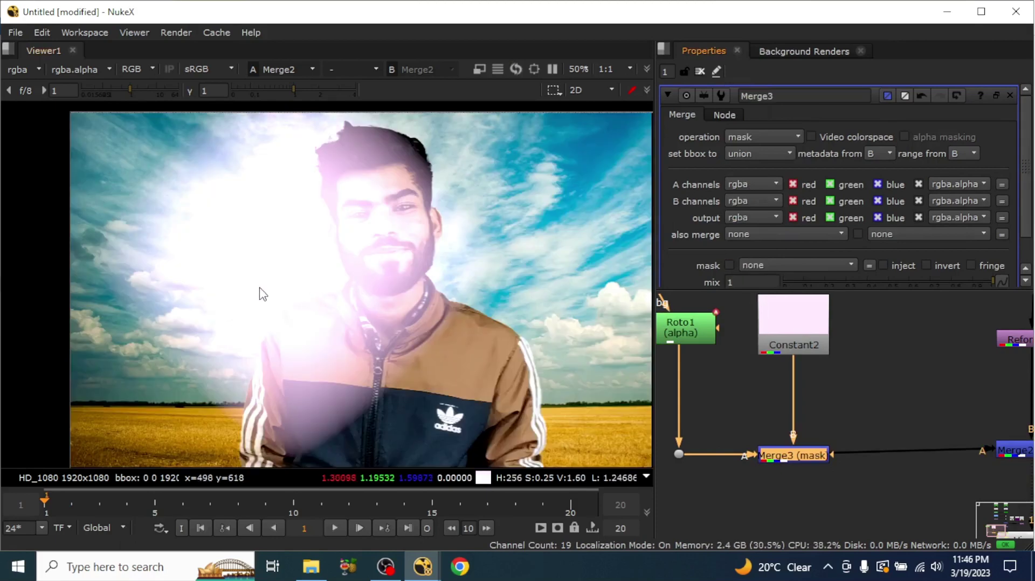
Reduce the second merge's mix to about 0.22 to soften the glow over the subject.
{"action": "scroll", "coordinate": [844, 413], "scroll_direction": "down", "scroll_amount": 4}
{"action": "middle_click_drag", "start_coordinate": [888, 429], "coordinate": [860, 404]}
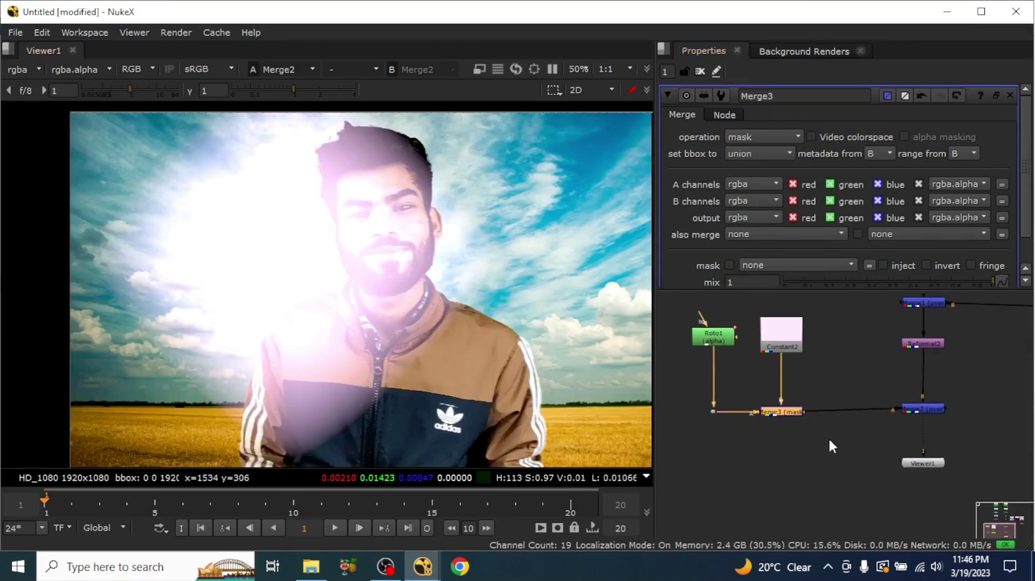
{"action": "left_click", "coordinate": [829, 440]}
{"action": "key", "text": "1"}
{"action": "left_click", "coordinate": [935, 411]}
{"action": "double_click", "coordinate": [935, 410]}
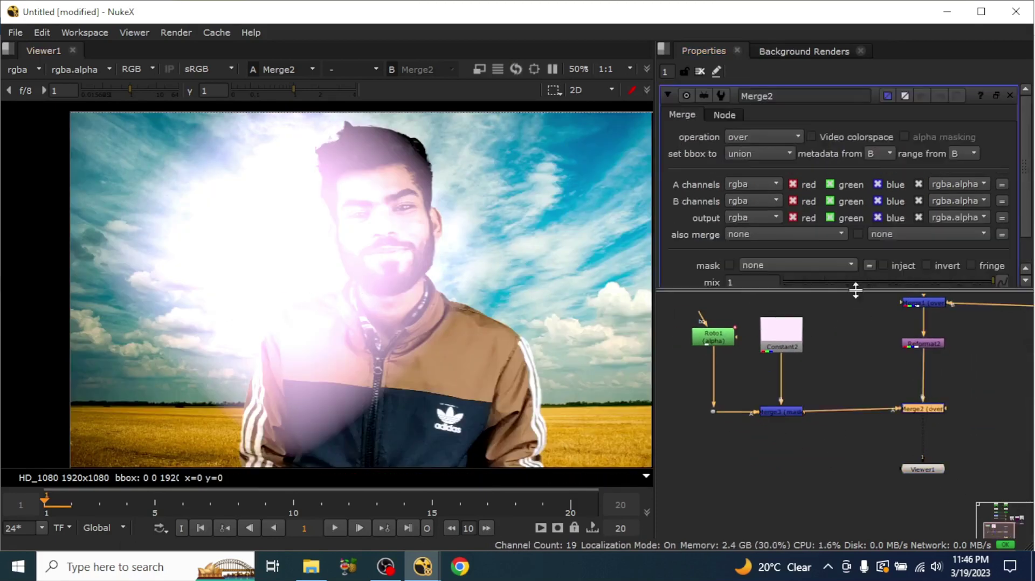
{"action": "left_click_drag", "start_coordinate": [971, 281], "coordinate": [940, 283]}
{"action": "left_click_drag", "start_coordinate": [873, 286], "coordinate": [835, 280]}
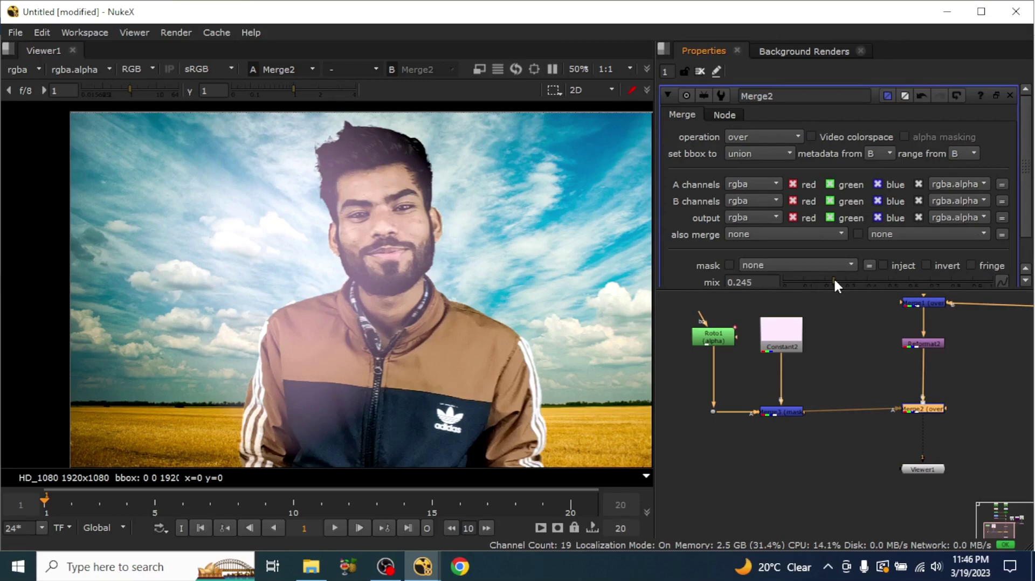
{"action": "scroll", "coordinate": [325, 238], "scroll_direction": "down", "scroll_amount": 3}
{"action": "scroll", "coordinate": [348, 292], "scroll_direction": "up", "scroll_amount": 3}
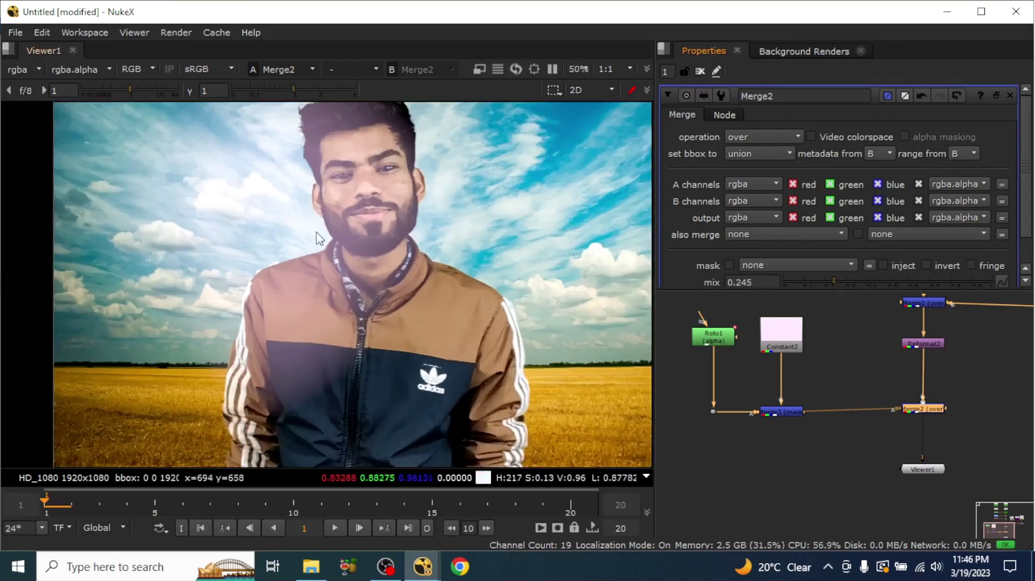
{"action": "left_click_drag", "start_coordinate": [833, 280], "coordinate": [840, 279]}
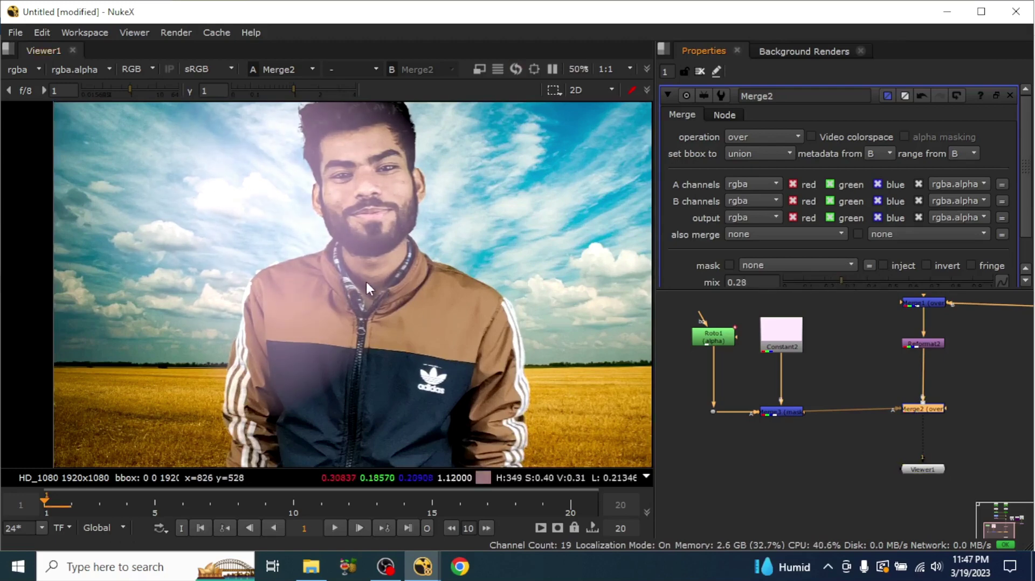
{"action": "left_click", "coordinate": [832, 280]}
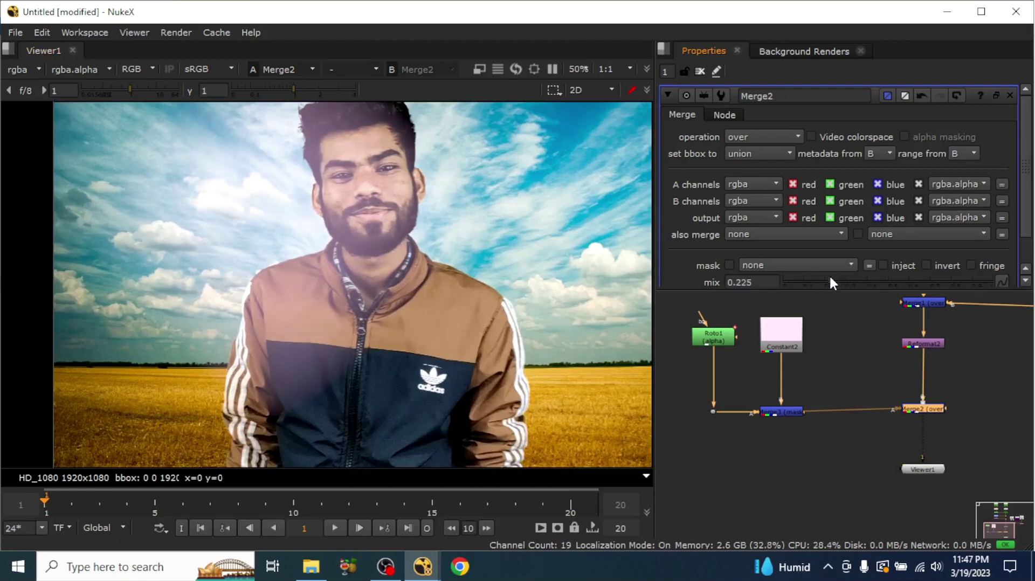
{"action": "scroll", "coordinate": [323, 409], "scroll_direction": "up", "scroll_amount": 3}
{"action": "key", "text": "f"}
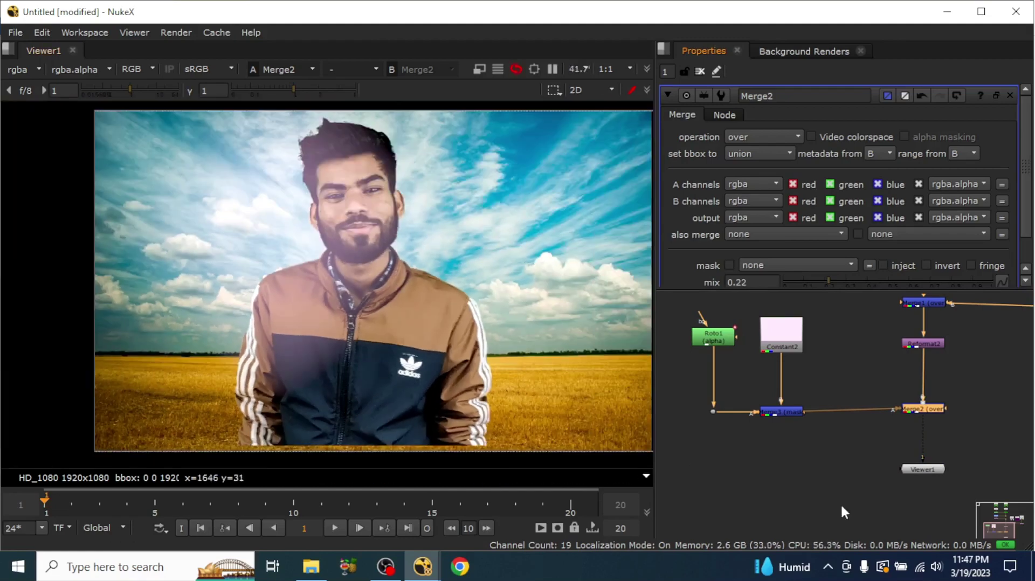
Insert an EdgeBlur node between the Roto node and the dot below it, and set its size to 94.
{"action": "key", "text": "Tab"}
{"action": "type", "text": "edg"}
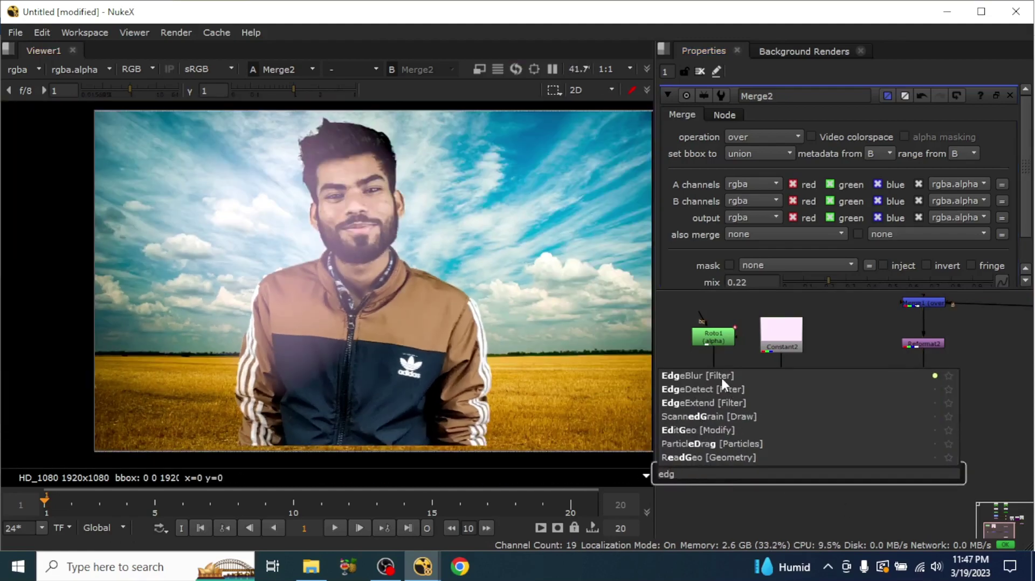
{"action": "left_click", "coordinate": [722, 378]}
{"action": "left_click_drag", "start_coordinate": [712, 472], "coordinate": [722, 370]}
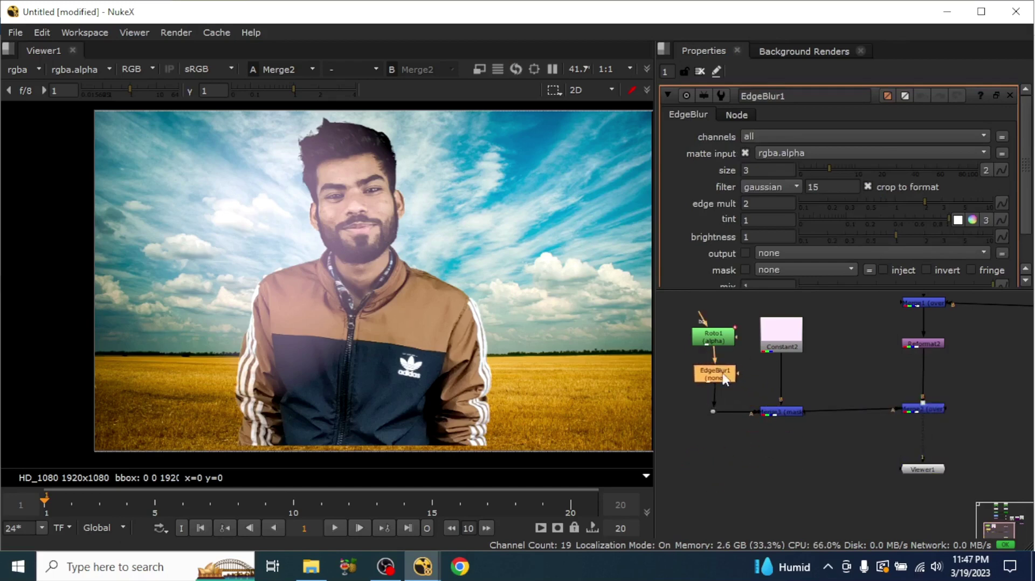
{"action": "left_click_drag", "start_coordinate": [829, 168], "coordinate": [975, 182]}
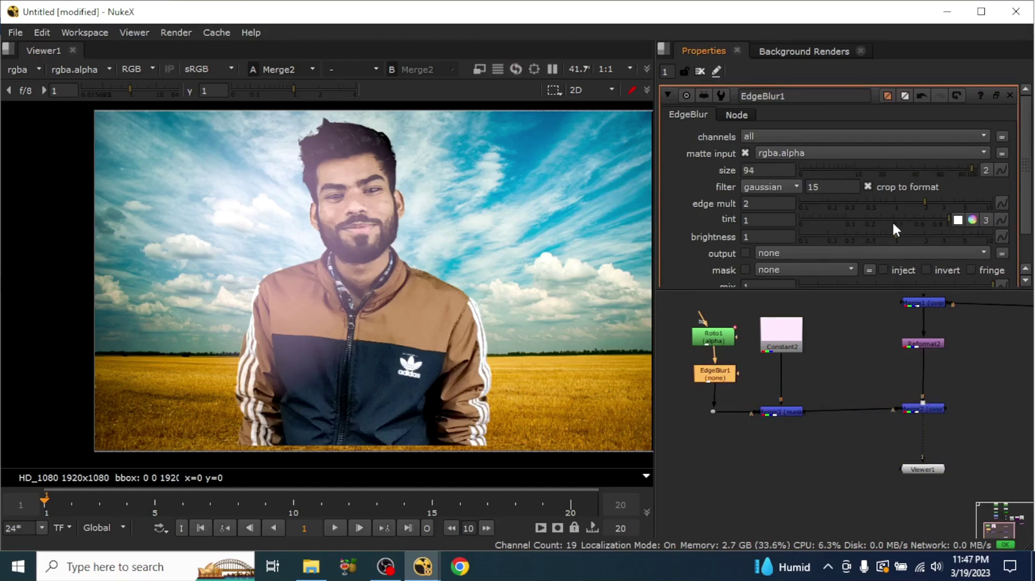
Lower the second merge's mix to 0.15.
{"action": "left_click", "coordinate": [926, 414]}
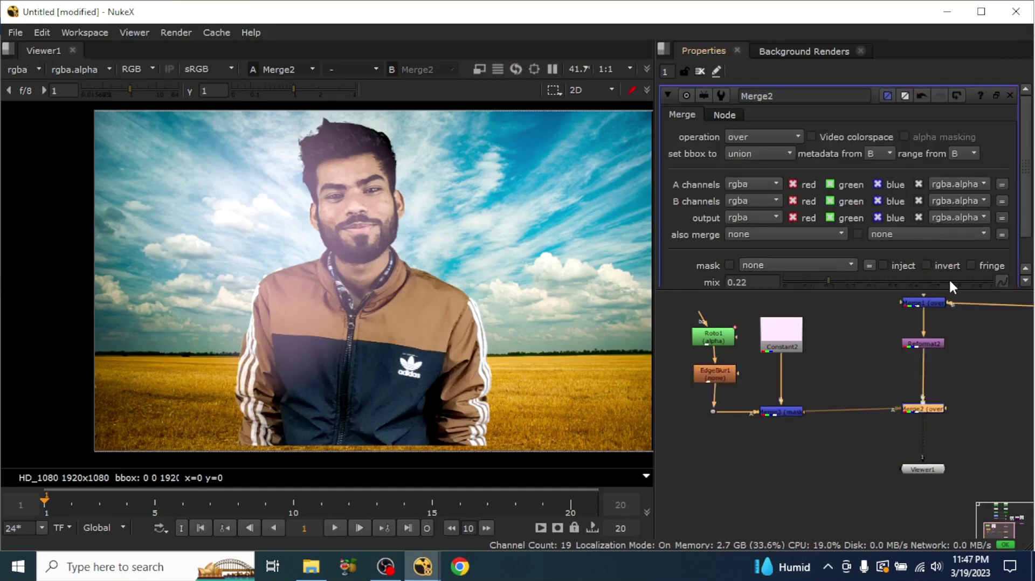
{"action": "left_click_drag", "start_coordinate": [826, 280], "coordinate": [813, 278]}
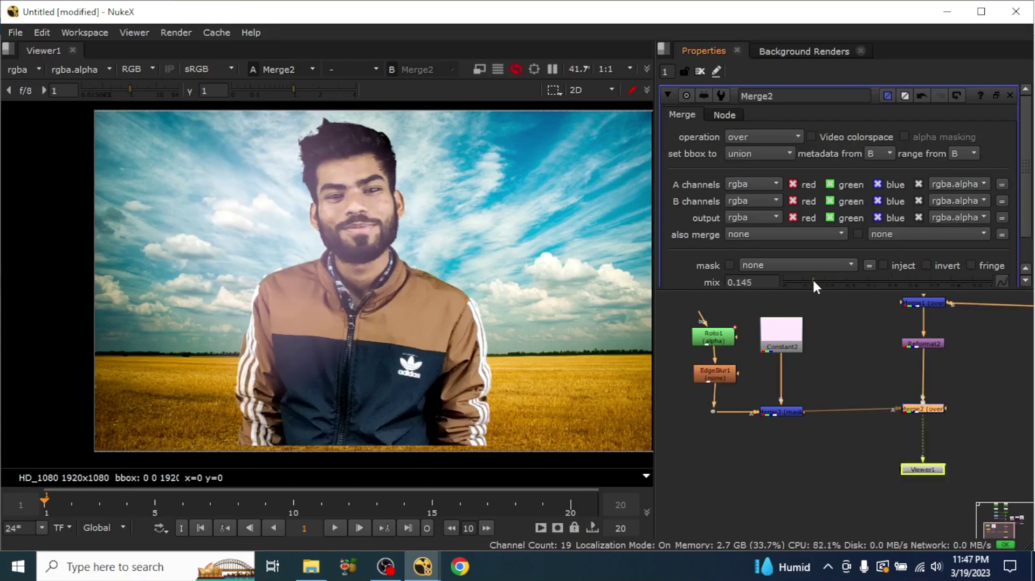
Examine the glow on the subject up close and in the full frame, and review the complete node tree.
{"action": "scroll", "coordinate": [378, 302], "scroll_direction": "down", "scroll_amount": 2}
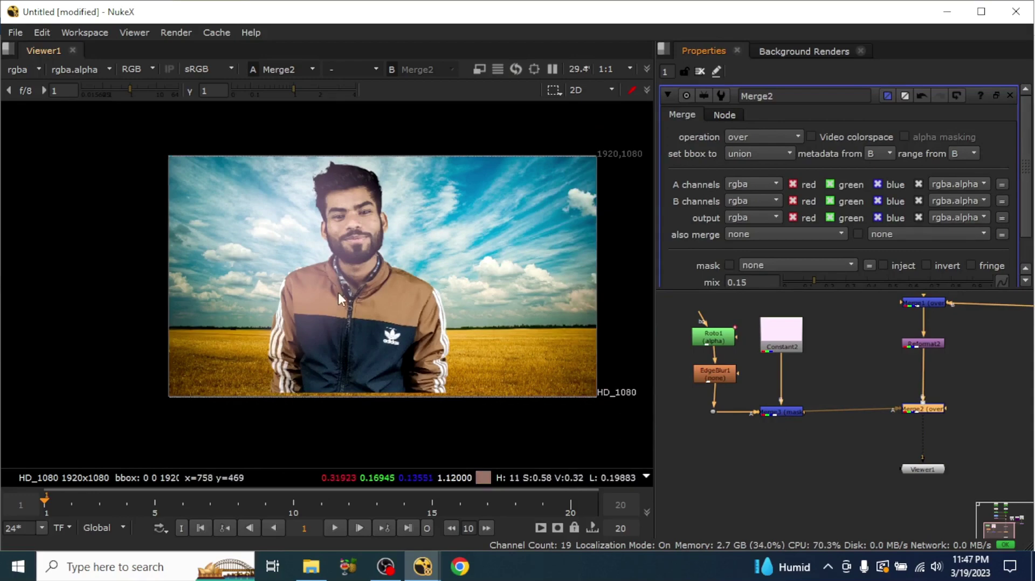
{"action": "scroll", "coordinate": [329, 272], "scroll_direction": "up", "scroll_amount": 4}
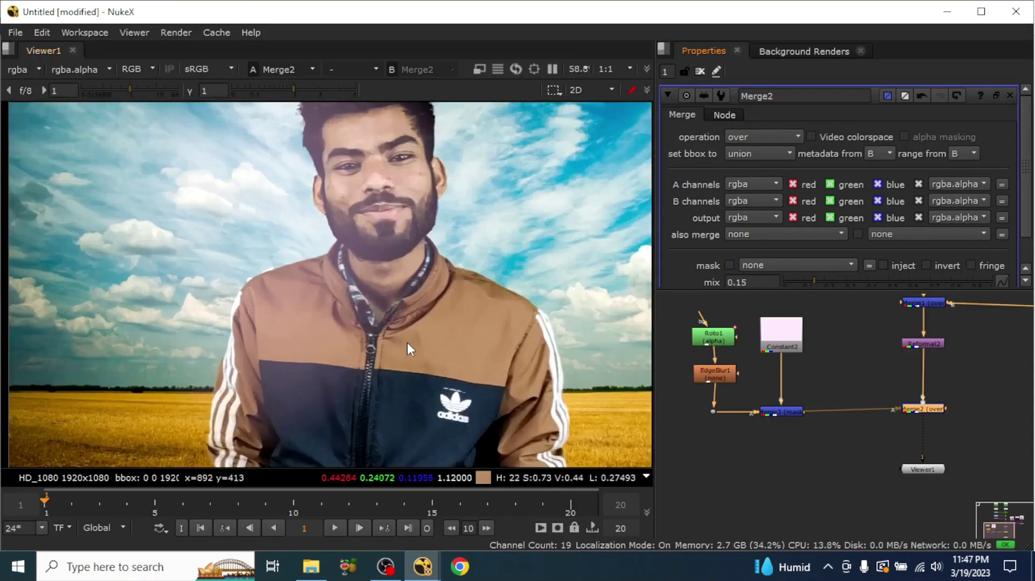
{"action": "scroll", "coordinate": [405, 342], "scroll_direction": "down", "scroll_amount": 3}
{"action": "scroll", "coordinate": [405, 341], "scroll_direction": "down", "scroll_amount": 3}
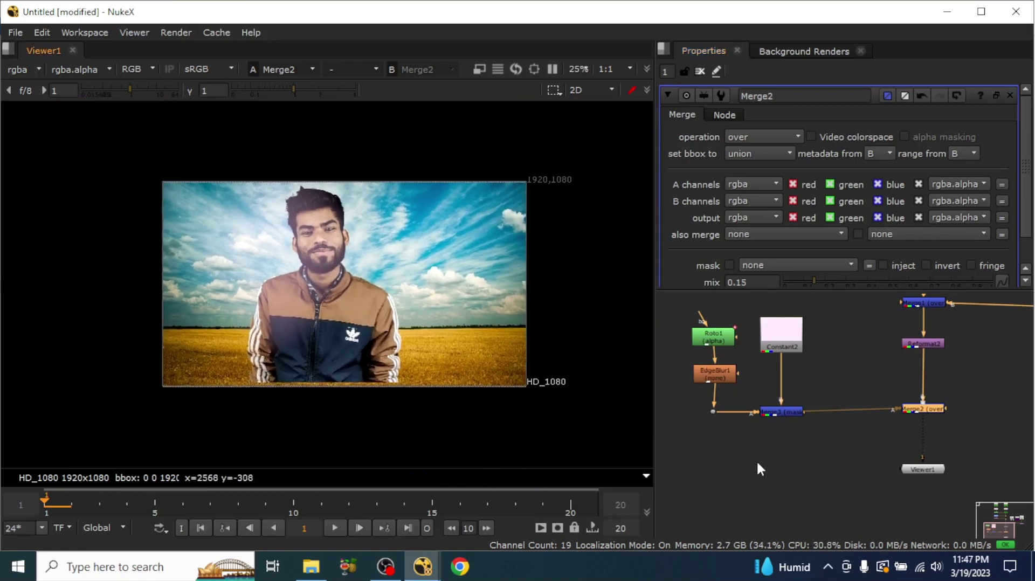
{"action": "scroll", "coordinate": [758, 452], "scroll_direction": "down", "scroll_amount": 3}
{"action": "scroll", "coordinate": [808, 447], "scroll_direction": "down", "scroll_amount": 3}
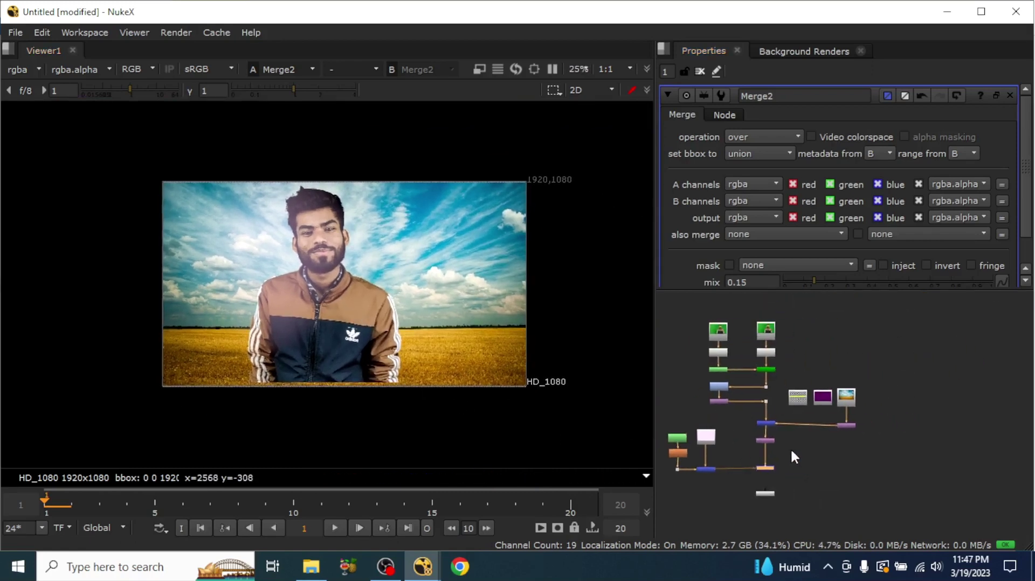
{"action": "scroll", "coordinate": [811, 426], "scroll_direction": "up", "scroll_amount": 1}
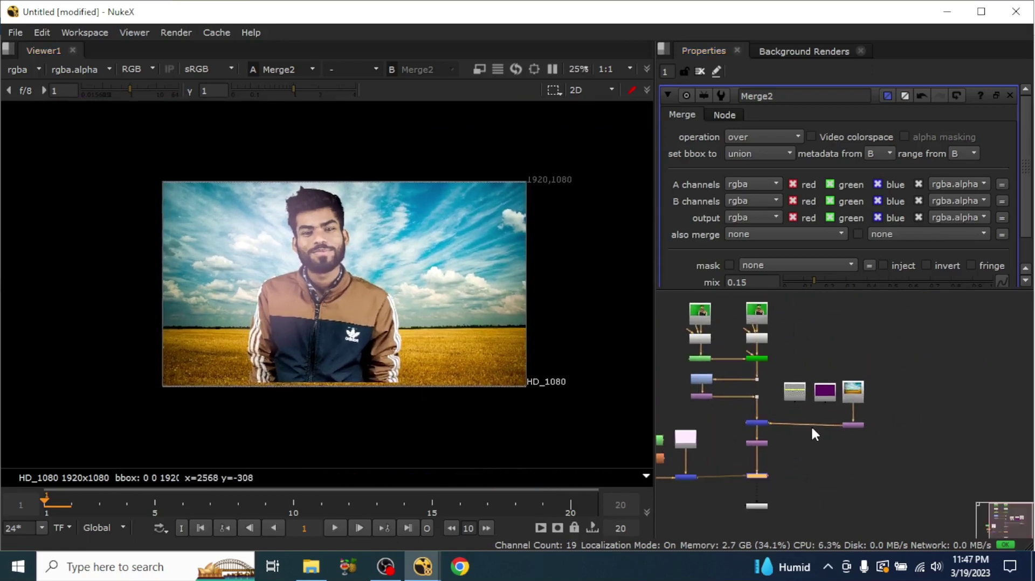
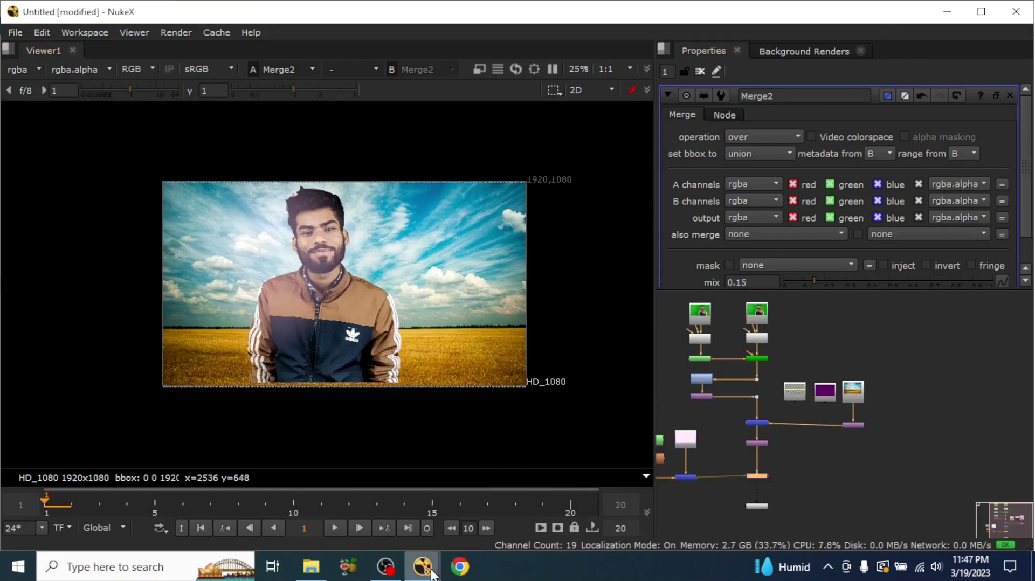
Go up to the footage folder in File Explorer and launch a second NukeX session.
{"action": "left_click", "coordinate": [314, 569]}
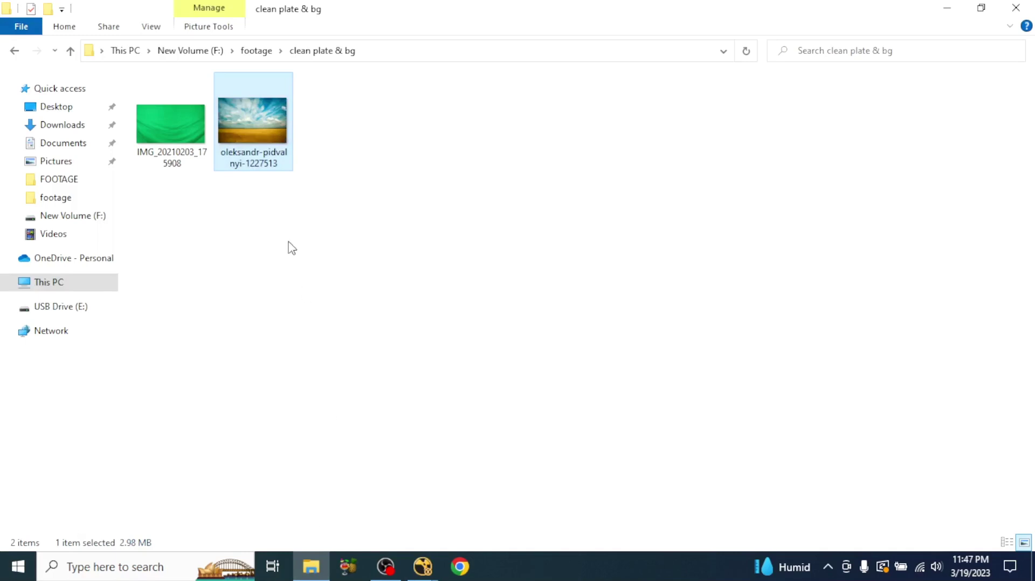
{"action": "left_click", "coordinate": [14, 50]}
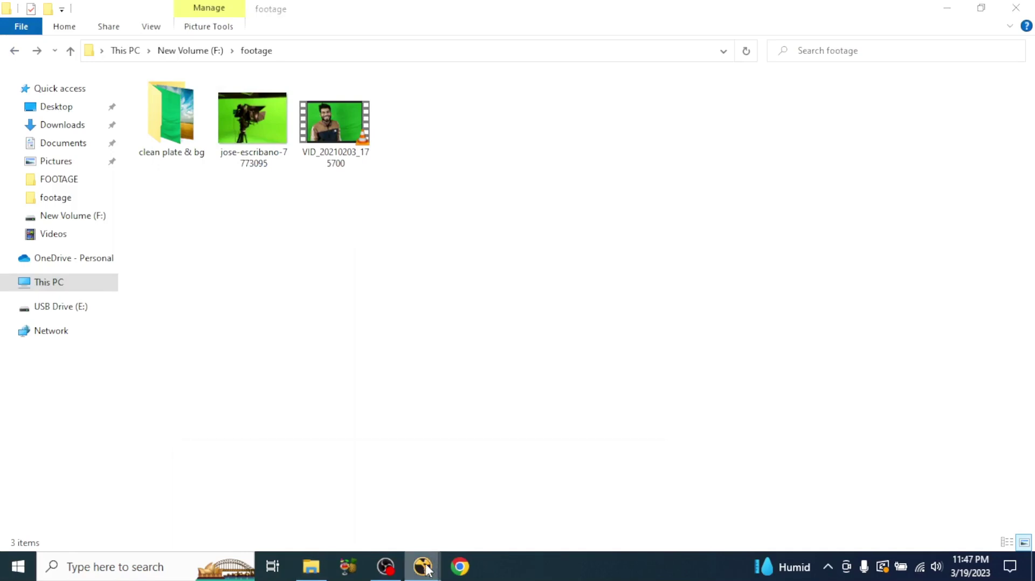
{"action": "right_click", "coordinate": [424, 567]}
{"action": "left_click", "coordinate": [411, 491]}
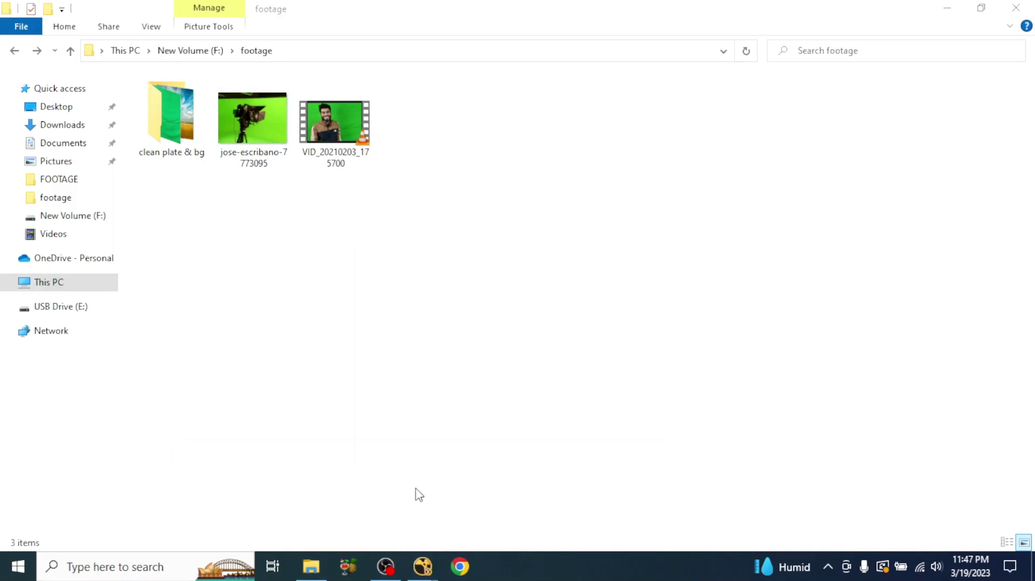
{"action": "left_click", "coordinate": [318, 558]}
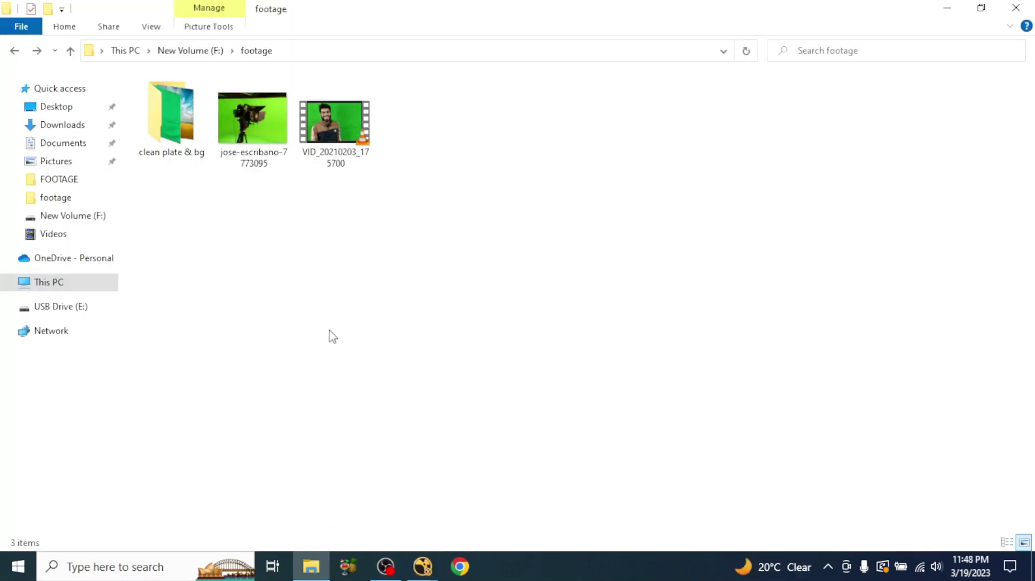
Import jose-escribano-7773095.jpg from the footage folder into the new NukeX script's node graph and place it above the viewer node.
{"action": "left_click_drag", "start_coordinate": [271, 124], "coordinate": [190, 401]}
{"action": "left_click_drag", "start_coordinate": [312, 446], "coordinate": [262, 501]}
{"action": "middle_click_drag", "start_coordinate": [254, 463], "coordinate": [294, 465]}
{"action": "scroll", "coordinate": [312, 448], "scroll_direction": "up", "scroll_amount": 1}
{"action": "left_click", "coordinate": [267, 443]}
{"action": "left_click_drag", "start_coordinate": [211, 394], "coordinate": [296, 389]}
{"action": "scroll", "coordinate": [298, 390], "scroll_direction": "down", "scroll_amount": 3}
{"action": "middle_click_drag", "start_coordinate": [307, 394], "coordinate": [247, 408]}
{"action": "scroll", "coordinate": [248, 408], "scroll_direction": "up", "scroll_amount": 2}
Duplicate the Read node of the camera image and arrange the two copies side by side.
{"action": "left_click", "coordinate": [300, 424]}
{"action": "key", "text": "ctrl+c"}
{"action": "left_click", "coordinate": [389, 391]}
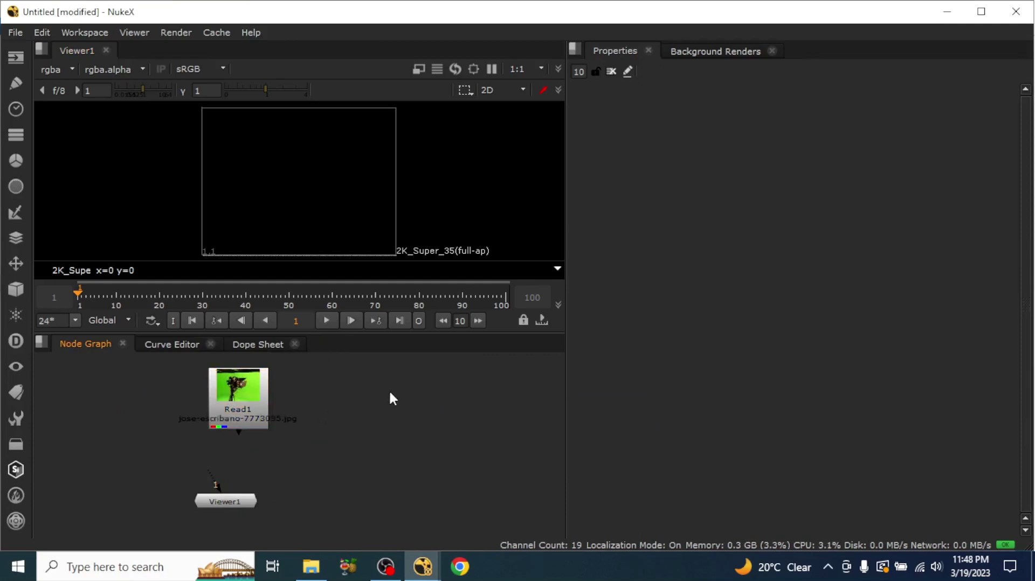
{"action": "key", "text": "ctrl+v"}
{"action": "left_click", "coordinate": [277, 426]}
{"action": "left_click_drag", "start_coordinate": [245, 419], "coordinate": [225, 401]}
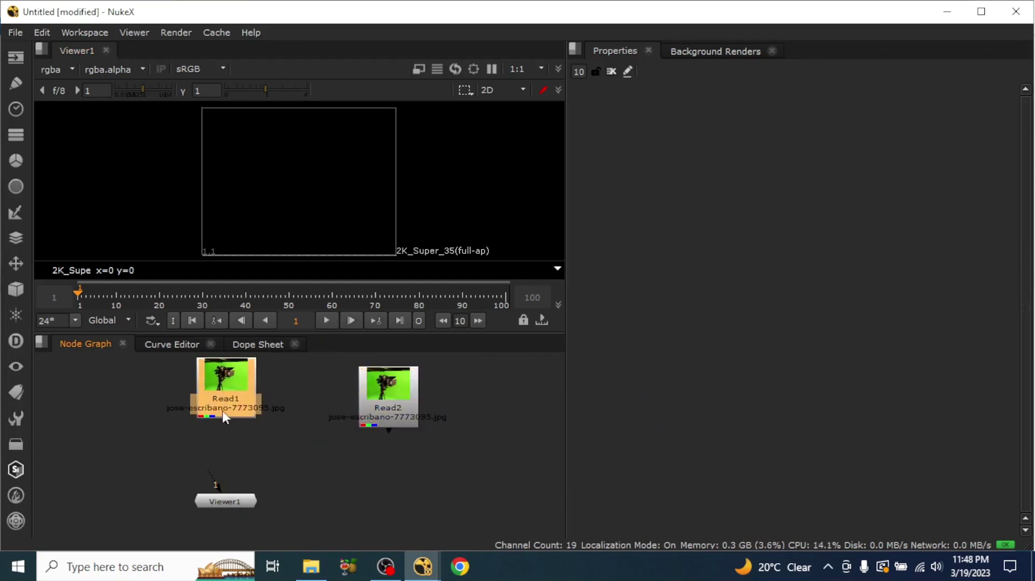
Show the original Read node in the viewer and switch to the saved workspace with the large viewer.
{"action": "key", "text": "1"}
{"action": "scroll", "coordinate": [305, 177], "scroll_direction": "up", "scroll_amount": 4}
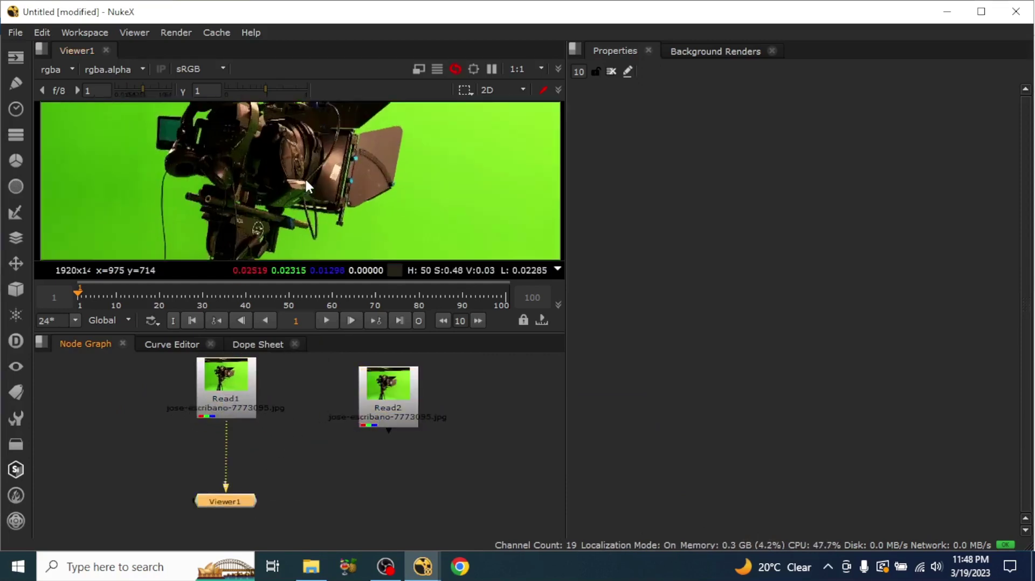
{"action": "middle_click_drag", "start_coordinate": [559, 212], "coordinate": [477, 186]}
{"action": "scroll", "coordinate": [476, 187], "scroll_direction": "up", "scroll_amount": 4}
{"action": "scroll", "coordinate": [413, 194], "scroll_direction": "down", "scroll_amount": 5}
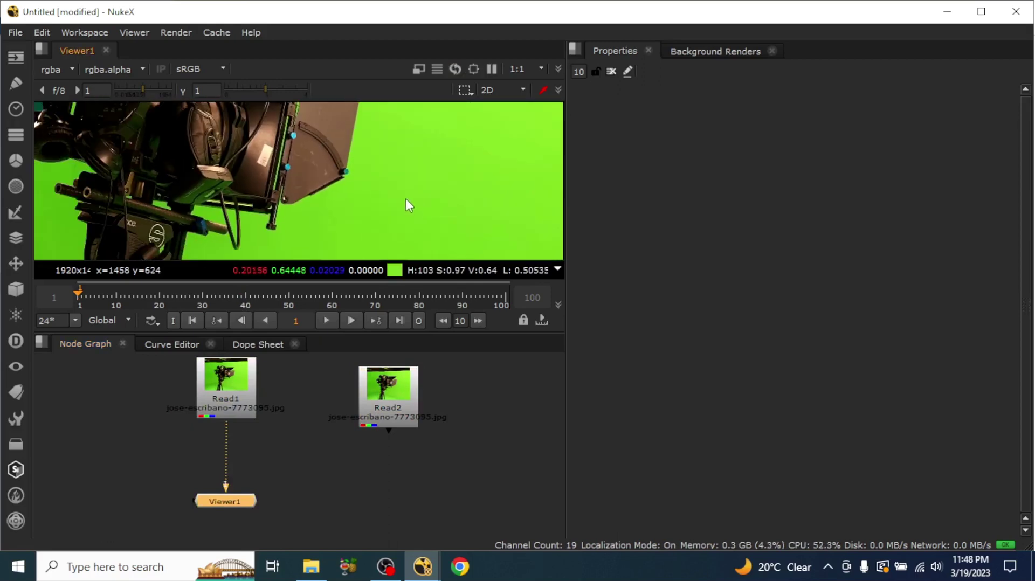
{"action": "key", "text": "shift+F1"}
{"action": "scroll", "coordinate": [377, 241], "scroll_direction": "down", "scroll_amount": 3}
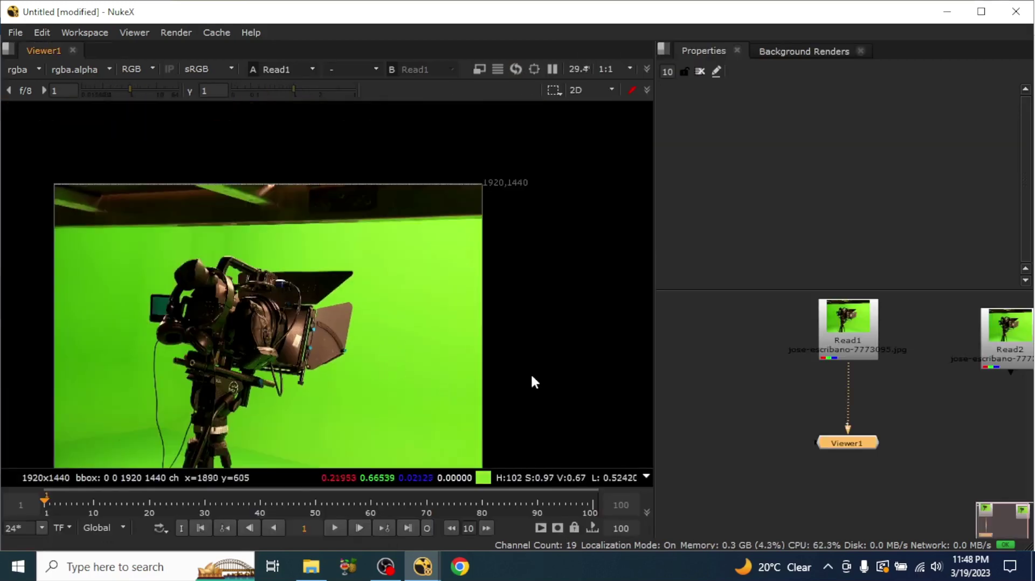
{"action": "middle_click_drag", "start_coordinate": [871, 389], "coordinate": [817, 447]}
Open the original Read node's properties and limit the number of open property panels to 1.
{"action": "double_click", "coordinate": [765, 384]}
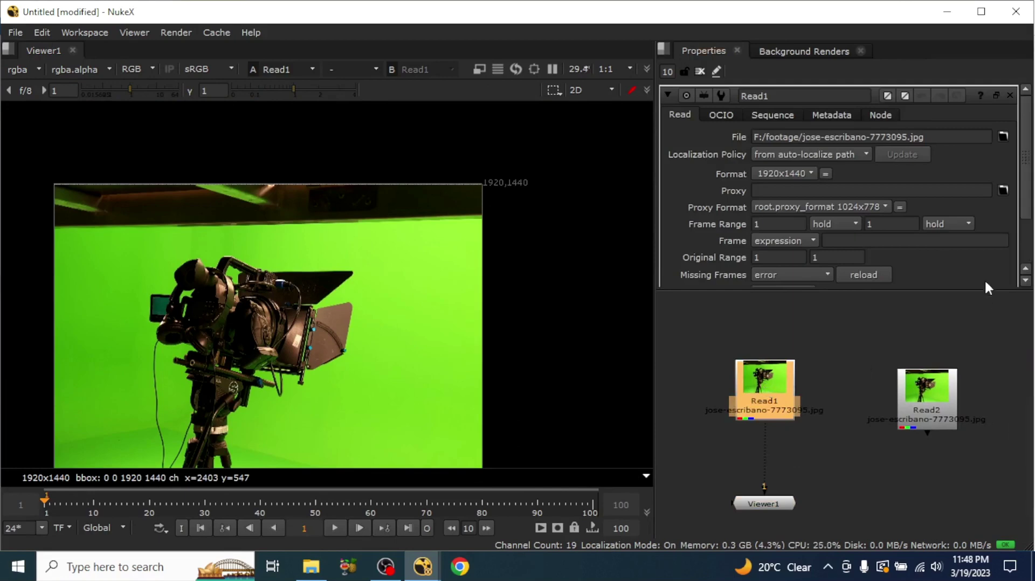
{"action": "scroll", "coordinate": [917, 243], "scroll_direction": "down", "scroll_amount": 3}
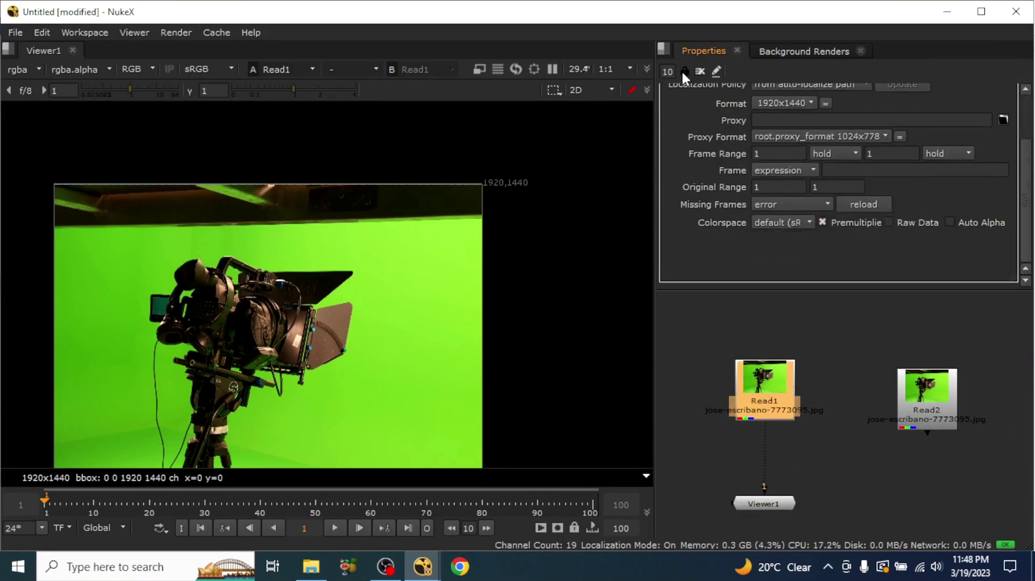
{"action": "type", "text": "1"}
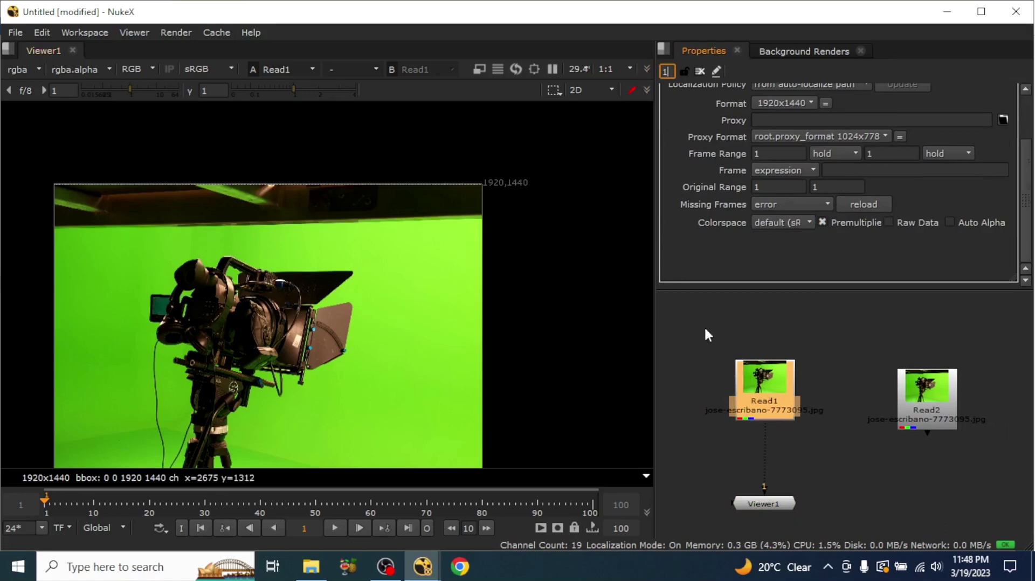
{"action": "left_click", "coordinate": [843, 477]}
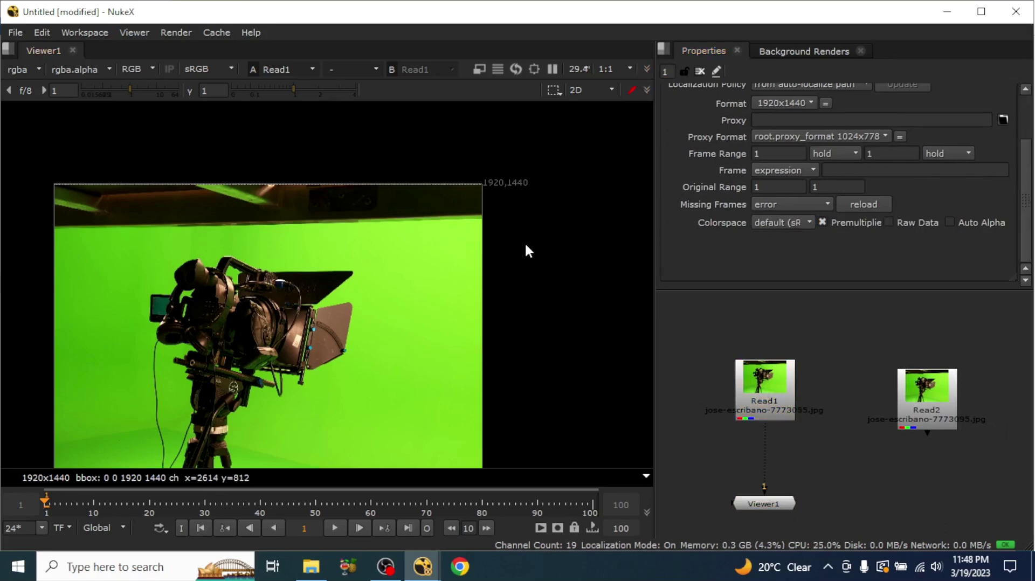
Set the project's full size format to 1920x1440 to match the camera image.
{"action": "key", "text": "s"}
{"action": "scroll", "coordinate": [801, 248], "scroll_direction": "down", "scroll_amount": 5}
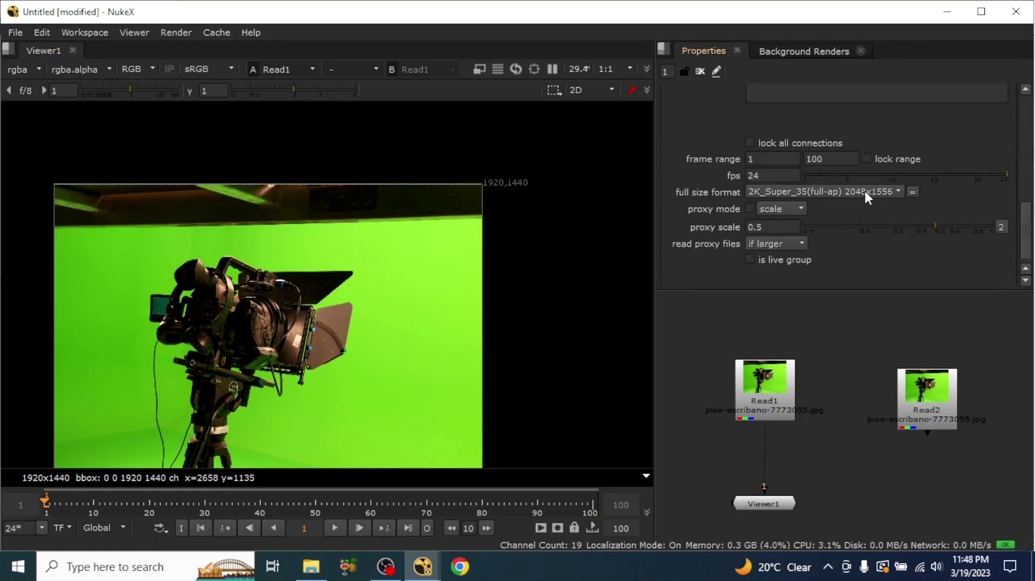
{"action": "left_click", "coordinate": [865, 189]}
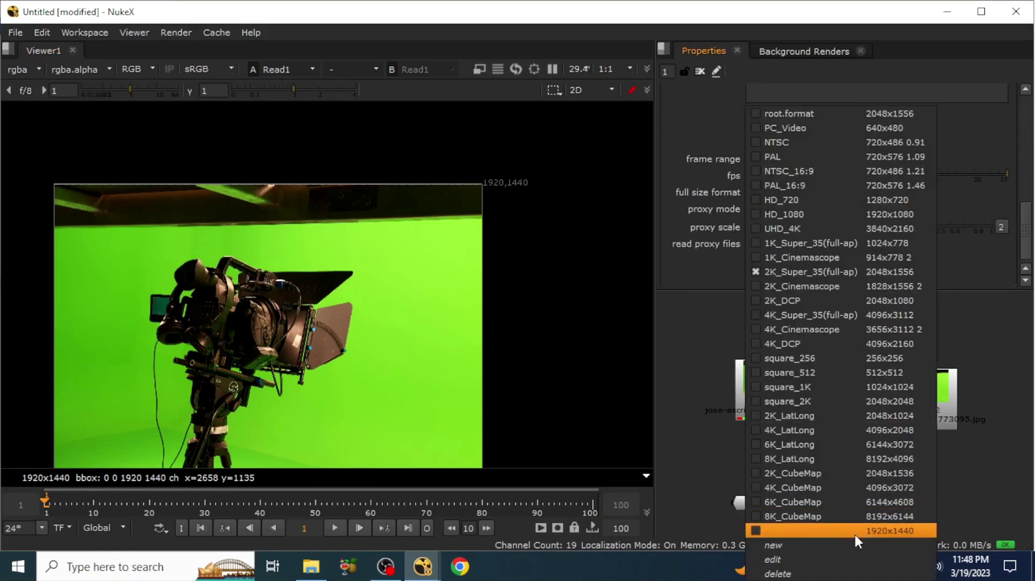
{"action": "left_click", "coordinate": [856, 534]}
{"action": "middle_click_drag", "start_coordinate": [842, 477], "coordinate": [851, 432]}
{"action": "scroll", "coordinate": [356, 345], "scroll_direction": "up", "scroll_amount": 5}
{"action": "scroll", "coordinate": [516, 321], "scroll_direction": "down", "scroll_amount": 3}
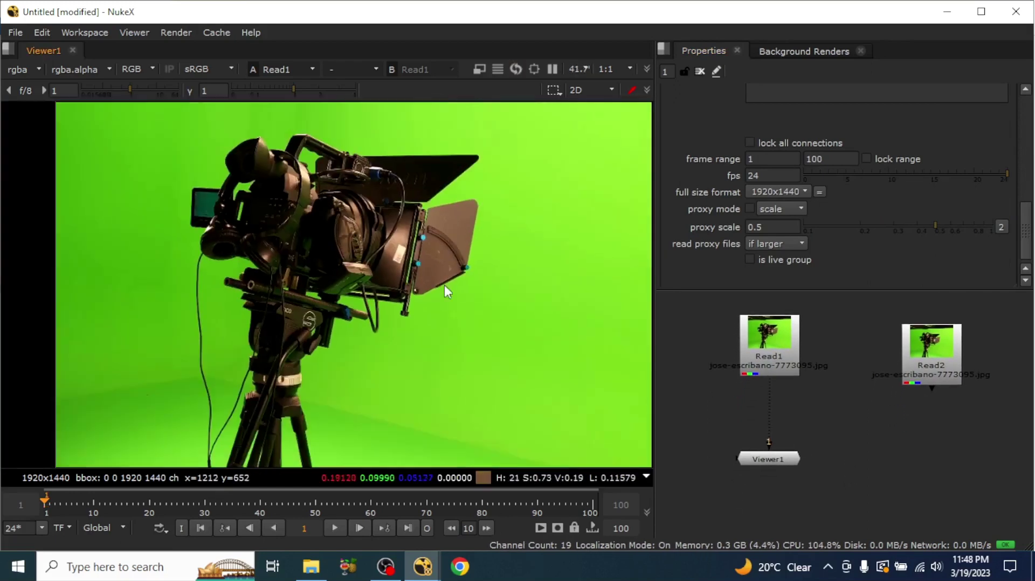
{"action": "middle_click_drag", "start_coordinate": [849, 464], "coordinate": [846, 479]}
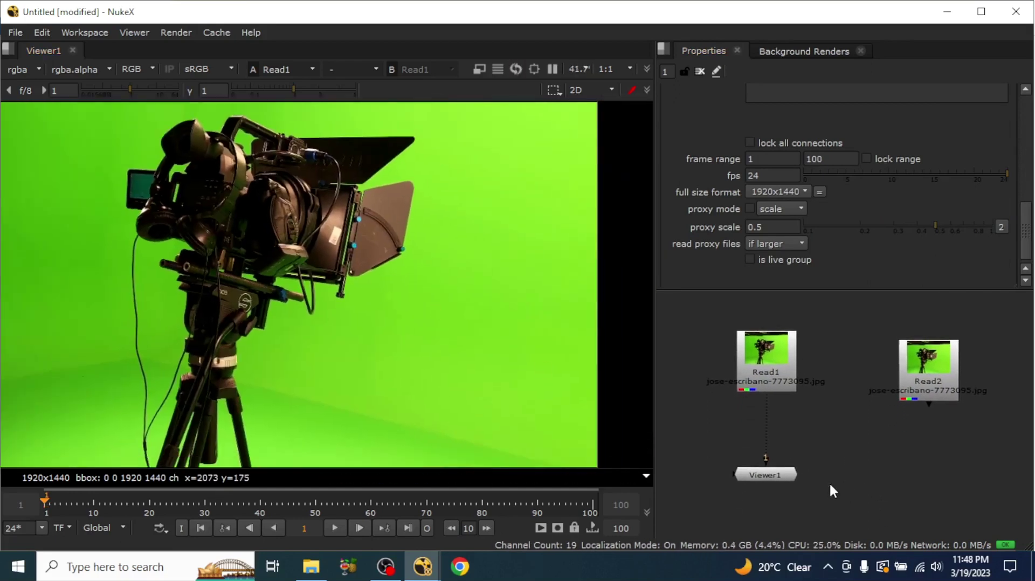
Insert a RotoPaint node between the first Read node and the viewer, and choose the Clone tool.
{"action": "key", "text": "p"}
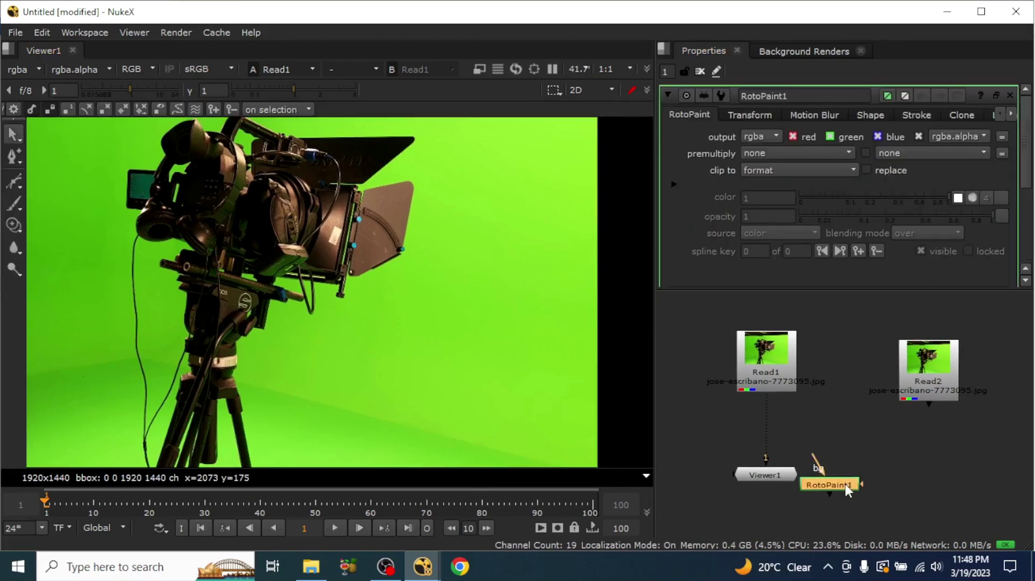
{"action": "left_click_drag", "start_coordinate": [798, 422], "coordinate": [785, 429]}
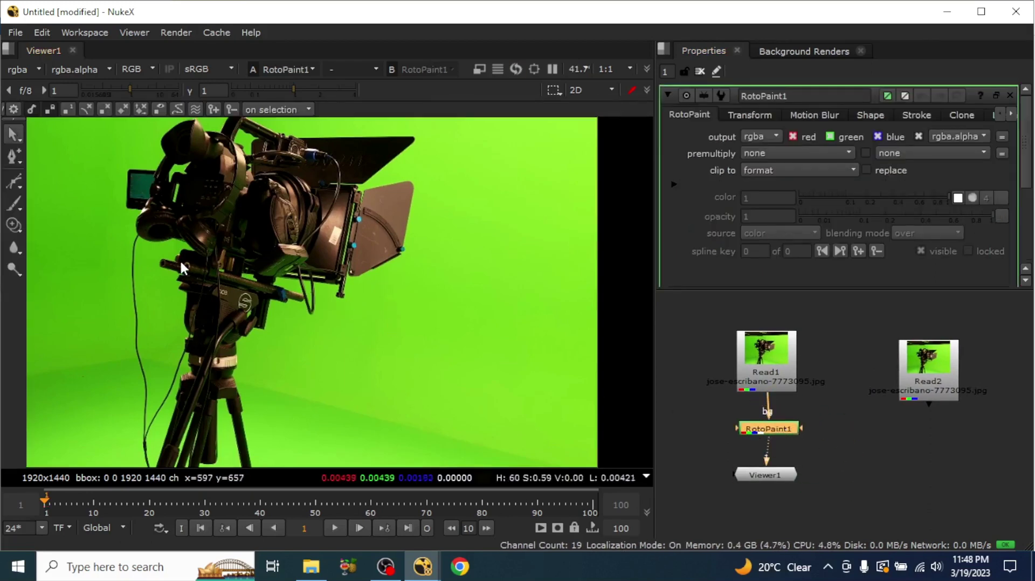
{"action": "left_click", "coordinate": [14, 224]}
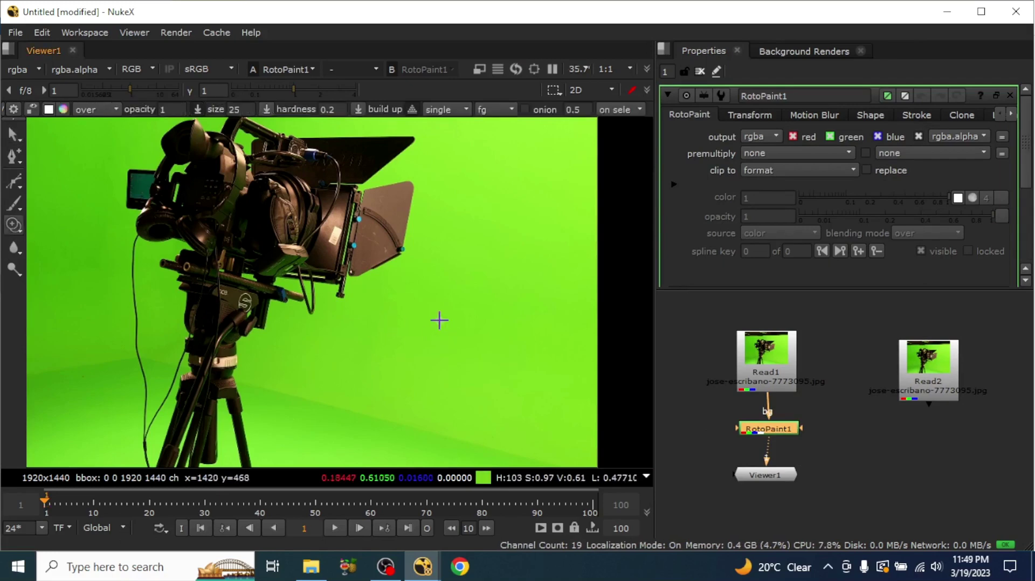
{"action": "scroll", "coordinate": [439, 321], "scroll_direction": "down", "scroll_amount": 1}
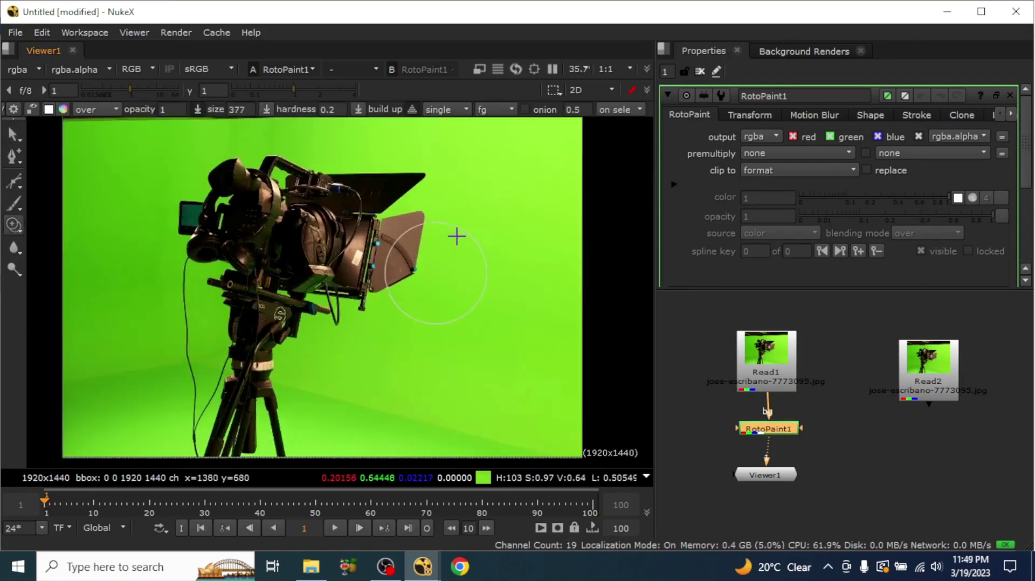
Clone clean green screen over the camera's lens, matte box and body, using brush sizes of 377 and 287.
{"action": "mouse_move", "coordinate": [502, 221]}
{"action": "left_mouse_down", "text": "ctrl"}
{"action": "mouse_move", "coordinate": [442, 222]}
{"action": "mouse_move", "coordinate": [454, 257]}
{"action": "mouse_move", "coordinate": [418, 256]}
{"action": "mouse_move", "coordinate": [405, 243]}
{"action": "mouse_move", "coordinate": [405, 273]}
{"action": "mouse_move", "coordinate": [367, 300]}
{"action": "mouse_move", "coordinate": [360, 280]}
{"action": "left_mouse_up", "text": "ctrl"}
{"action": "mouse_move", "coordinate": [411, 208]}
{"action": "left_mouse_down"}
{"action": "mouse_move", "coordinate": [432, 268]}
{"action": "mouse_move", "coordinate": [307, 340]}
{"action": "left_mouse_up"}
{"action": "left_click_drag", "start_coordinate": [134, 222], "coordinate": [201, 226], "text": "ctrl"}
{"action": "left_click_drag", "start_coordinate": [201, 226], "coordinate": [201, 317]}
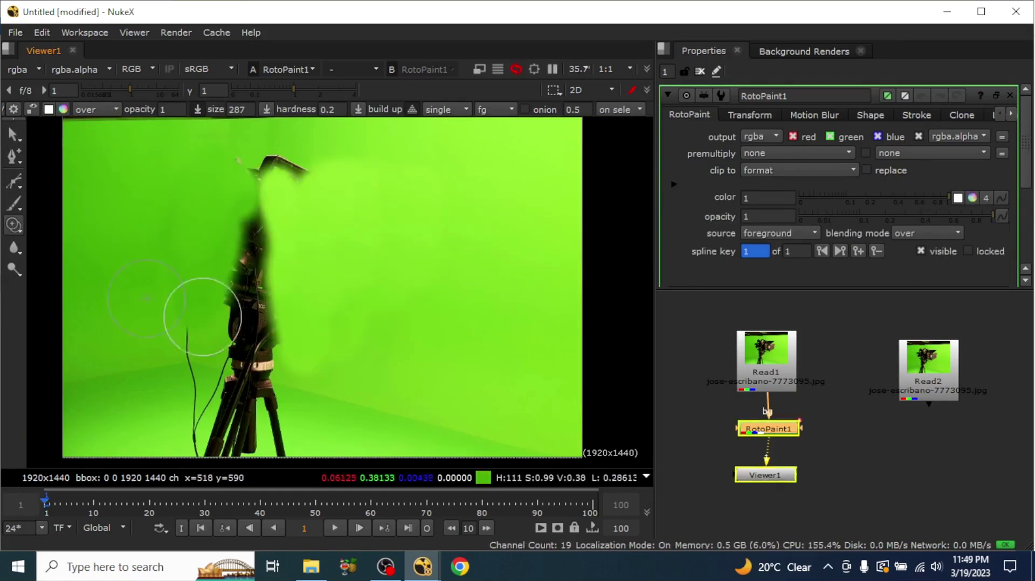
Clone green over the remaining camera parts, tripod and cables, reducing the brush size to 189.
{"action": "left_click_drag", "start_coordinate": [280, 167], "coordinate": [249, 323]}
{"action": "left_click_drag", "start_coordinate": [237, 289], "coordinate": [188, 289], "text": "shift"}
{"action": "left_click_drag", "start_coordinate": [188, 256], "coordinate": [197, 289], "text": "ctrl"}
{"action": "left_click_drag", "start_coordinate": [191, 388], "coordinate": [193, 410]}
{"action": "left_click_drag", "start_coordinate": [193, 411], "coordinate": [224, 412], "text": "shift"}
{"action": "left_click_drag", "start_coordinate": [205, 413], "coordinate": [204, 426]}
{"action": "left_click_drag", "start_coordinate": [251, 399], "coordinate": [201, 388]}
{"action": "left_click_drag", "start_coordinate": [365, 403], "coordinate": [197, 384], "text": "ctrl"}
{"action": "mouse_move", "coordinate": [199, 380]}
{"action": "left_mouse_down"}
{"action": "mouse_move", "coordinate": [162, 365]}
{"action": "mouse_move", "coordinate": [237, 357]}
{"action": "left_mouse_up"}
Set the clone opacity to 0.08, blend the seam between the dark and bright green areas, and lower the opacity to 0.008.
{"action": "double_click", "coordinate": [171, 109]}
{"action": "type", "text": "0.08"}
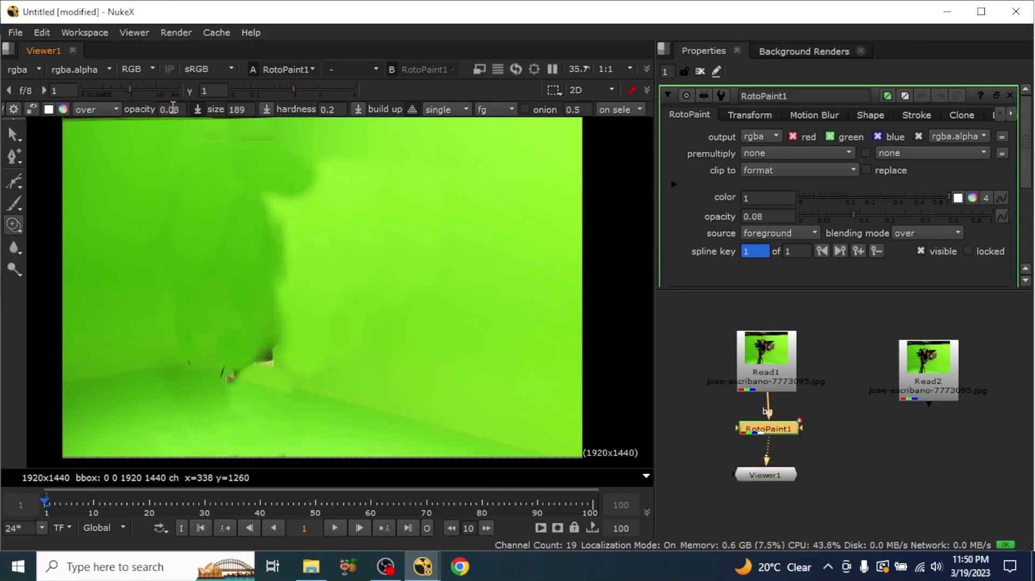
{"action": "left_click_drag", "start_coordinate": [259, 242], "coordinate": [251, 245]}
{"action": "double_click", "coordinate": [172, 110]}
{"action": "type", "text": "0.008"}
Return the clone opacity to 1 and paint out the leftover tripod and cable bits near the floor line.
{"action": "double_click", "coordinate": [172, 110]}
{"action": "type", "text": "1"}
{"action": "left_click_drag", "start_coordinate": [268, 345], "coordinate": [259, 367]}
{"action": "scroll", "coordinate": [216, 366], "scroll_direction": "up", "scroll_amount": 2}
{"action": "middle_click_drag", "start_coordinate": [215, 366], "coordinate": [237, 243]}
{"action": "left_click_drag", "start_coordinate": [203, 275], "coordinate": [191, 237]}
{"action": "scroll", "coordinate": [250, 355], "scroll_direction": "down", "scroll_amount": 4}
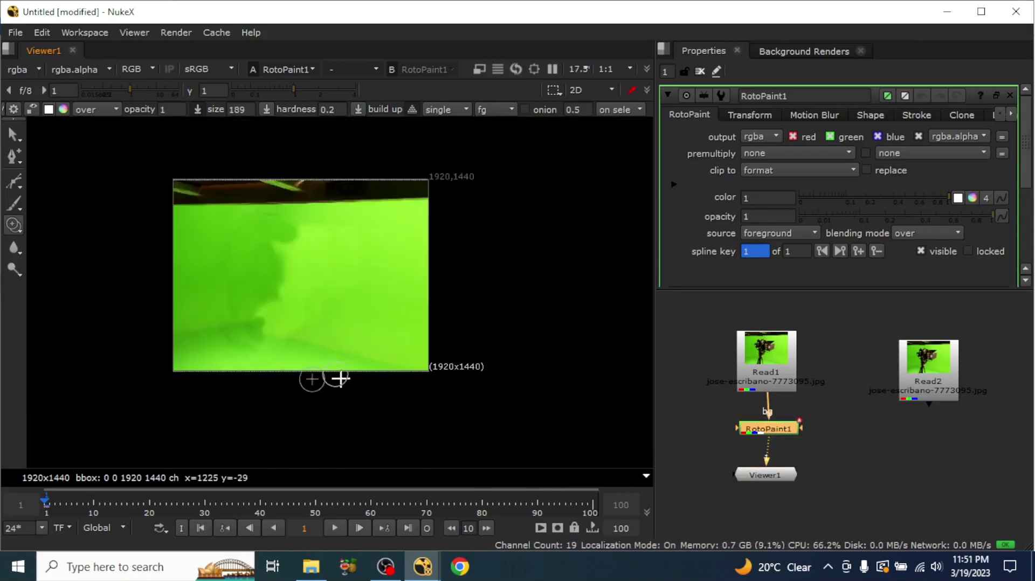
{"action": "scroll", "coordinate": [372, 388], "scroll_direction": "up", "scroll_amount": 1}
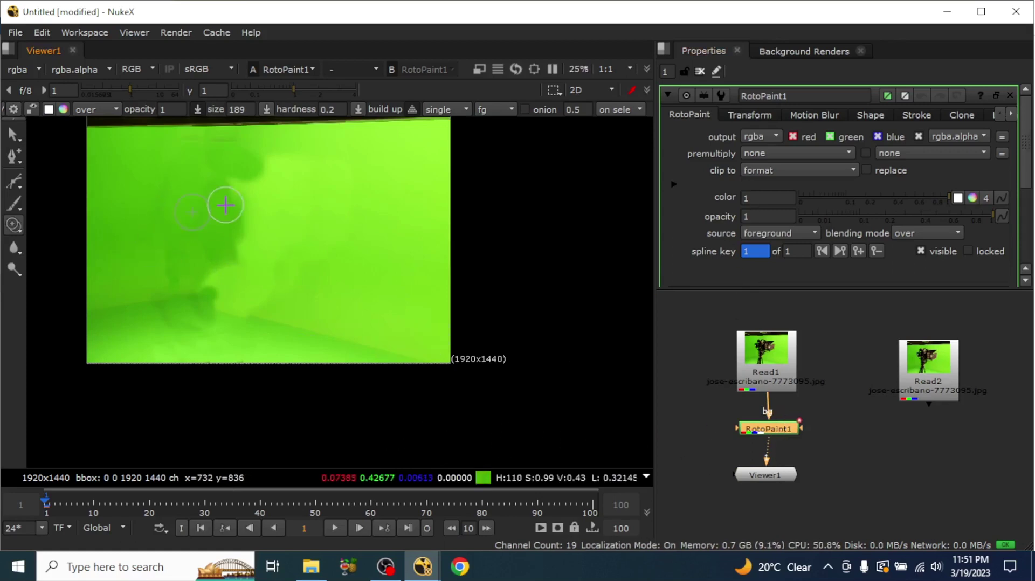
Add an IBKGizmo node with the RotoPaint clean plate on its c input and the second Read node on its fg input.
{"action": "left_click_drag", "start_coordinate": [749, 470], "coordinate": [752, 504]}
{"action": "middle_click_drag", "start_coordinate": [827, 485], "coordinate": [820, 409]}
{"action": "scroll", "coordinate": [828, 409], "scroll_direction": "up", "scroll_amount": 1}
{"action": "left_click", "coordinate": [854, 411]}
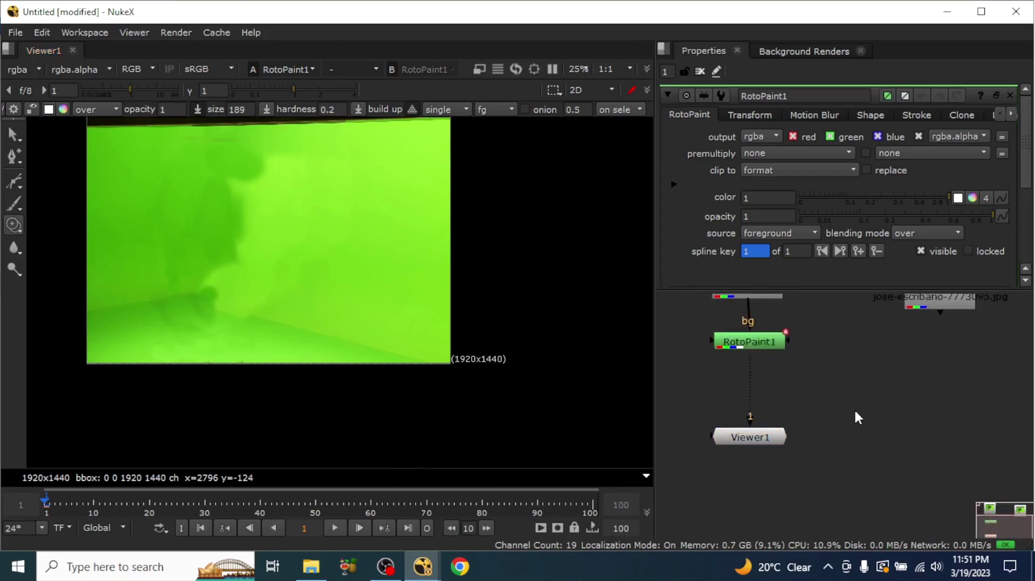
{"action": "key", "text": "Tab"}
{"action": "type", "text": "ibk"}
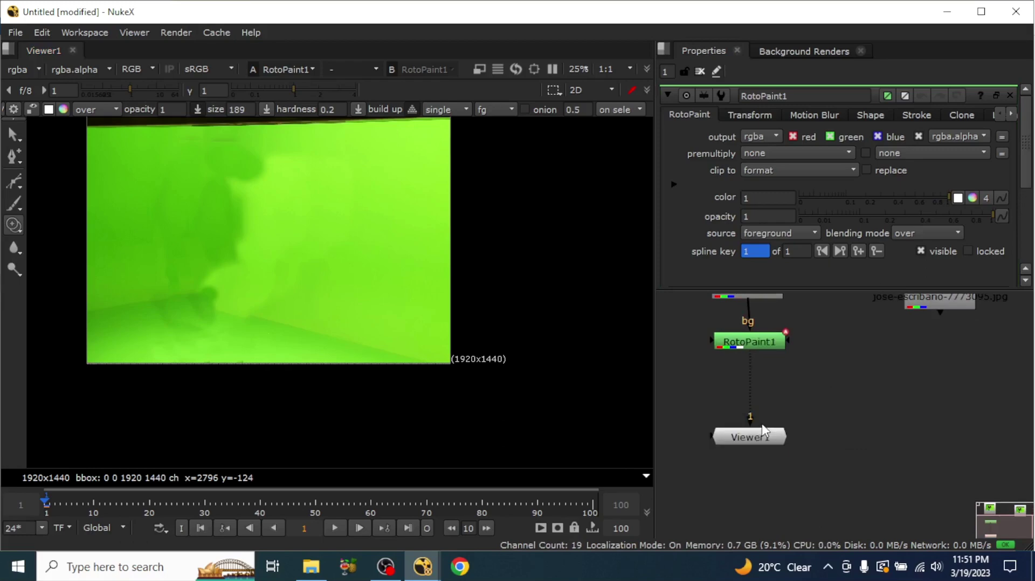
{"action": "left_click", "coordinate": [762, 425]}
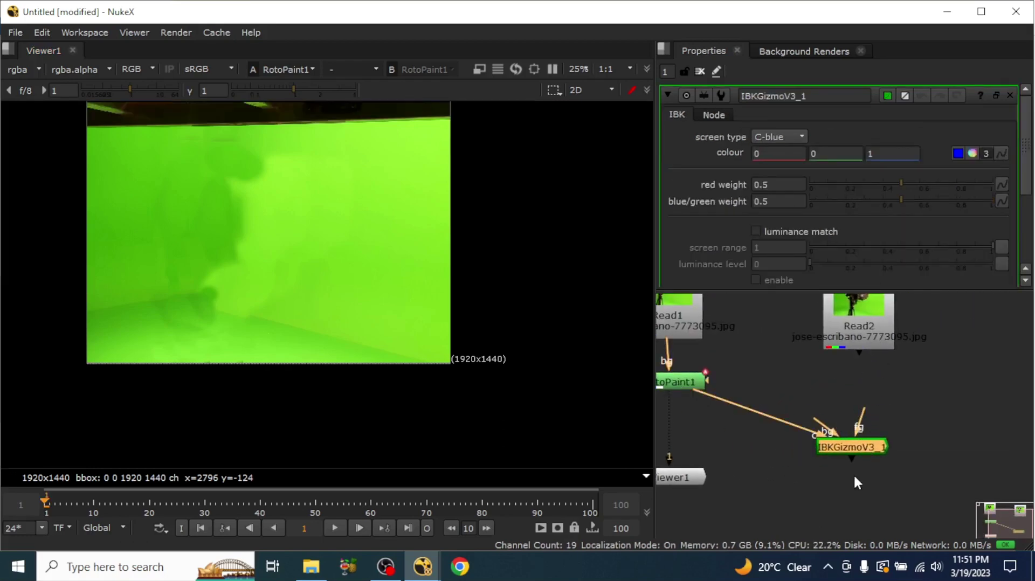
{"action": "left_click_drag", "start_coordinate": [849, 448], "coordinate": [849, 423]}
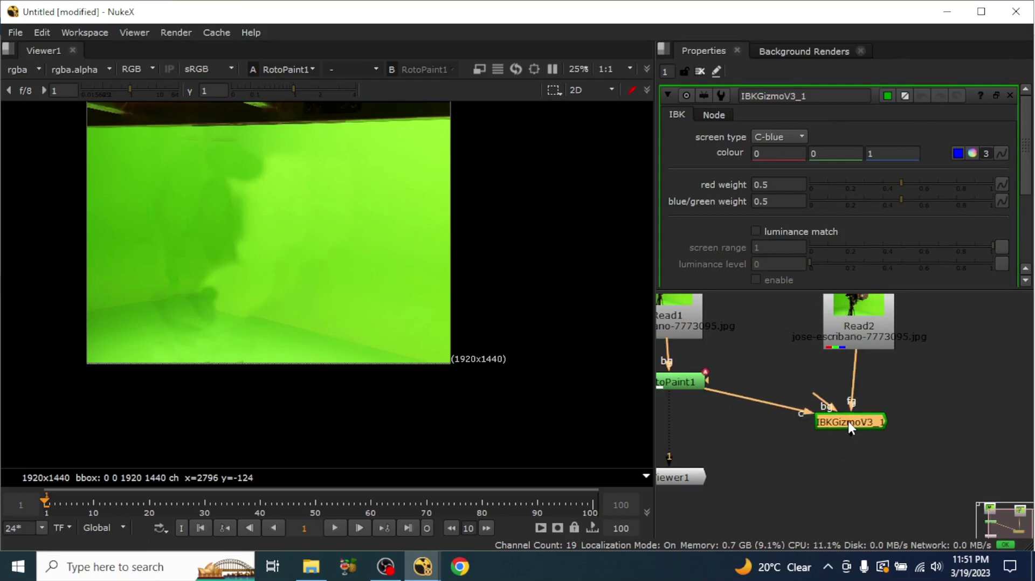
Show the IBKGizmo node in the viewer and set its screen type to C-green.
{"action": "key", "text": "1"}
{"action": "left_click", "coordinate": [867, 418]}
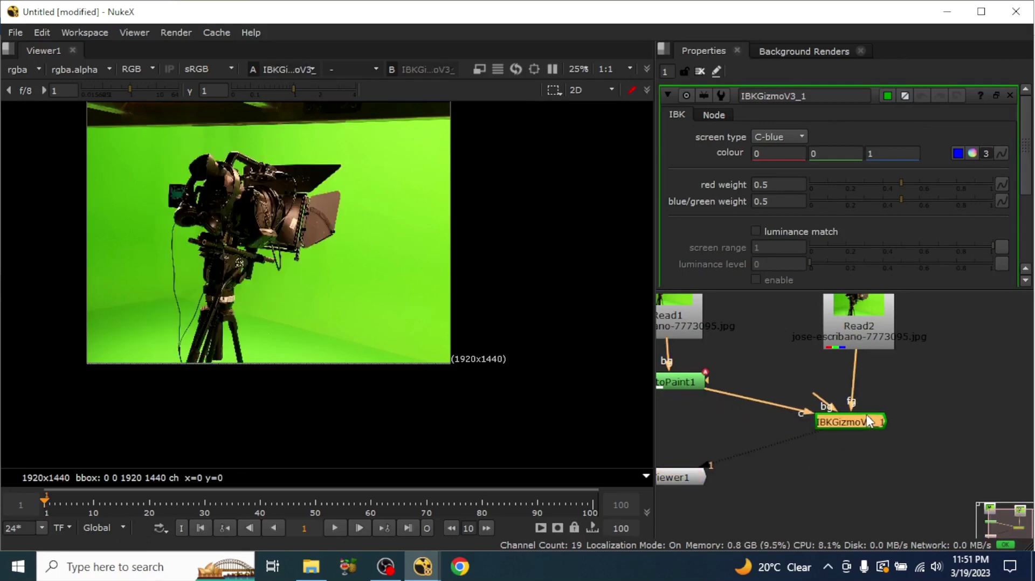
{"action": "left_click", "coordinate": [785, 137]}
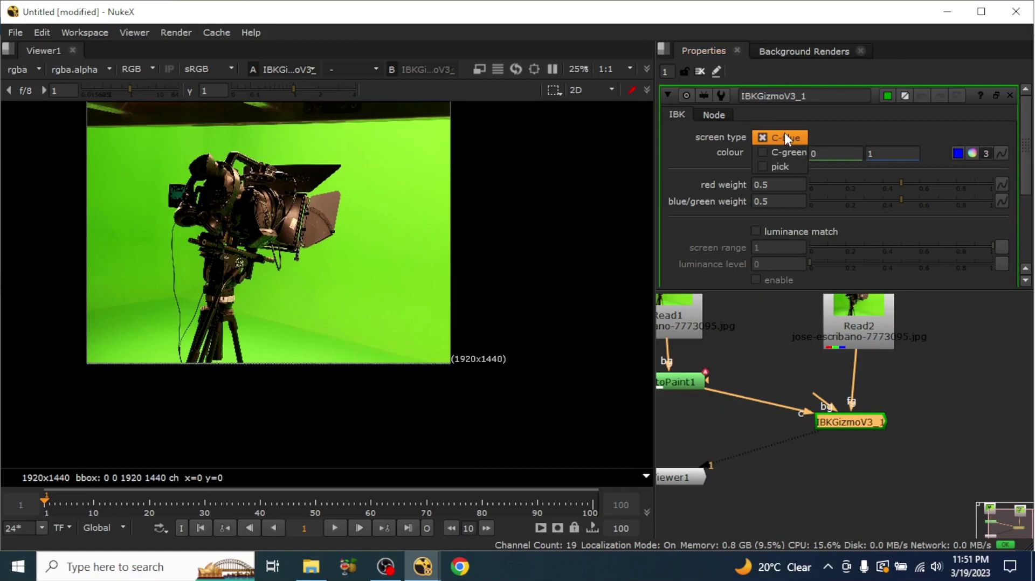
{"action": "left_click", "coordinate": [785, 149]}
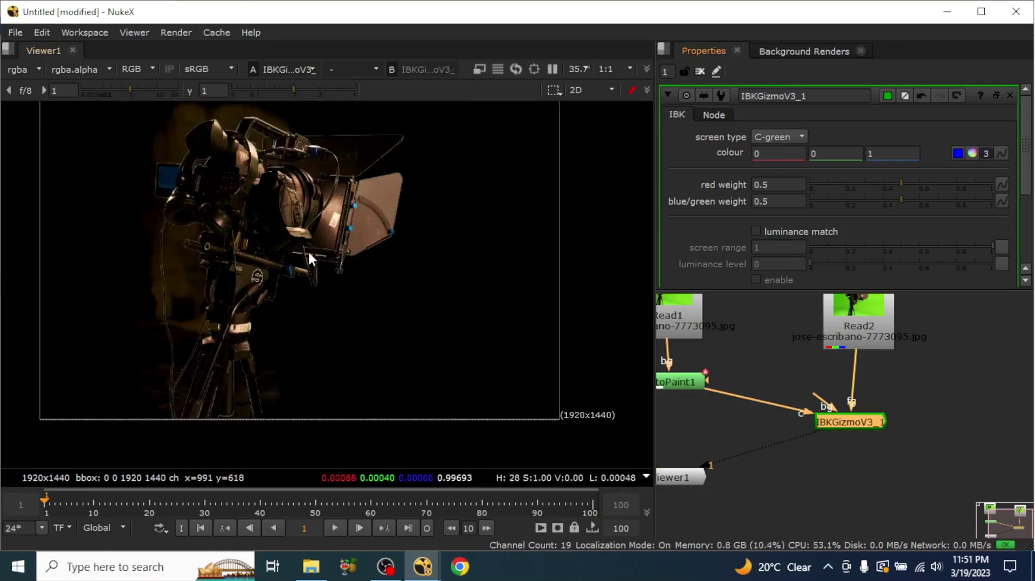
Turn on use bkg luminance for the IBKGizmo node.
{"action": "scroll", "coordinate": [324, 256], "scroll_direction": "up", "scroll_amount": 2}
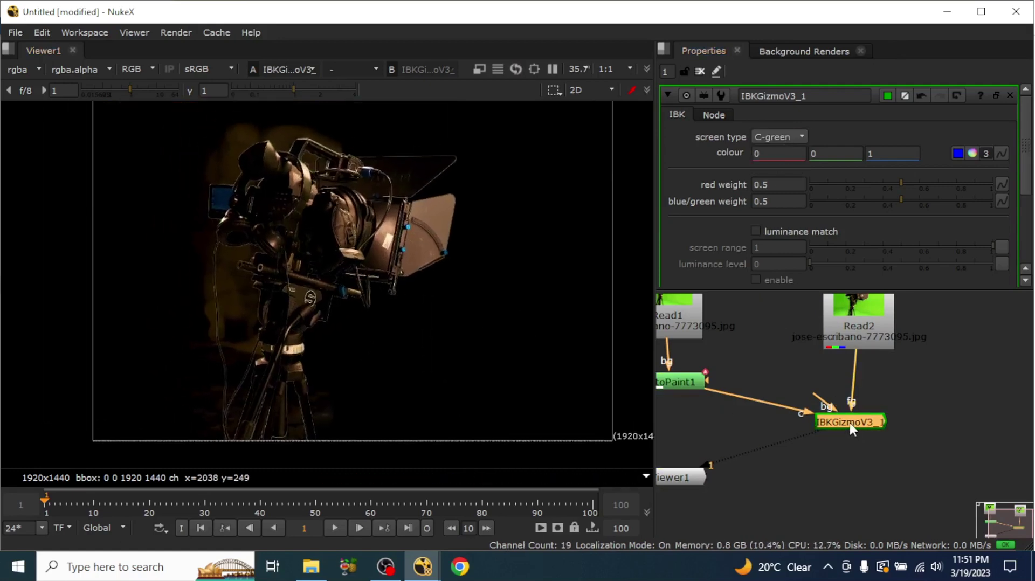
{"action": "scroll", "coordinate": [823, 250], "scroll_direction": "down", "scroll_amount": 5}
{"action": "left_click", "coordinate": [843, 248]}
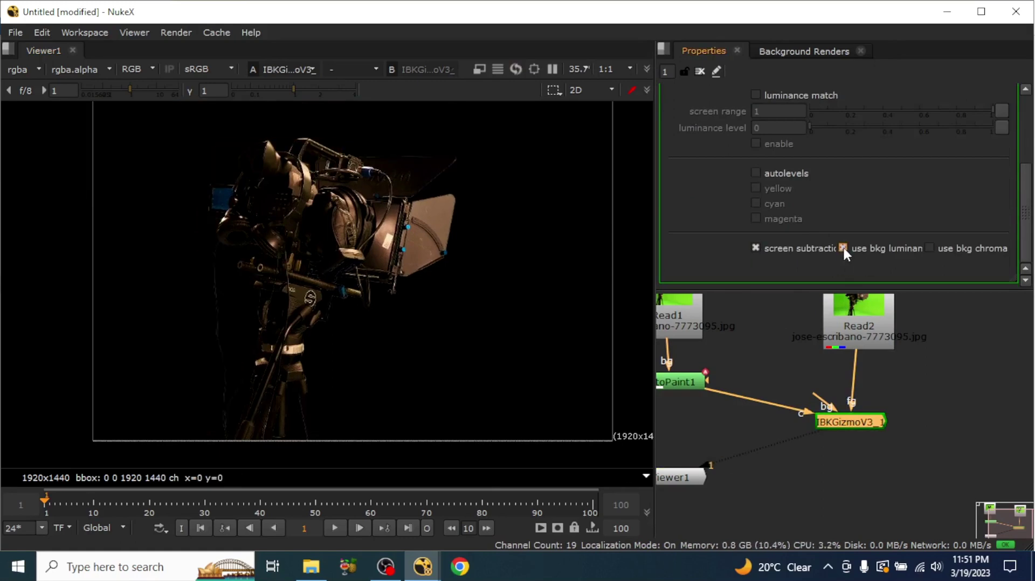
Place the Viewer node below the IBKGizmo and insert a Merge node between the two.
{"action": "scroll", "coordinate": [300, 258], "scroll_direction": "down", "scroll_amount": 1}
{"action": "scroll", "coordinate": [323, 263], "scroll_direction": "up", "scroll_amount": 3}
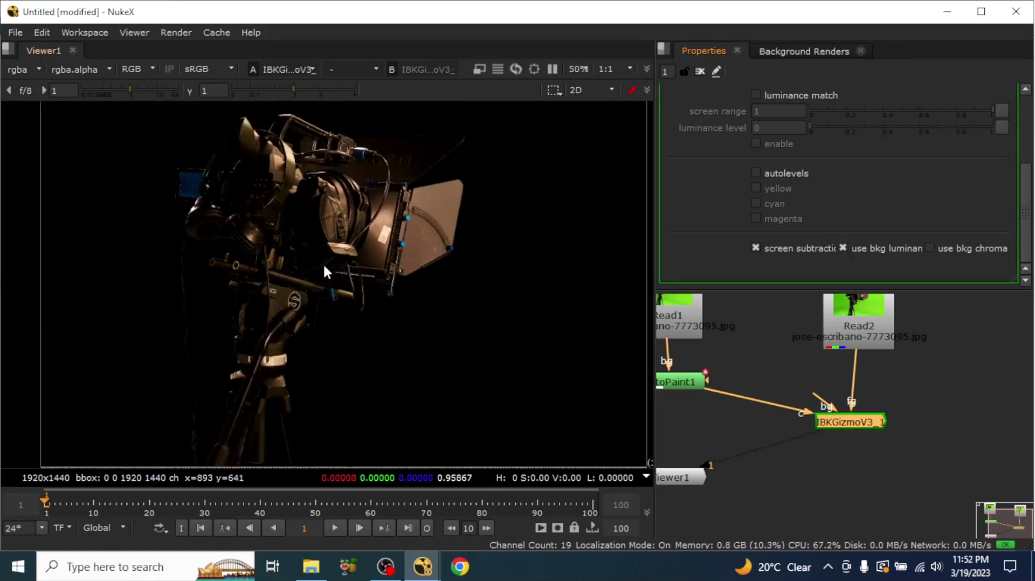
{"action": "middle_click_drag", "start_coordinate": [909, 460], "coordinate": [907, 410]}
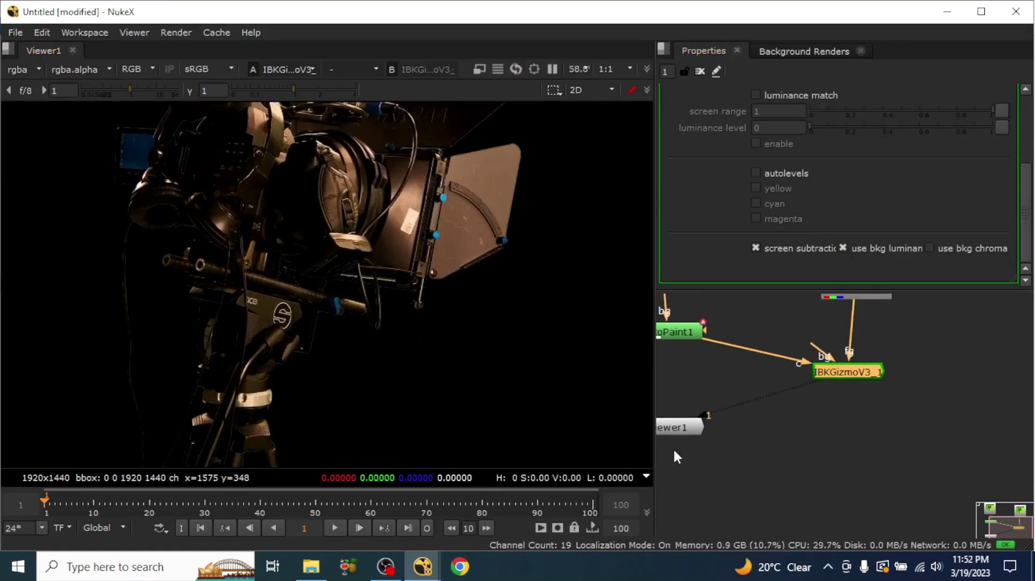
{"action": "left_click_drag", "start_coordinate": [674, 434], "coordinate": [857, 511]}
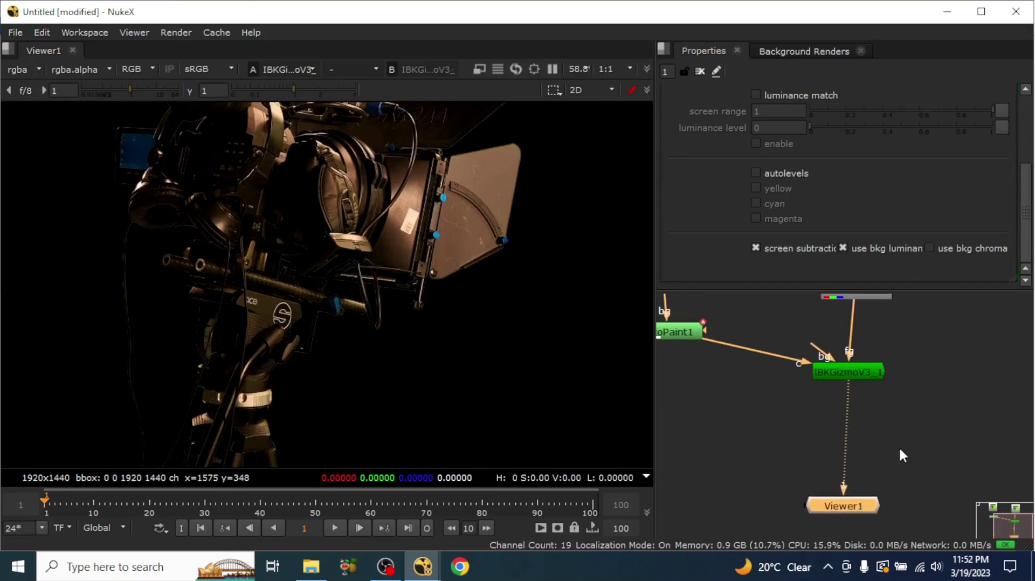
{"action": "key", "text": "m"}
{"action": "left_click_drag", "start_coordinate": [917, 452], "coordinate": [860, 446], "text": "ctrl"}
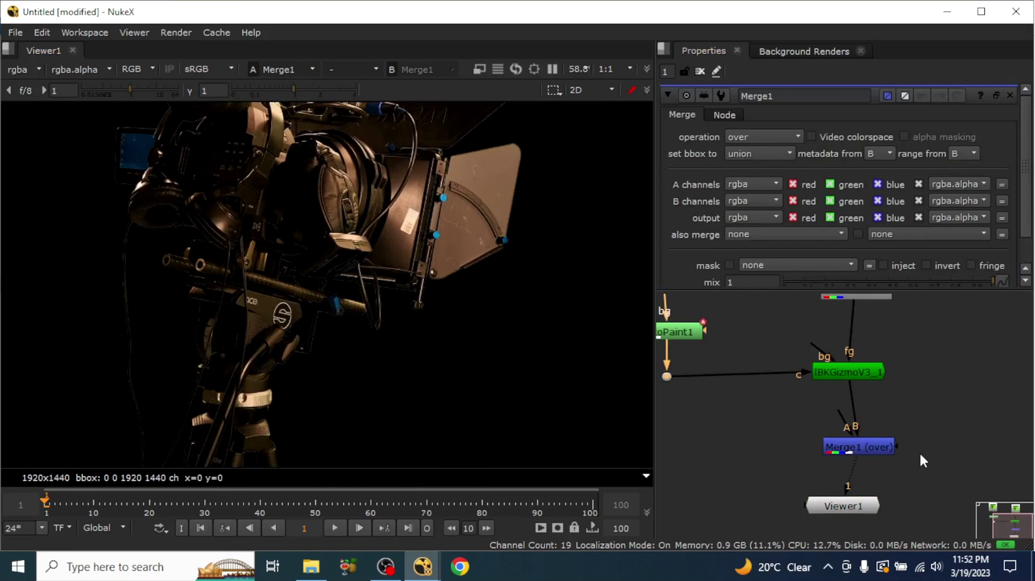
Add a CheckerBoard node, connect it to the Merge node's B input, and swap the IBKGizmo onto the A input.
{"action": "middle_click_drag", "start_coordinate": [930, 458], "coordinate": [906, 421]}
{"action": "key", "text": "Tab"}
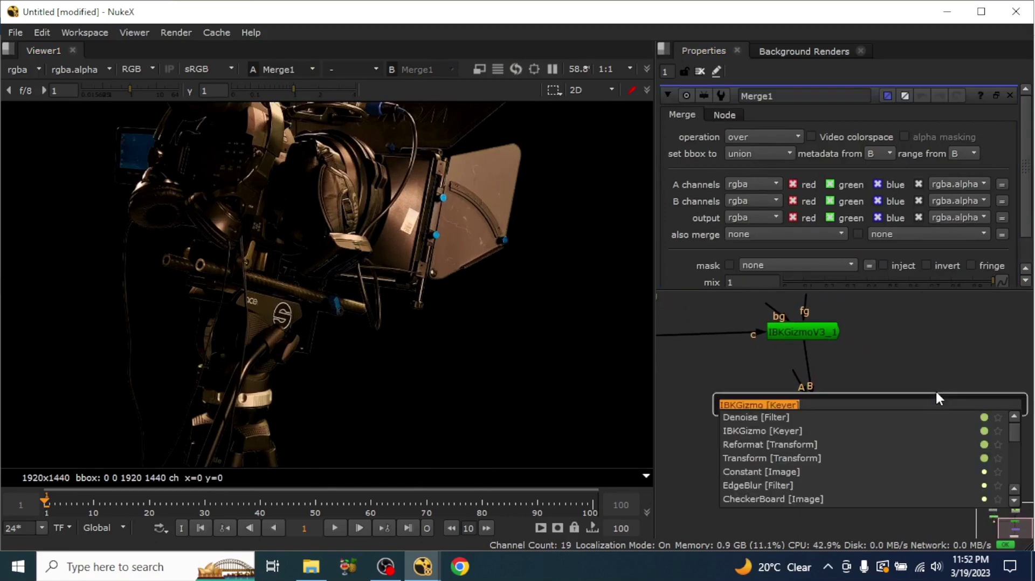
{"action": "type", "text": "ch"}
{"action": "left_click", "coordinate": [818, 417]}
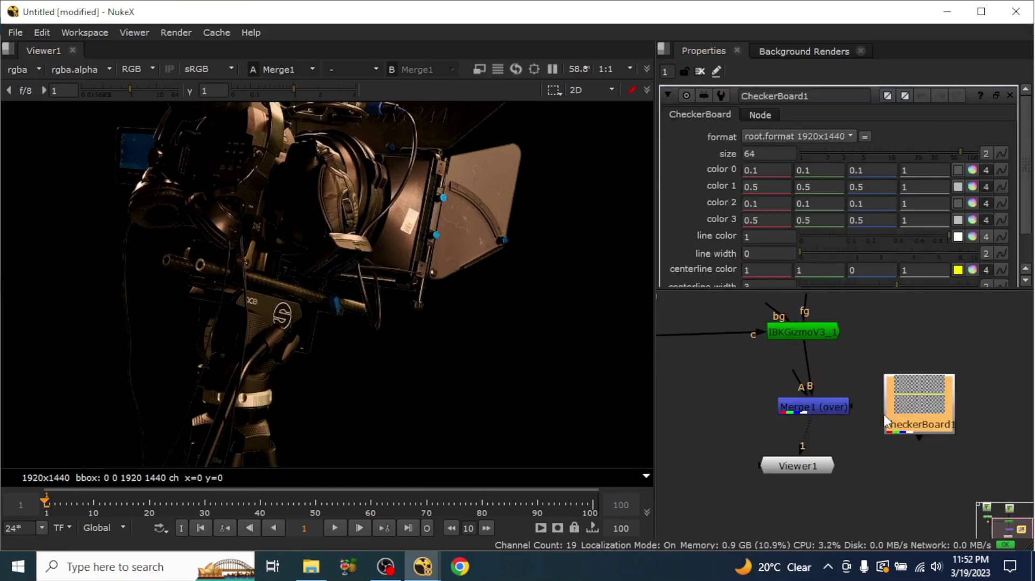
{"action": "left_click", "coordinate": [928, 355]}
{"action": "left_click_drag", "start_coordinate": [918, 348], "coordinate": [962, 344]}
{"action": "left_click_drag", "start_coordinate": [879, 374], "coordinate": [962, 400], "text": "ctrl"}
{"action": "left_click_drag", "start_coordinate": [841, 410], "coordinate": [826, 404]}
{"action": "key", "text": "shift+x"}
Examine the keyed camera's edges against the checkerboard background.
{"action": "scroll", "coordinate": [364, 276], "scroll_direction": "down", "scroll_amount": 3}
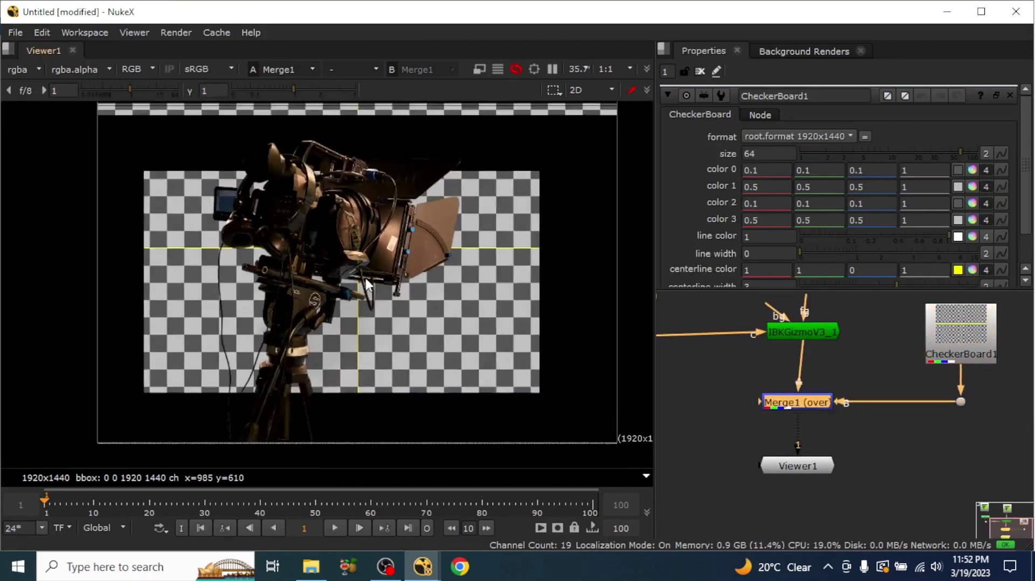
{"action": "scroll", "coordinate": [189, 244], "scroll_direction": "up", "scroll_amount": 6}
{"action": "scroll", "coordinate": [222, 269], "scroll_direction": "down", "scroll_amount": 5}
{"action": "middle_click_drag", "start_coordinate": [466, 131], "coordinate": [432, 234]}
{"action": "middle_click_drag", "start_coordinate": [428, 285], "coordinate": [437, 241]}
{"action": "scroll", "coordinate": [437, 247], "scroll_direction": "down", "scroll_amount": 2}
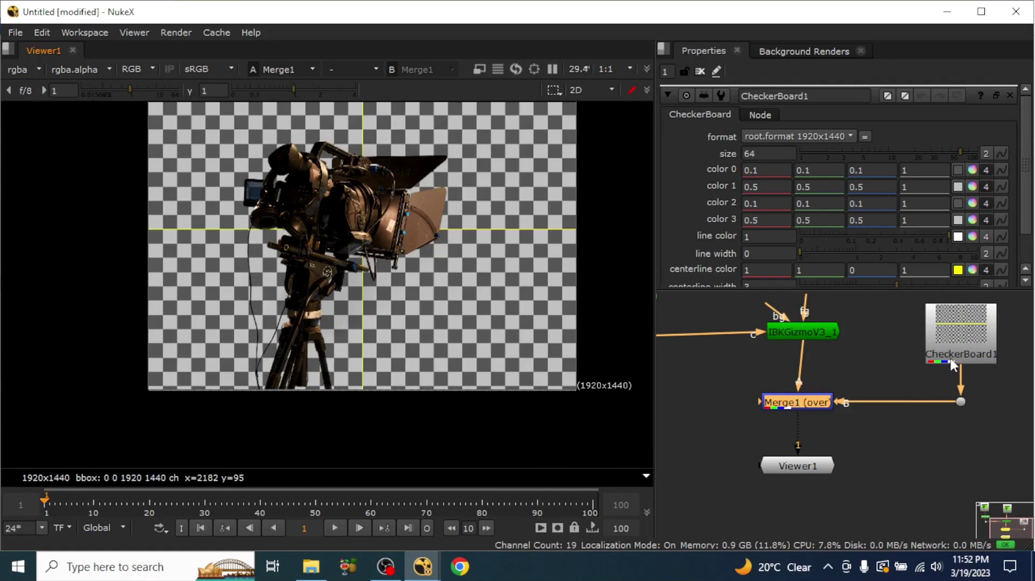
Import the wheat field and sky image from the clean plate & bg folder into the node graph.
{"action": "middle_click_drag", "start_coordinate": [951, 358], "coordinate": [877, 372]}
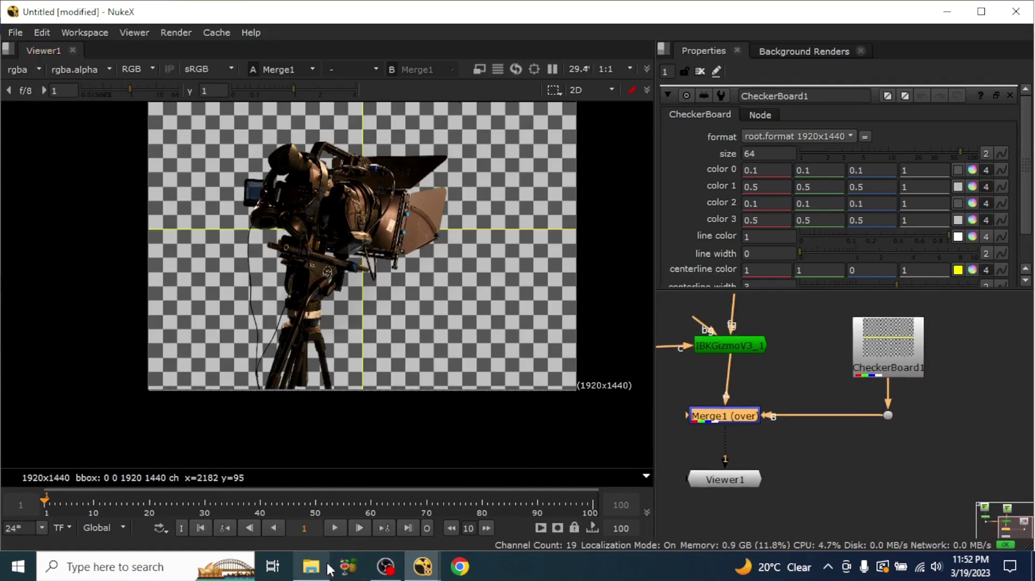
{"action": "left_click", "coordinate": [311, 566]}
{"action": "left_click", "coordinate": [199, 129]}
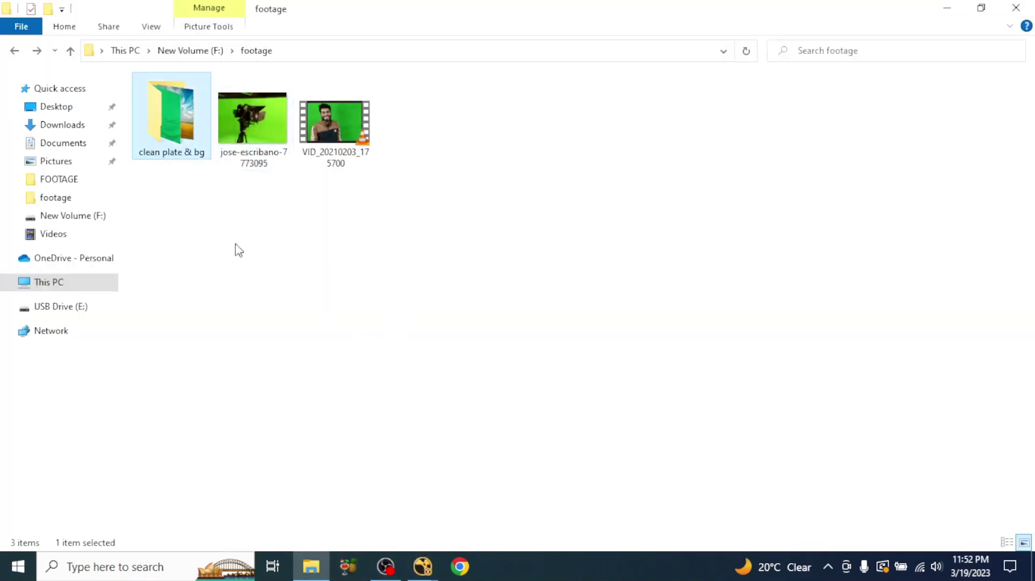
{"action": "double_click", "coordinate": [190, 127]}
{"action": "left_click_drag", "start_coordinate": [276, 121], "coordinate": [903, 416]}
{"action": "middle_click_drag", "start_coordinate": [925, 406], "coordinate": [871, 390]}
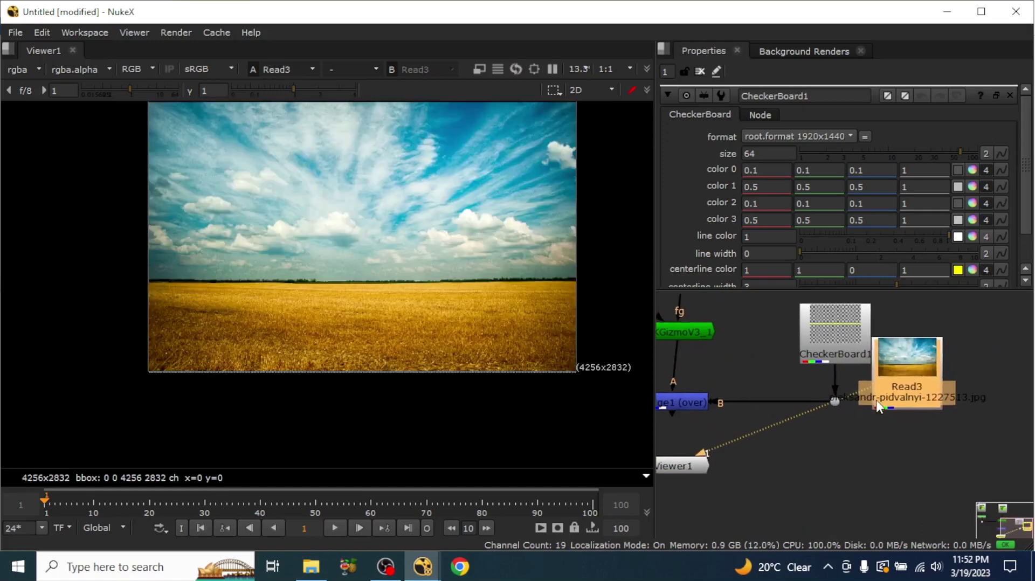
Connect the field image to the Merge node's B input in place of the checkerboard, and view the Merge result.
{"action": "left_click_drag", "start_coordinate": [887, 397], "coordinate": [970, 372]}
{"action": "left_click_drag", "start_coordinate": [704, 450], "coordinate": [680, 400]}
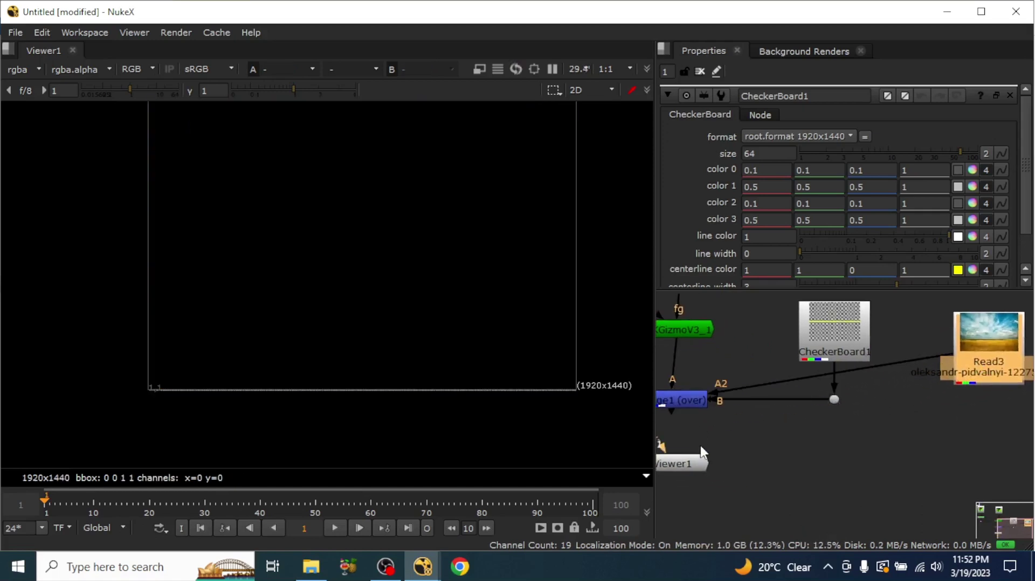
{"action": "left_click_drag", "start_coordinate": [659, 445], "coordinate": [738, 364]}
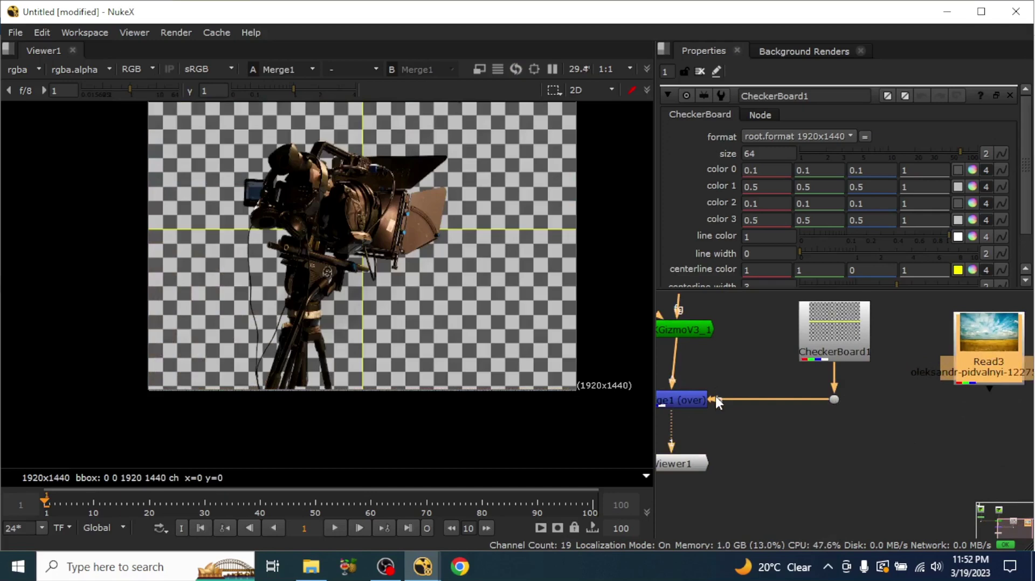
{"action": "left_click_drag", "start_coordinate": [715, 399], "coordinate": [716, 399]}
{"action": "left_click_drag", "start_coordinate": [819, 401], "coordinate": [950, 380]}
{"action": "left_click_drag", "start_coordinate": [830, 374], "coordinate": [980, 411], "text": "ctrl"}
{"action": "left_click_drag", "start_coordinate": [988, 351], "coordinate": [980, 319]}
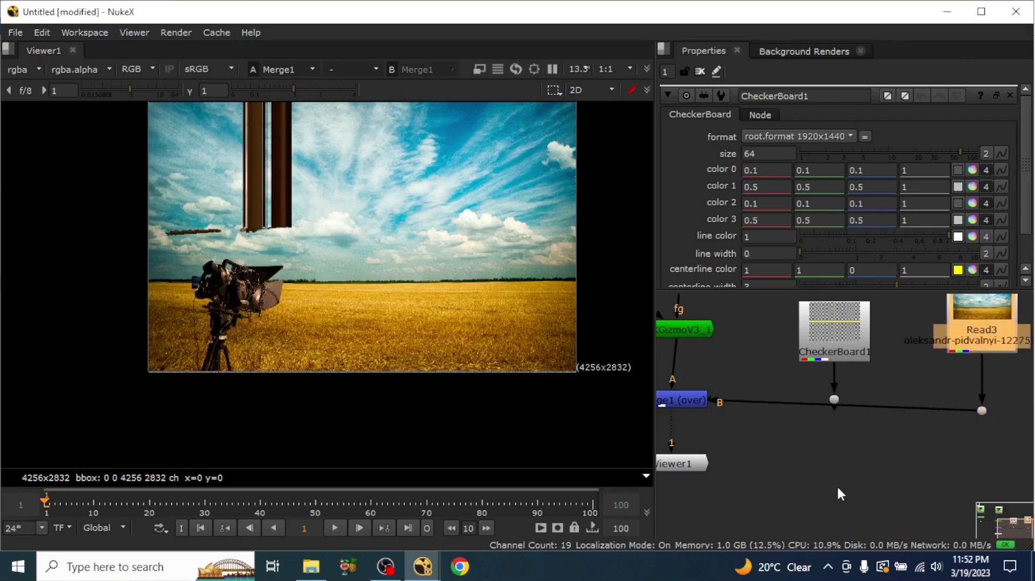
Insert a Reformat node between the field image and the Merge node's B input.
{"action": "left_click", "coordinate": [866, 469]}
{"action": "key", "text": "Tab"}
{"action": "type", "text": "re"}
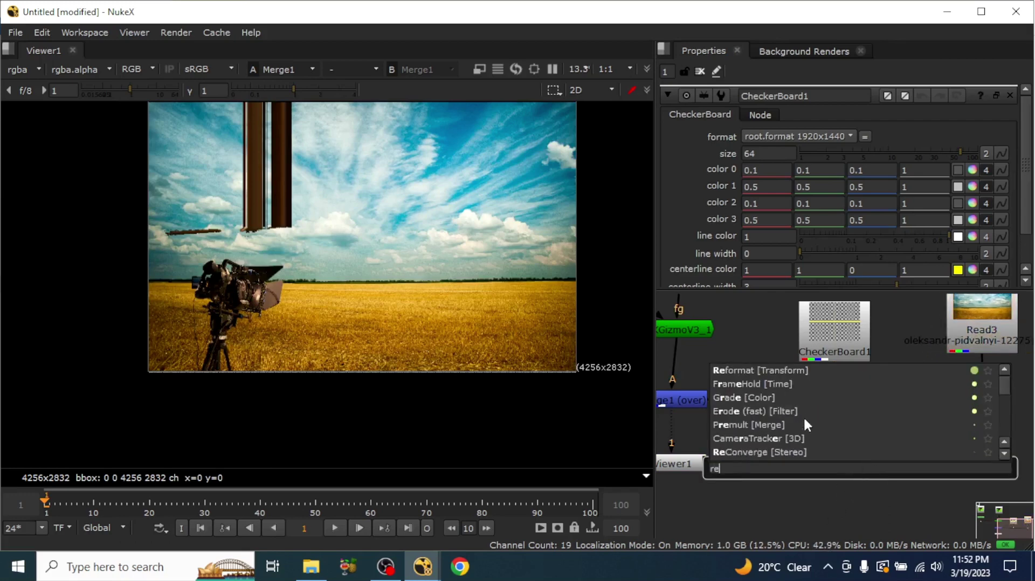
{"action": "key", "text": "Return"}
{"action": "left_click_drag", "start_coordinate": [885, 458], "coordinate": [897, 415]}
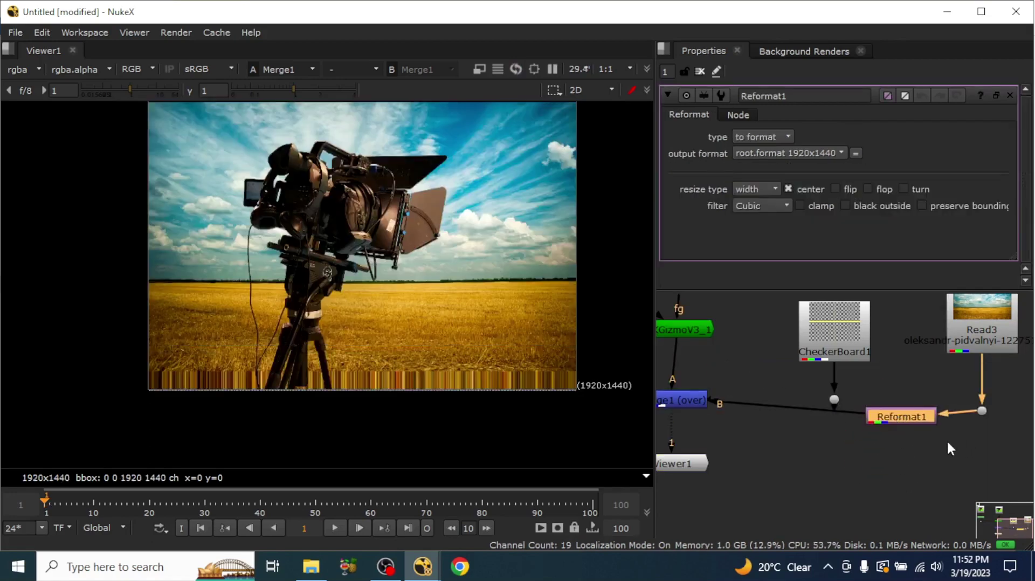
{"action": "left_click", "coordinate": [879, 466]}
Examine the keyed camera's edges over the field background and the node tree from the clean plate to the Merge.
{"action": "scroll", "coordinate": [354, 203], "scroll_direction": "up", "scroll_amount": 3}
{"action": "scroll", "coordinate": [394, 246], "scroll_direction": "down", "scroll_amount": 6}
{"action": "middle_click_drag", "start_coordinate": [406, 253], "coordinate": [404, 274]}
{"action": "scroll", "coordinate": [403, 273], "scroll_direction": "up", "scroll_amount": 3}
{"action": "scroll", "coordinate": [354, 255], "scroll_direction": "up", "scroll_amount": 3}
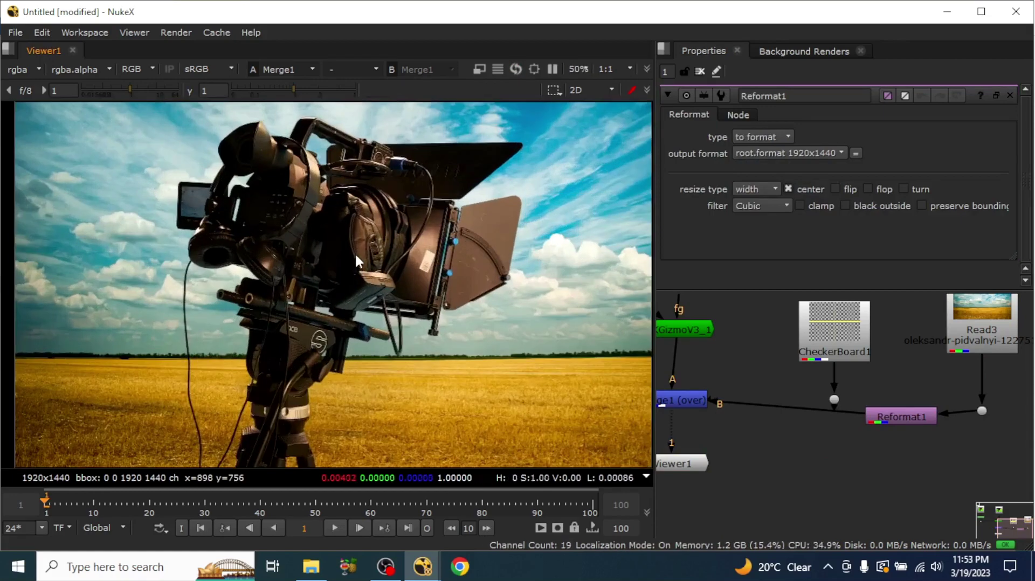
{"action": "middle_click_drag", "start_coordinate": [391, 208], "coordinate": [399, 249]}
{"action": "scroll", "coordinate": [411, 297], "scroll_direction": "up", "scroll_amount": 2}
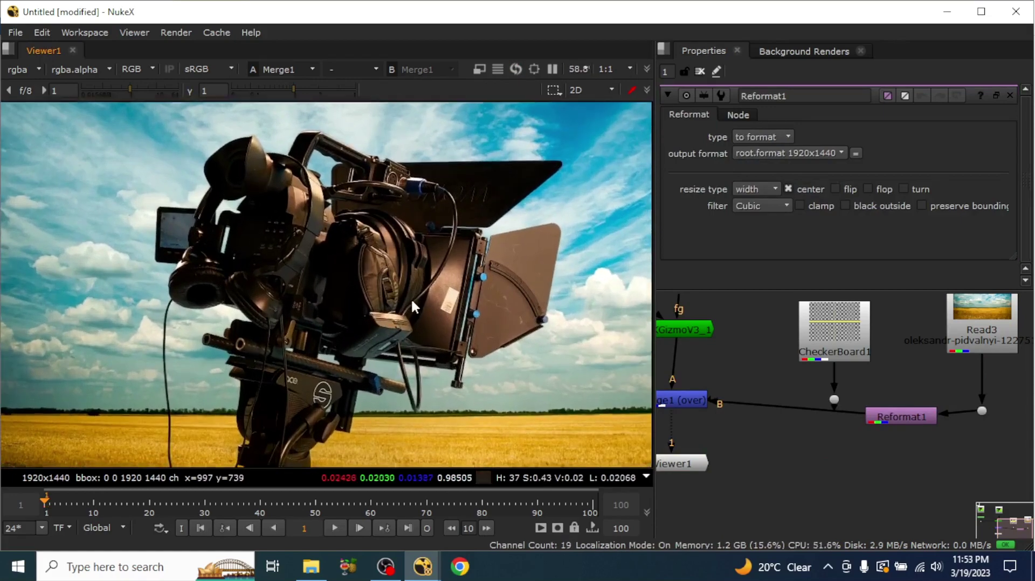
{"action": "scroll", "coordinate": [431, 280], "scroll_direction": "down", "scroll_amount": 1}
{"action": "middle_click_drag", "start_coordinate": [232, 339], "coordinate": [189, 344]}
{"action": "middle_click_drag", "start_coordinate": [347, 343], "coordinate": [306, 334]}
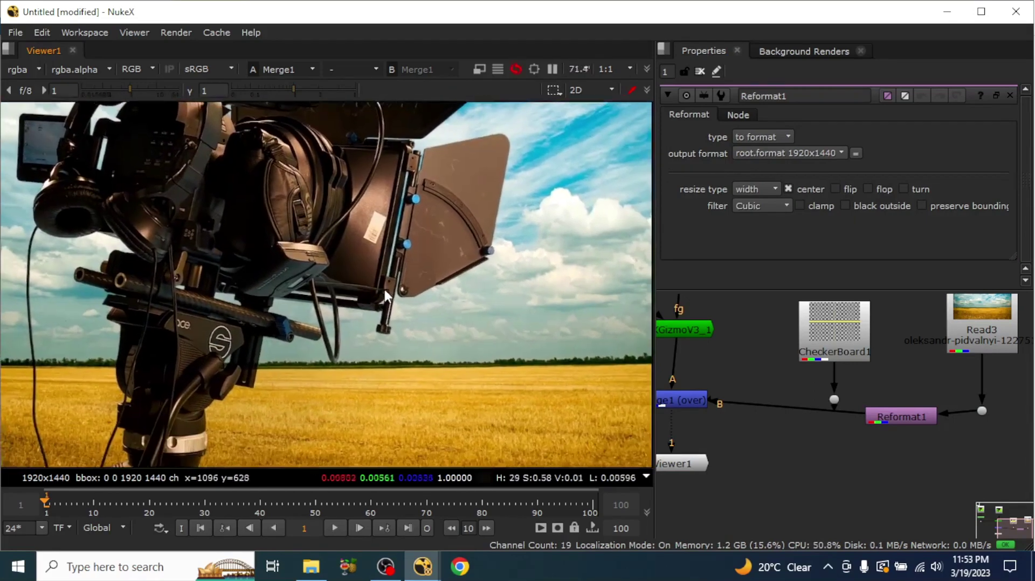
{"action": "scroll", "coordinate": [412, 296], "scroll_direction": "up", "scroll_amount": 1}
{"action": "scroll", "coordinate": [122, 281], "scroll_direction": "up", "scroll_amount": 2}
{"action": "middle_click_drag", "start_coordinate": [327, 249], "coordinate": [215, 346]}
{"action": "scroll", "coordinate": [393, 315], "scroll_direction": "down", "scroll_amount": 1}
{"action": "middle_click_drag", "start_coordinate": [597, 314], "coordinate": [486, 341]}
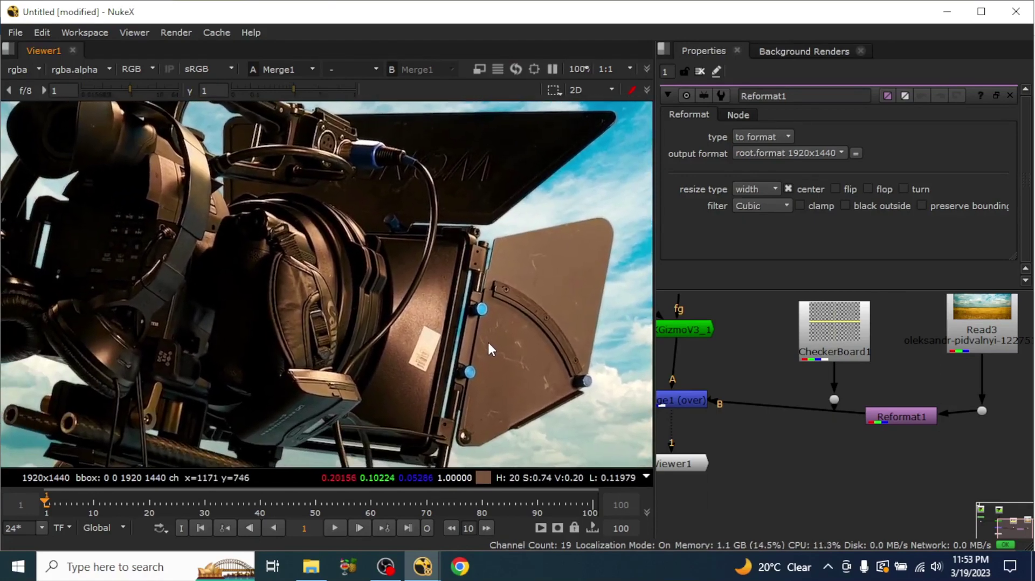
{"action": "middle_click_drag", "start_coordinate": [779, 390], "coordinate": [944, 495]}
{"action": "middle_click_drag", "start_coordinate": [794, 438], "coordinate": [834, 455]}
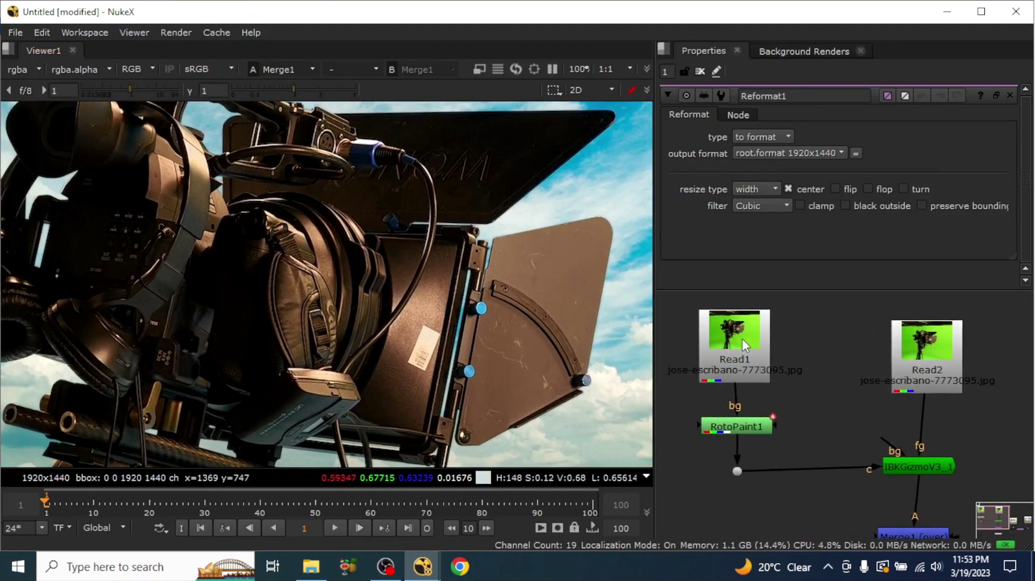
{"action": "scroll", "coordinate": [330, 258], "scroll_direction": "down", "scroll_amount": 5}
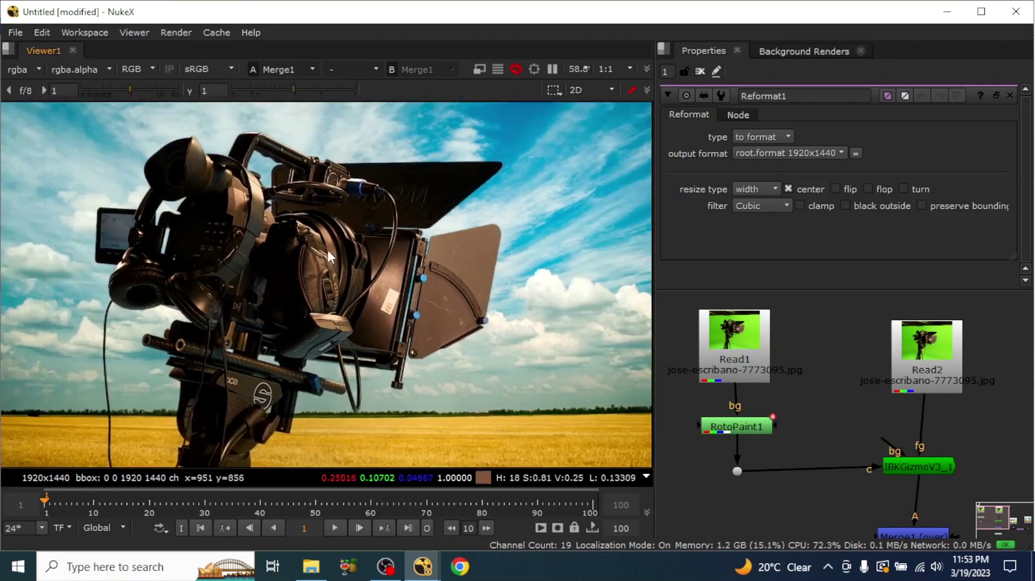
{"action": "middle_click_drag", "start_coordinate": [915, 479], "coordinate": [904, 456]}
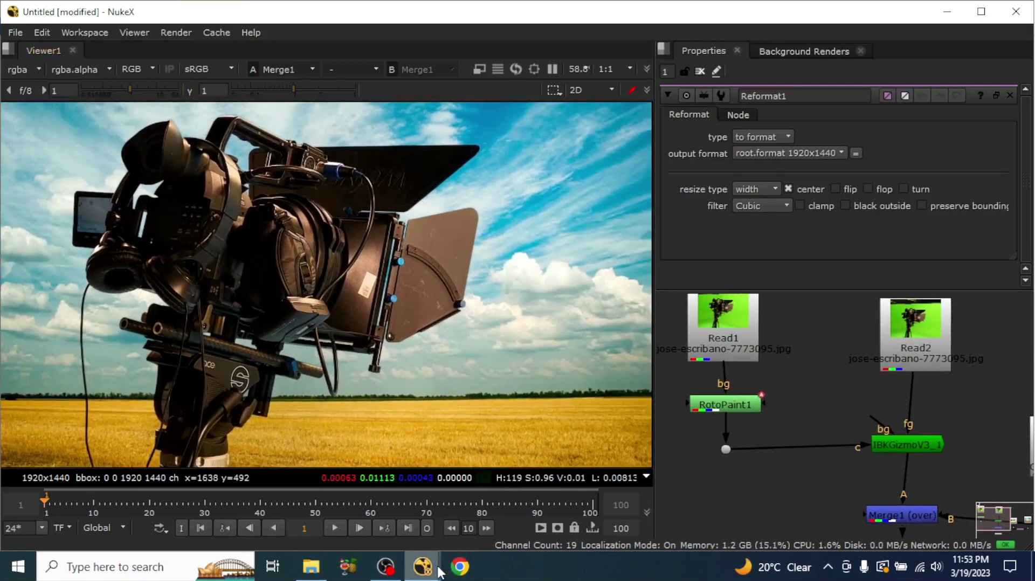
Switch to the other NukeX script, review its portrait composite and node tree, and return to the camera script.
{"action": "mouse_move", "coordinate": [437, 571]}
{"action": "left_click", "coordinate": [419, 464]}
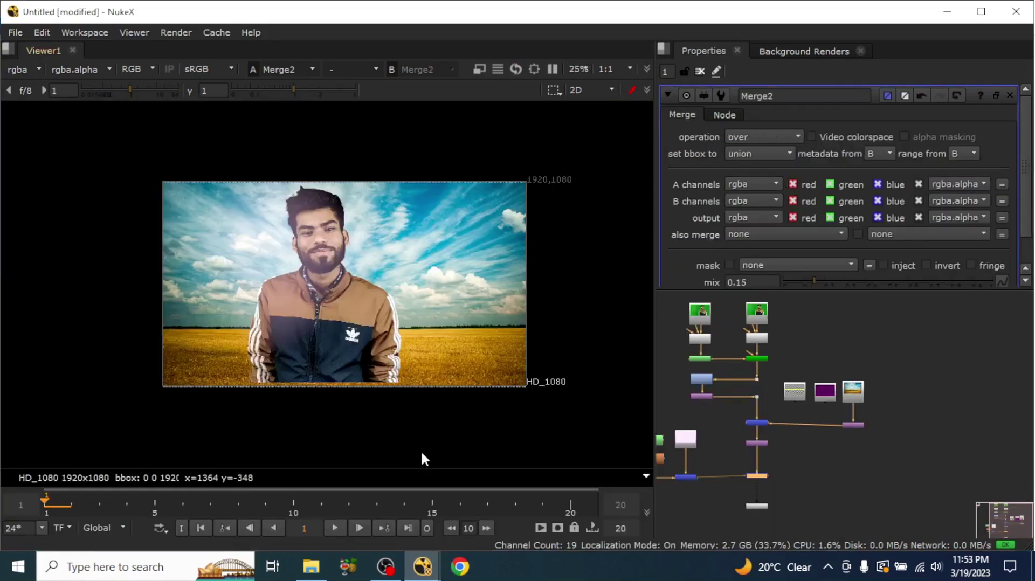
{"action": "middle_click_drag", "start_coordinate": [780, 379], "coordinate": [878, 402]}
{"action": "scroll", "coordinate": [878, 402], "scroll_direction": "up", "scroll_amount": 2}
{"action": "middle_click_drag", "start_coordinate": [404, 304], "coordinate": [292, 300]}
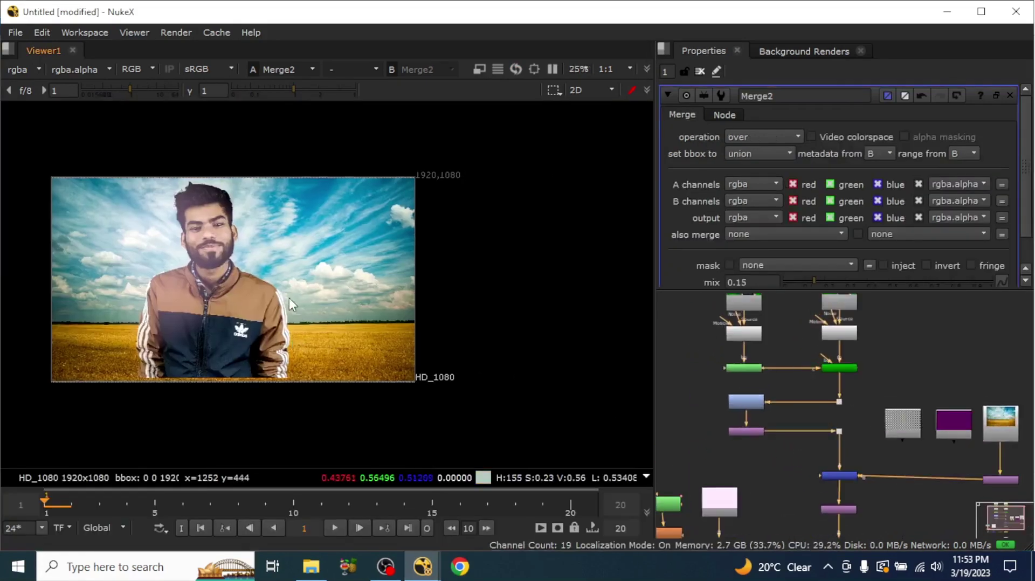
{"action": "scroll", "coordinate": [292, 299], "scroll_direction": "up", "scroll_amount": 2}
{"action": "middle_click_drag", "start_coordinate": [761, 422], "coordinate": [731, 436]}
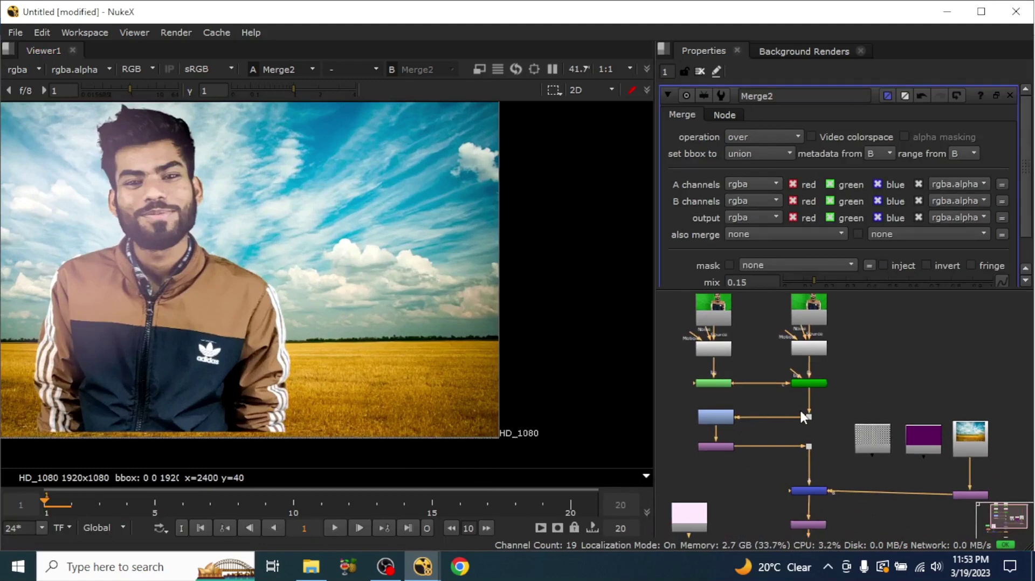
{"action": "mouse_move", "coordinate": [422, 566]}
{"action": "left_click", "coordinate": [744, 501]}
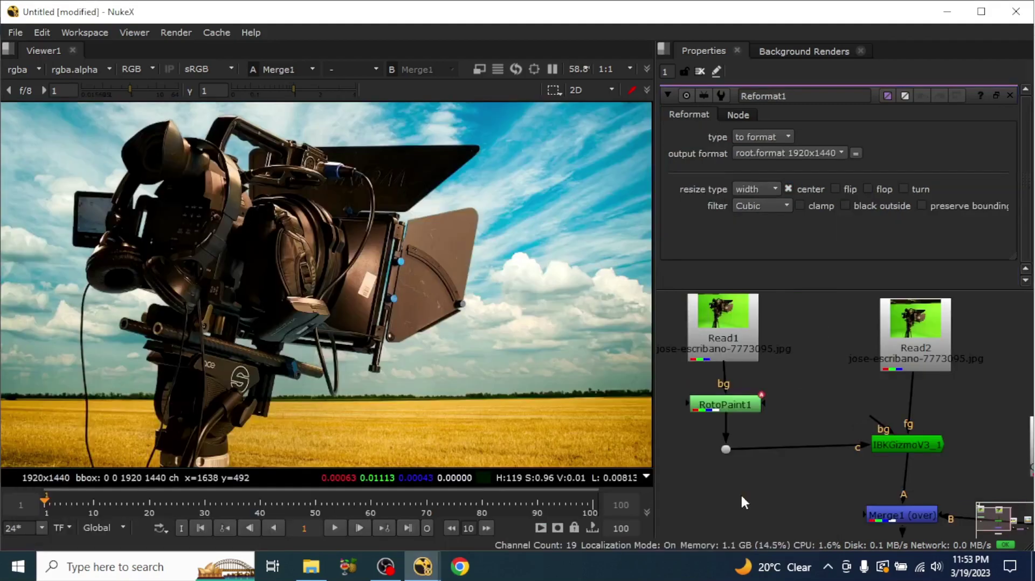